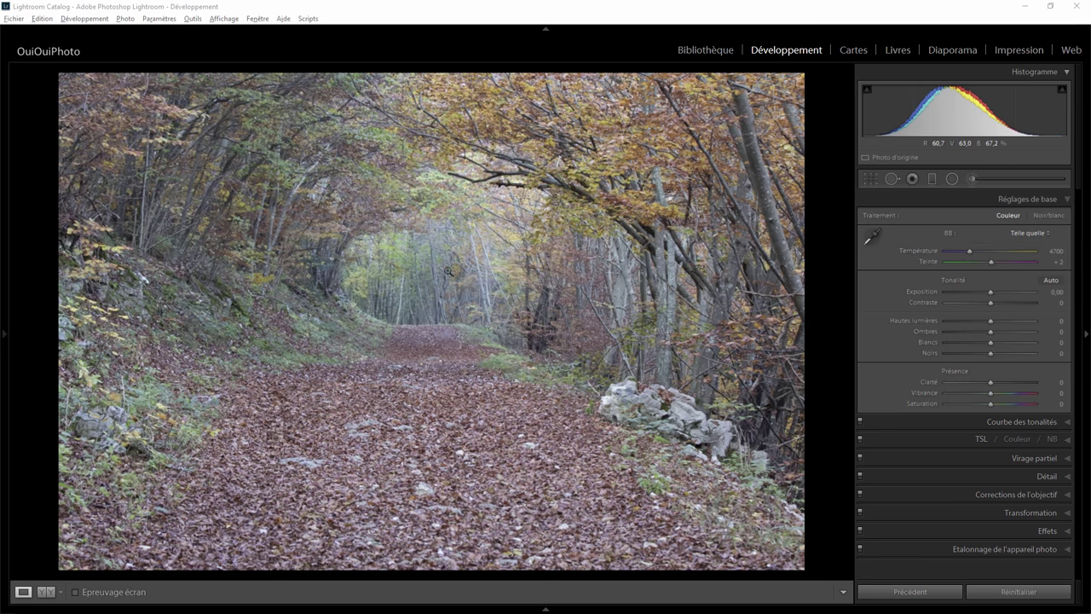
- Set the forest photo's Temperature to 5312, Saturation to +30 and Exposure to −0.22
left_click(405, 375)
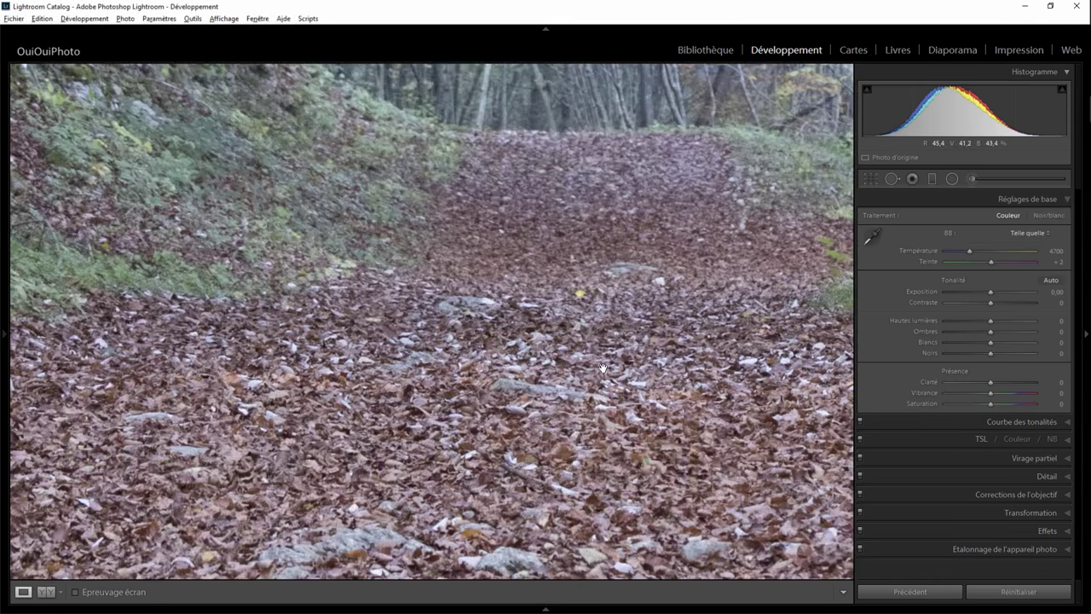
left_click(612, 341)
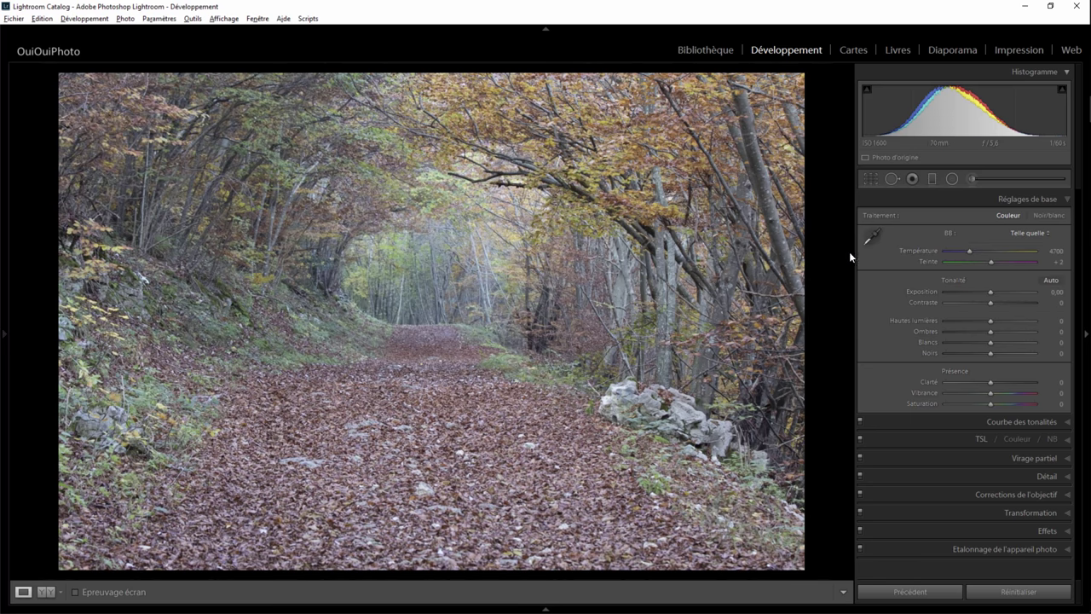
left_click_drag(969, 249, 974, 250)
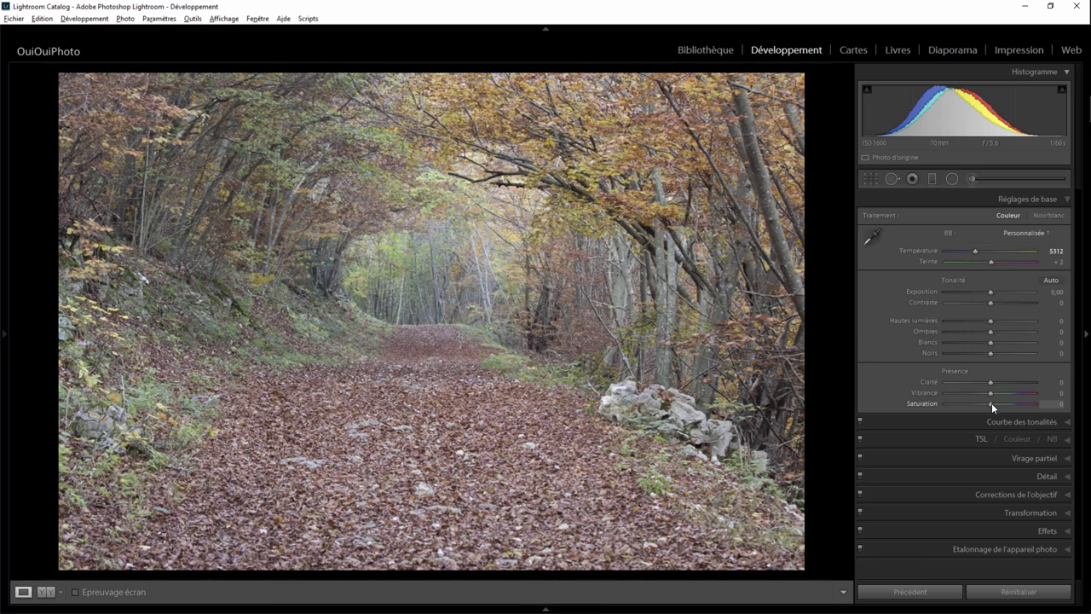
left_click_drag(991, 402, 1004, 403)
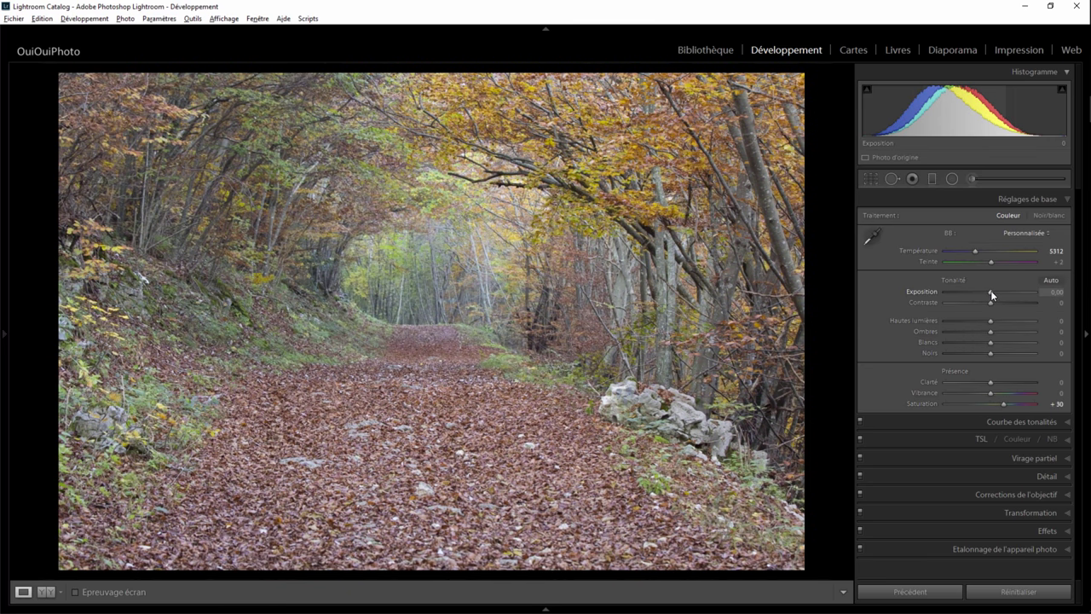
left_click_drag(991, 293, 989, 291)
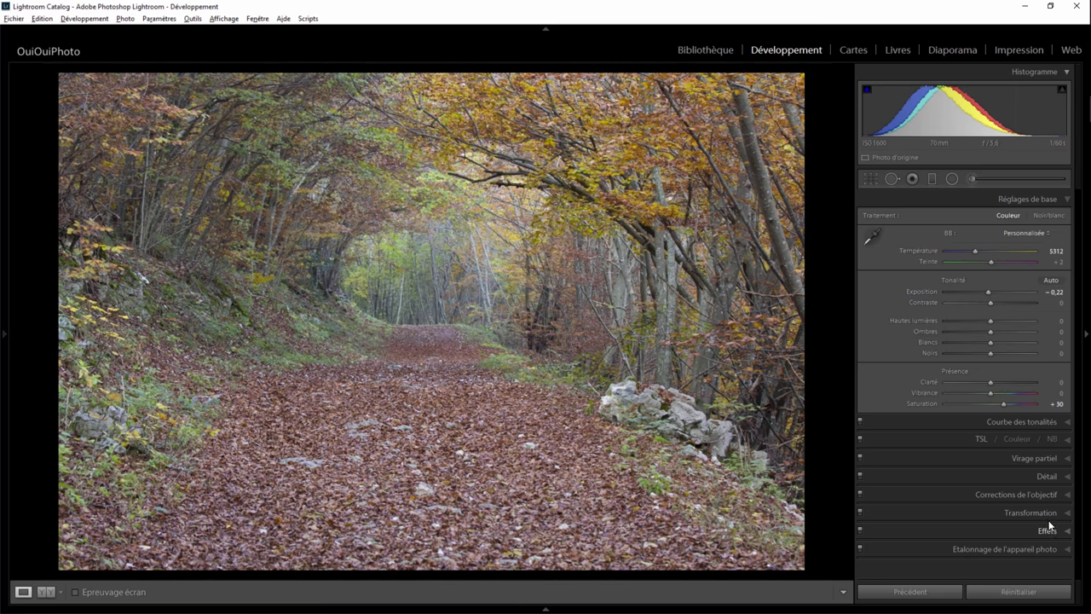
- Raise Orange, Yellow and Green luminance to +37, +25, +15 and saturation to +40, +24, +30
left_click(1068, 443)
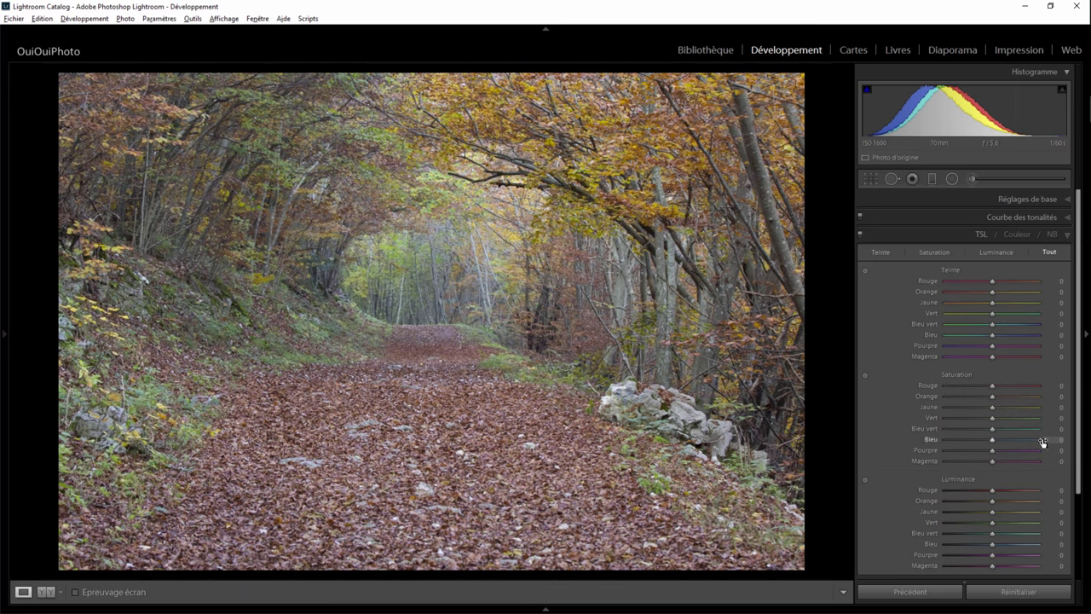
scroll(1080, 486, "down", 2)
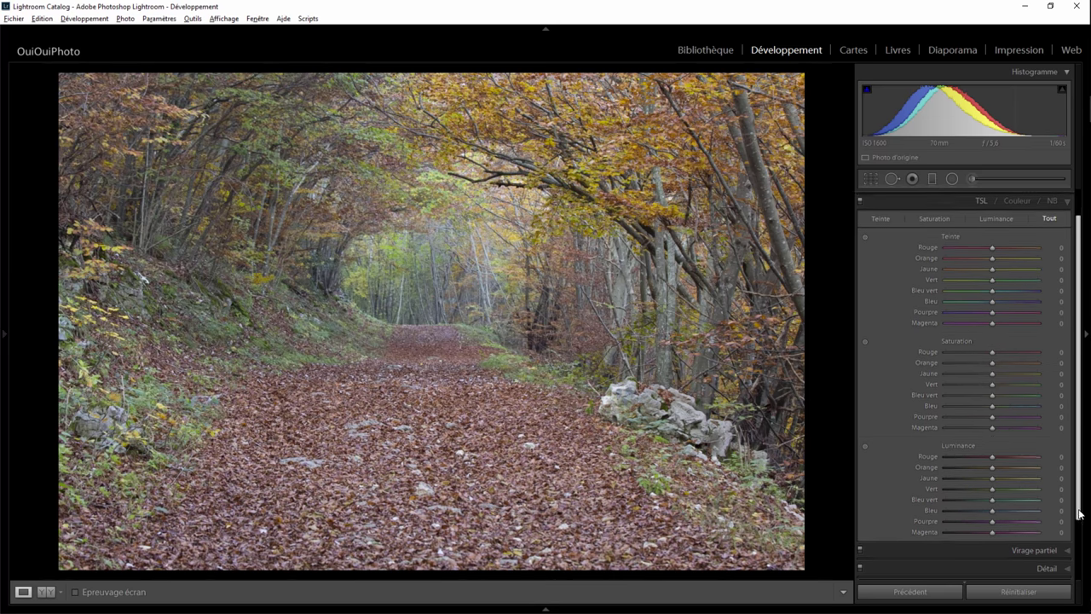
mouse_move(992, 449)
left_mouse_down()
mouse_move(1013, 461)
mouse_move(998, 460)
mouse_move(1009, 471)
mouse_move(1000, 473)
left_mouse_up()
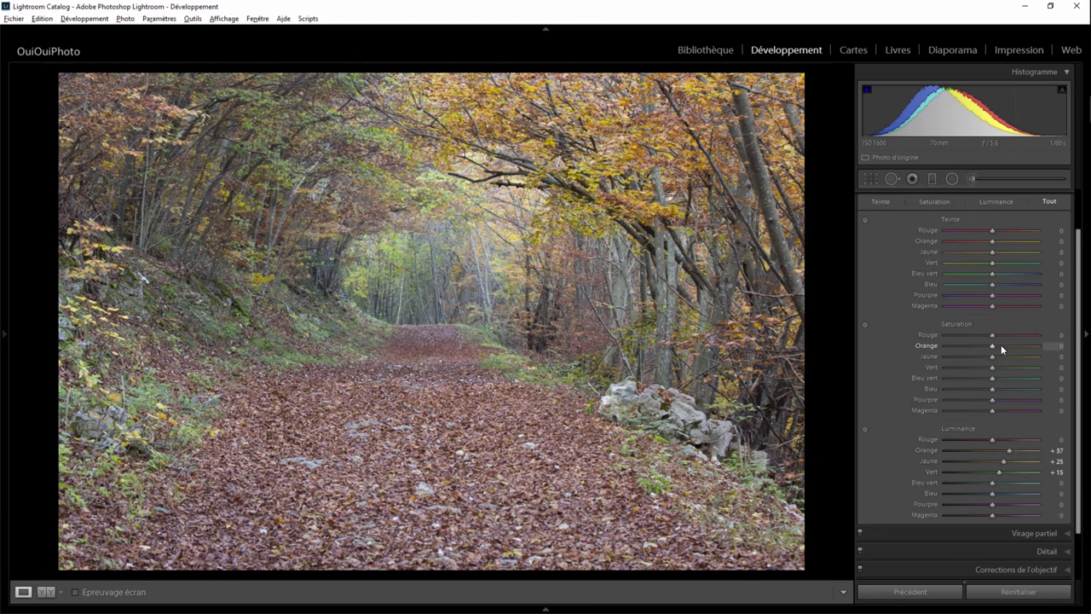
mouse_move(992, 344)
left_mouse_down()
mouse_move(1020, 345)
mouse_move(949, 345)
mouse_move(1016, 347)
mouse_move(1002, 358)
mouse_move(1017, 370)
mouse_move(1004, 370)
left_mouse_up()
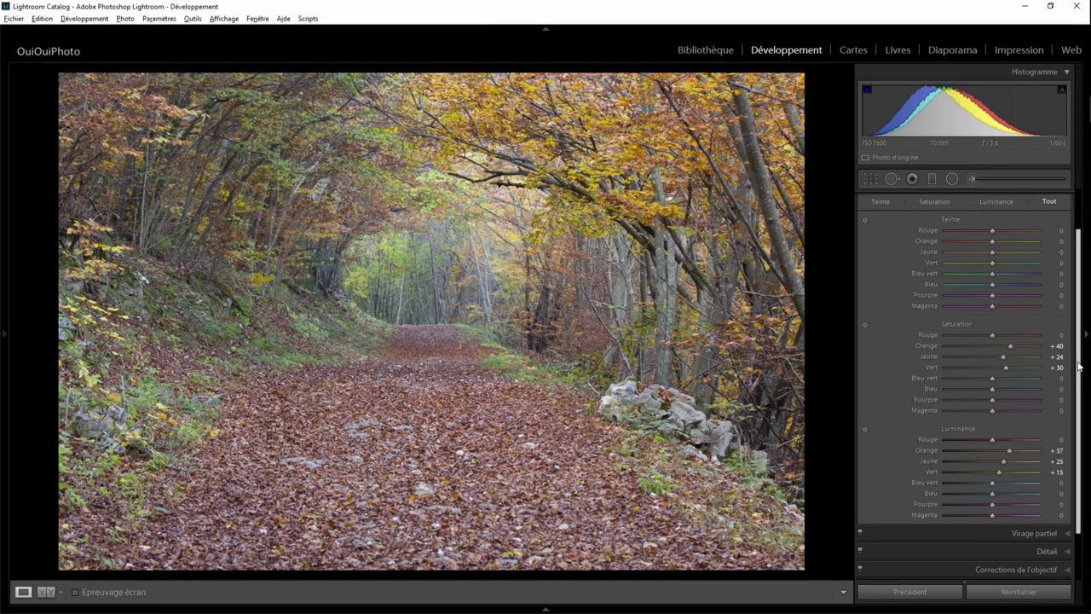
scroll(1079, 366, "up", 1)
left_click(1022, 200)
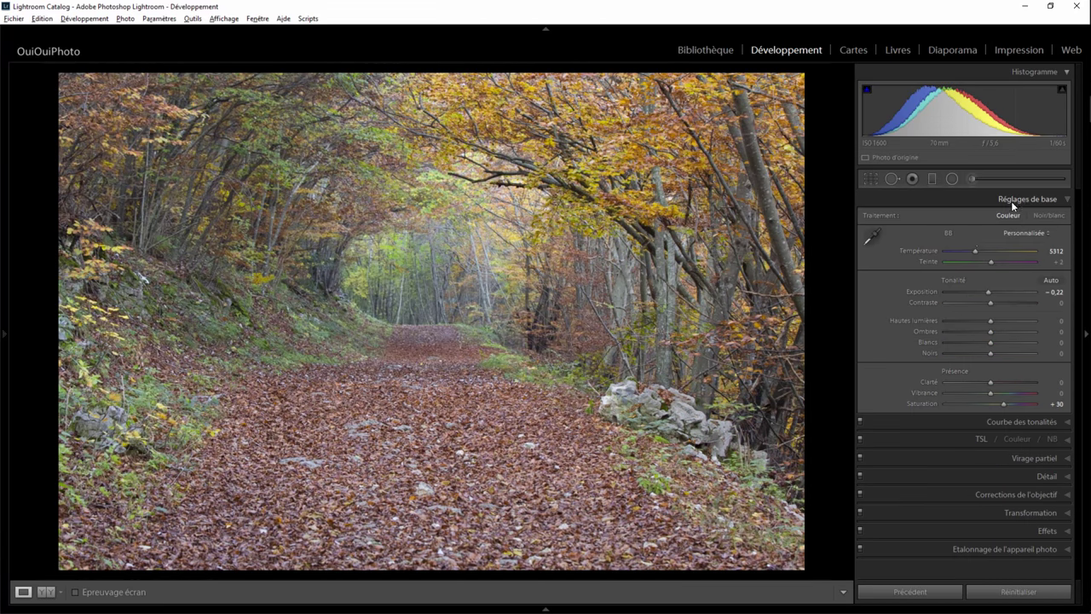
- Set Contrast to +21 and Clarity to +10 in the basic settings
left_click_drag(990, 304, 999, 303)
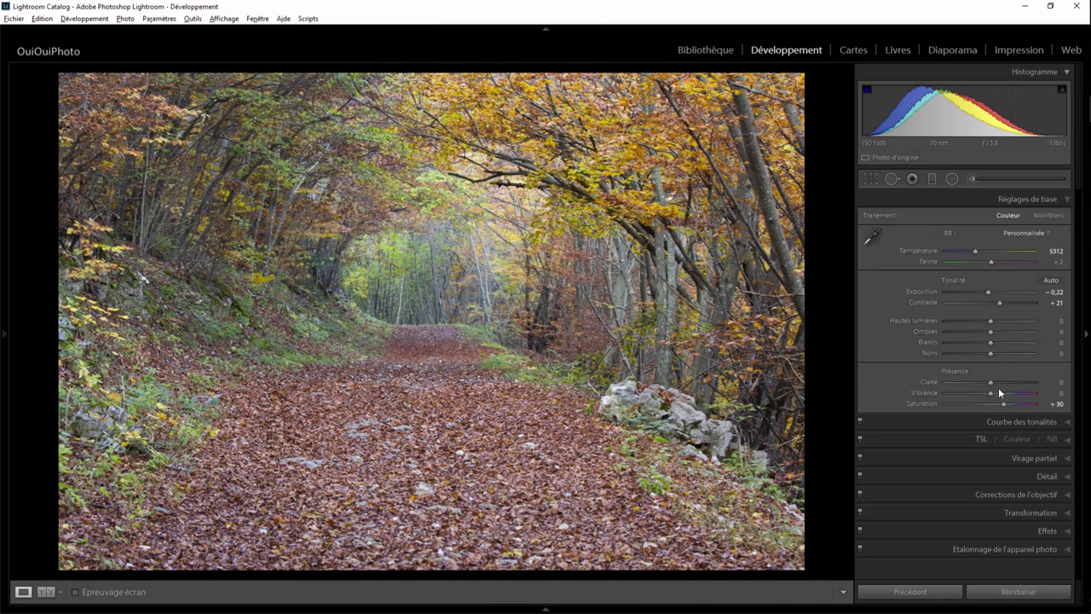
left_click_drag(990, 381, 994, 382)
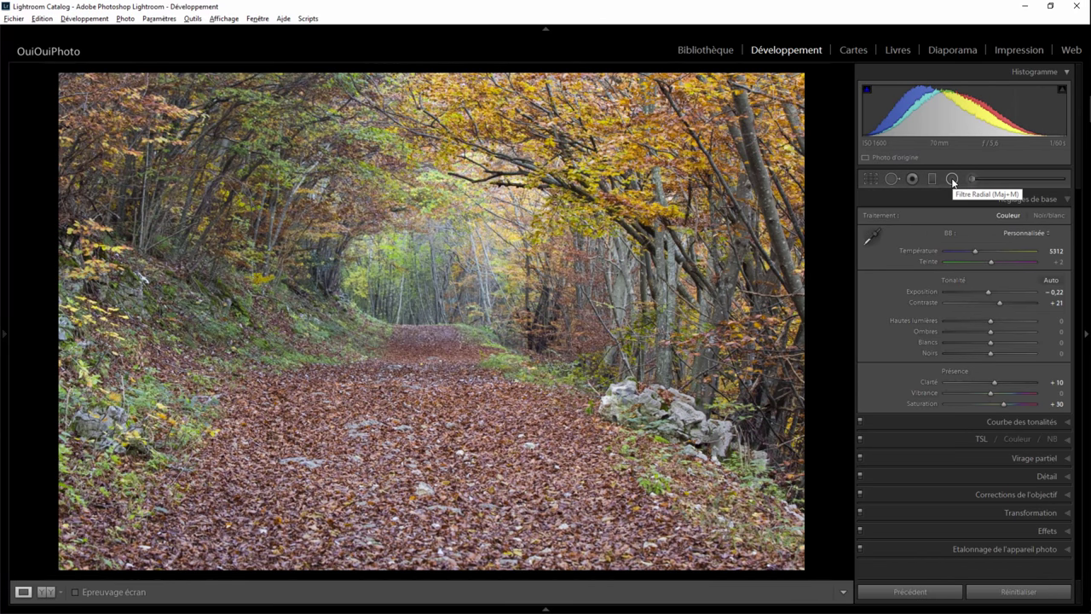
- Draw a radial filter ellipse over the path's far end with Dehaze −21 and Feather 47
left_click(952, 178)
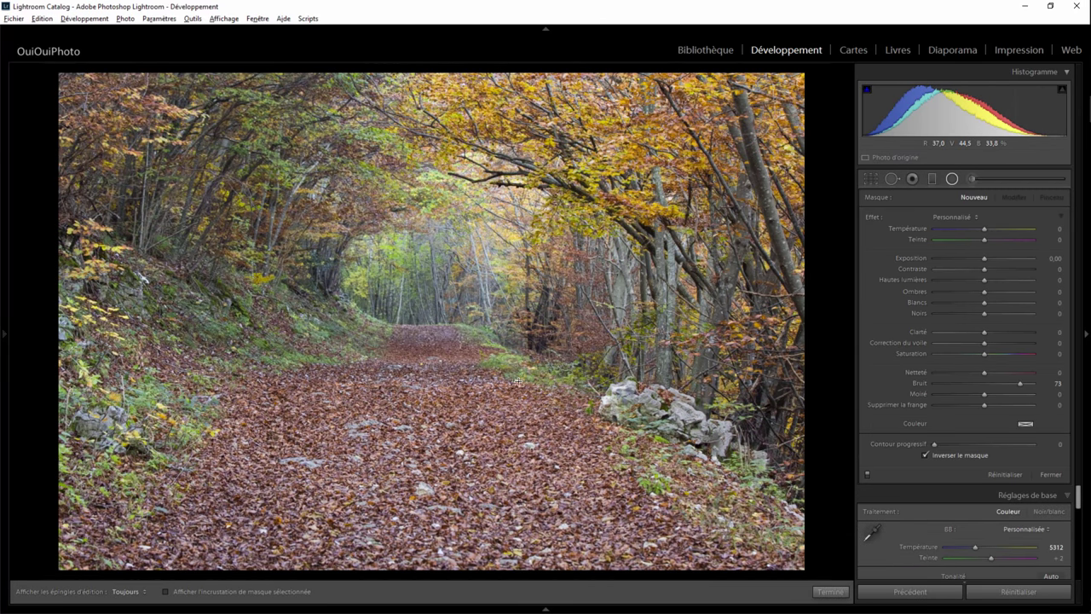
left_click_drag(409, 292, 650, 465)
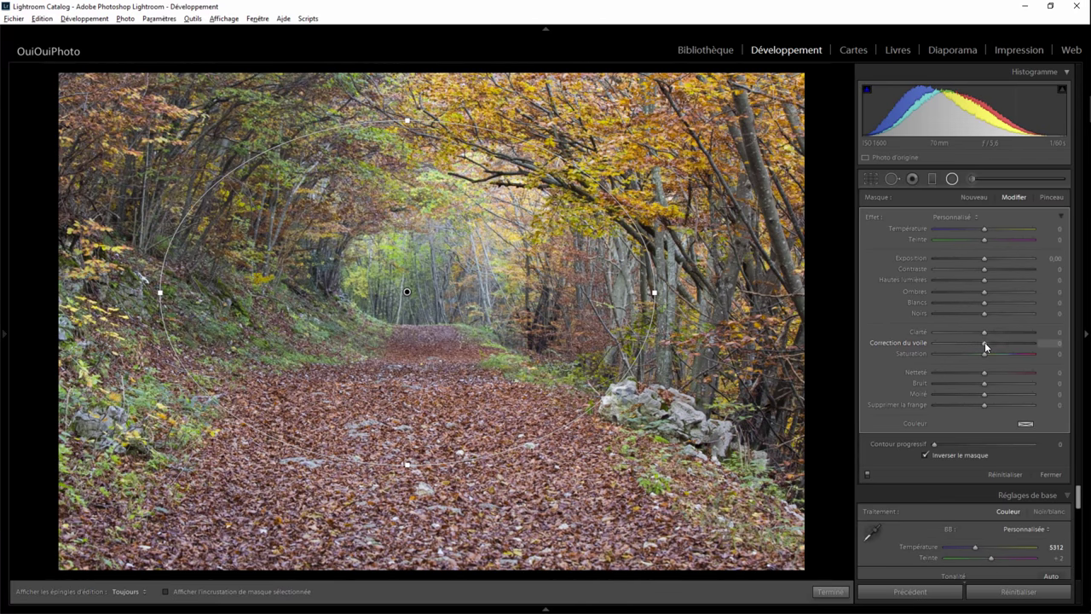
left_click_drag(981, 343, 974, 343)
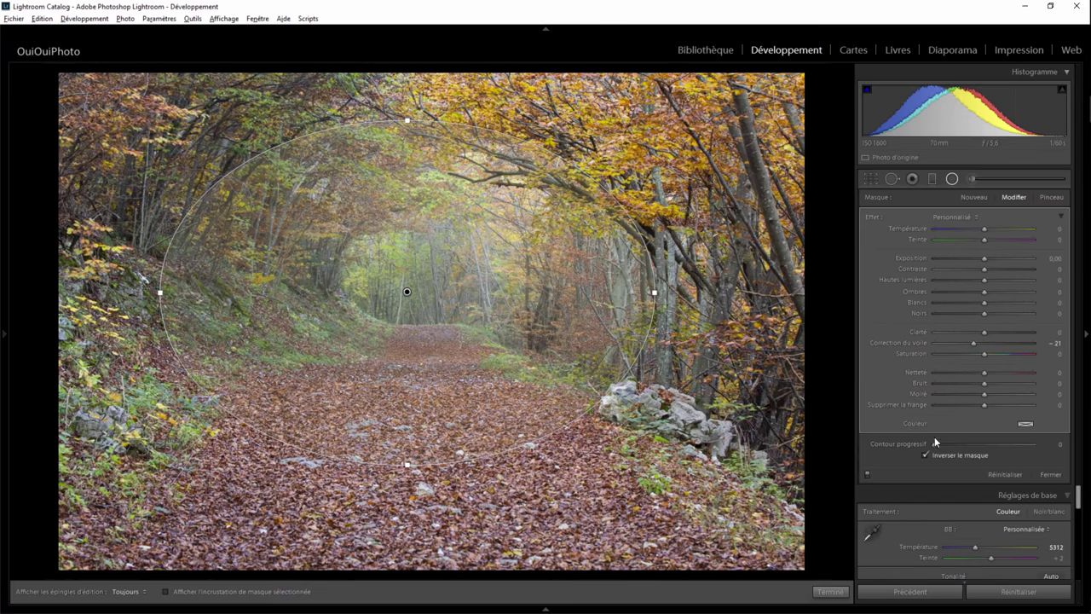
left_click_drag(941, 443, 981, 440)
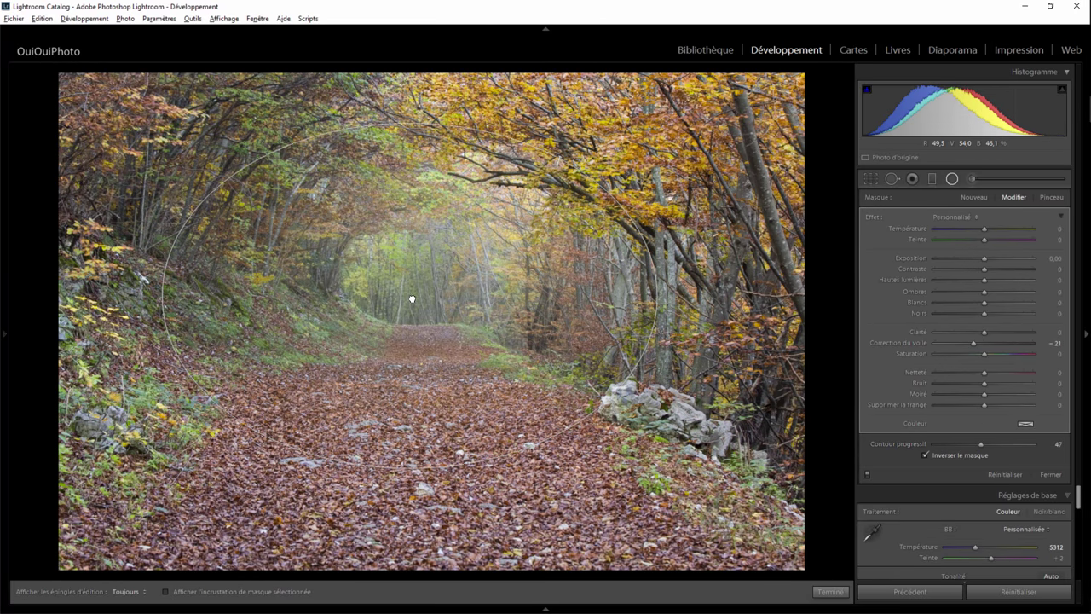
left_click(829, 592)
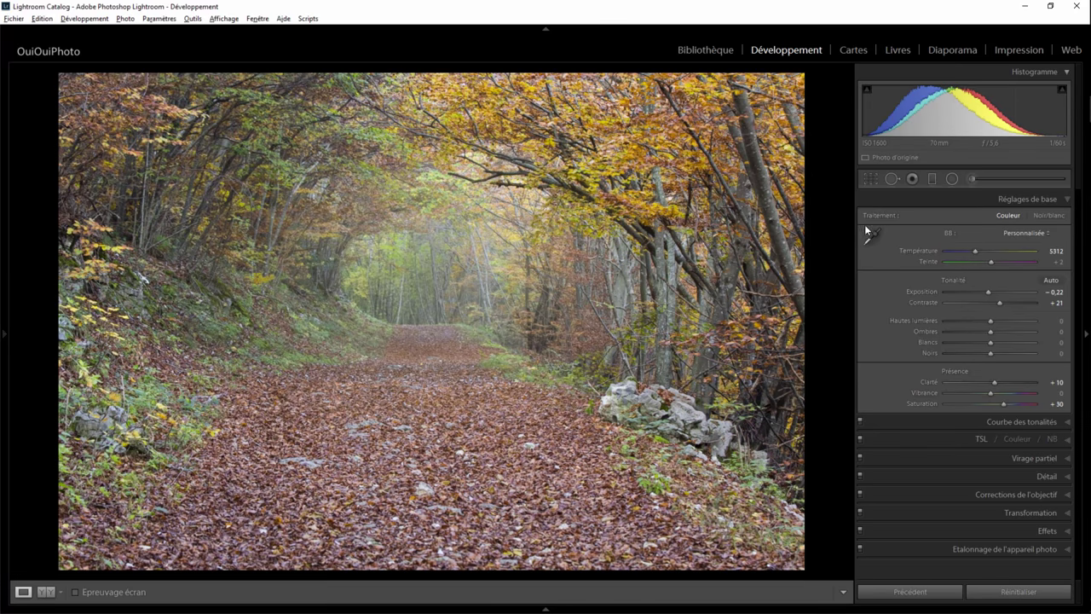
- Widen, heighten and slightly lower the haze ellipse over the forest path
left_click(952, 178)
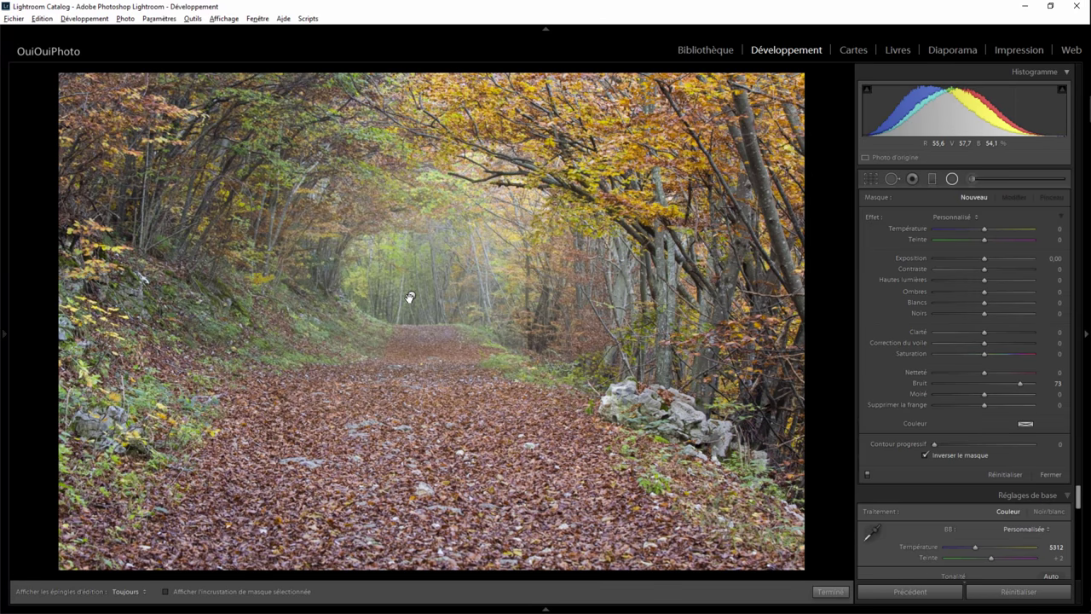
left_click_drag(412, 294, 171, 128)
left_click_drag(164, 296, 128, 295)
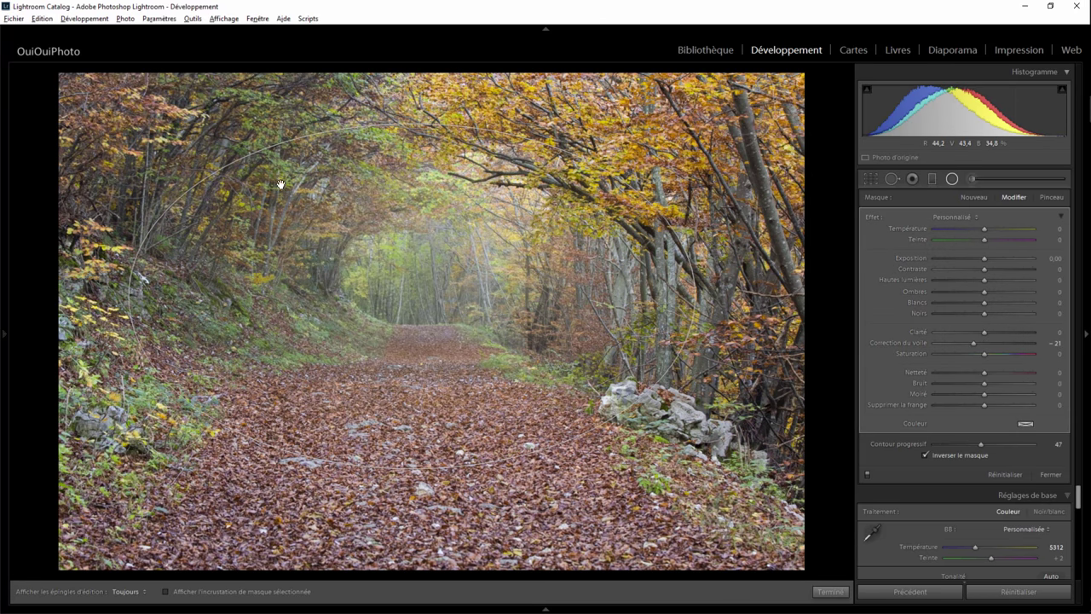
left_click_drag(411, 127, 411, 103)
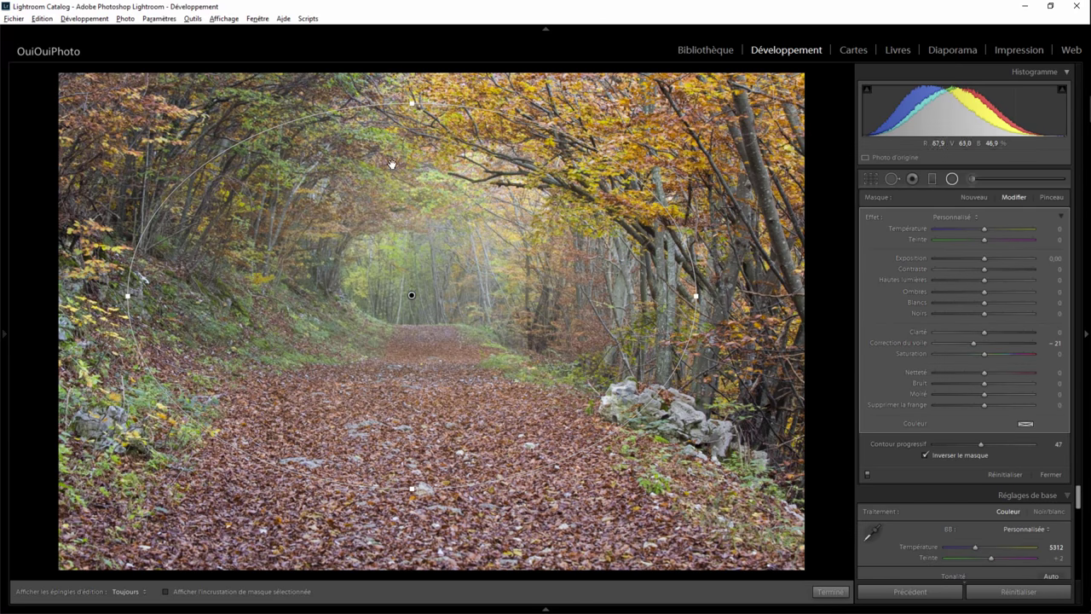
left_click_drag(412, 296, 410, 301)
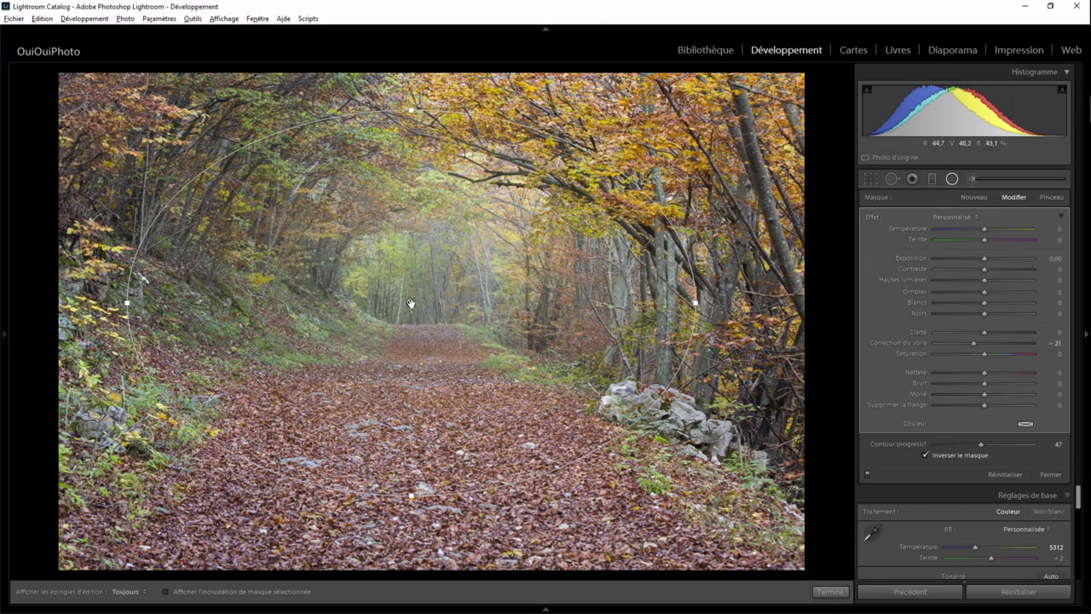
left_click(831, 591)
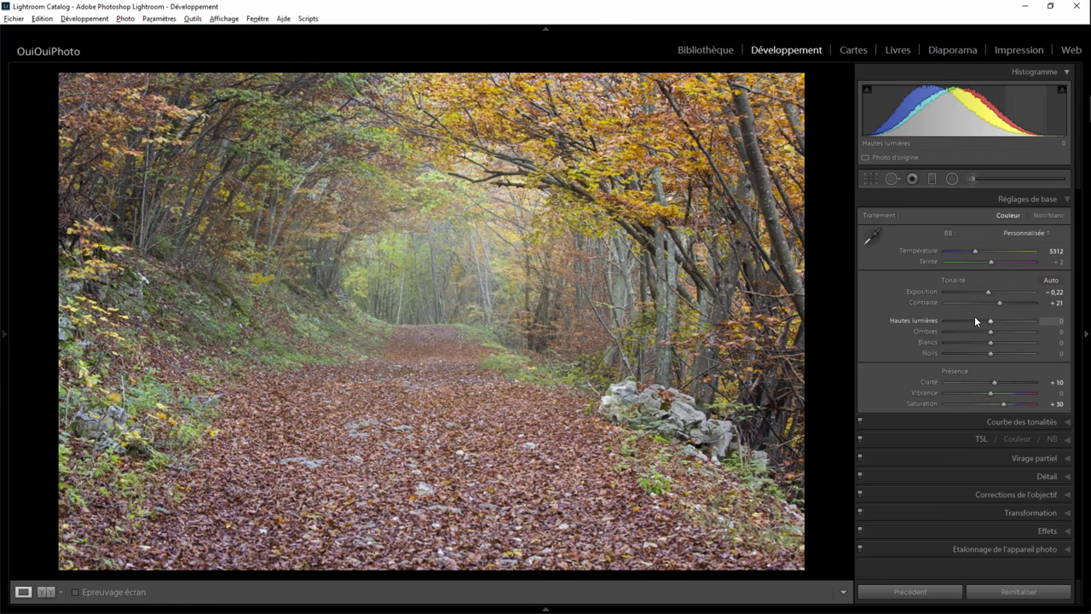
- Leave Highlights at 0 and open the photo in Photoshop as 003A6346-Modifier453.psd
mouse_move(989, 319)
left_mouse_down()
mouse_move(970, 320)
mouse_move(993, 319)
left_mouse_up()
double_click(994, 319)
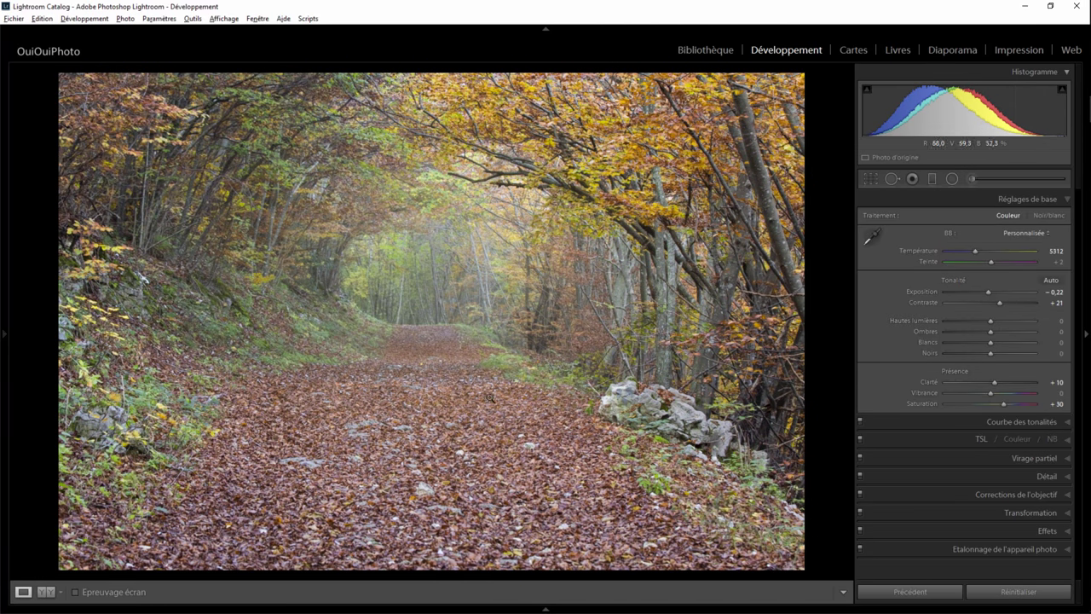
right_click(413, 239)
mouse_move(506, 320)
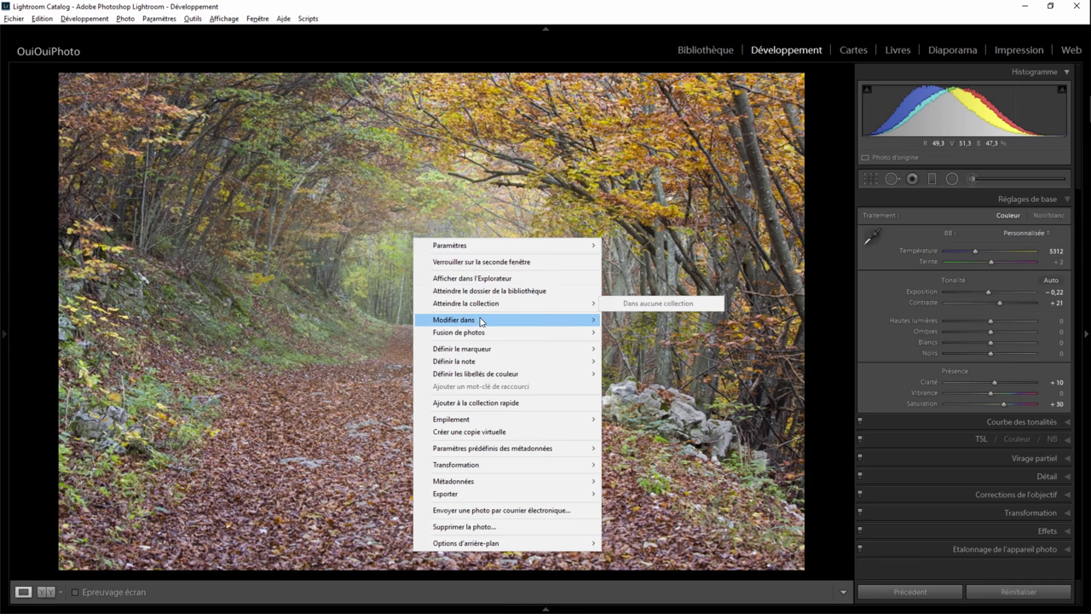
left_click(630, 324)
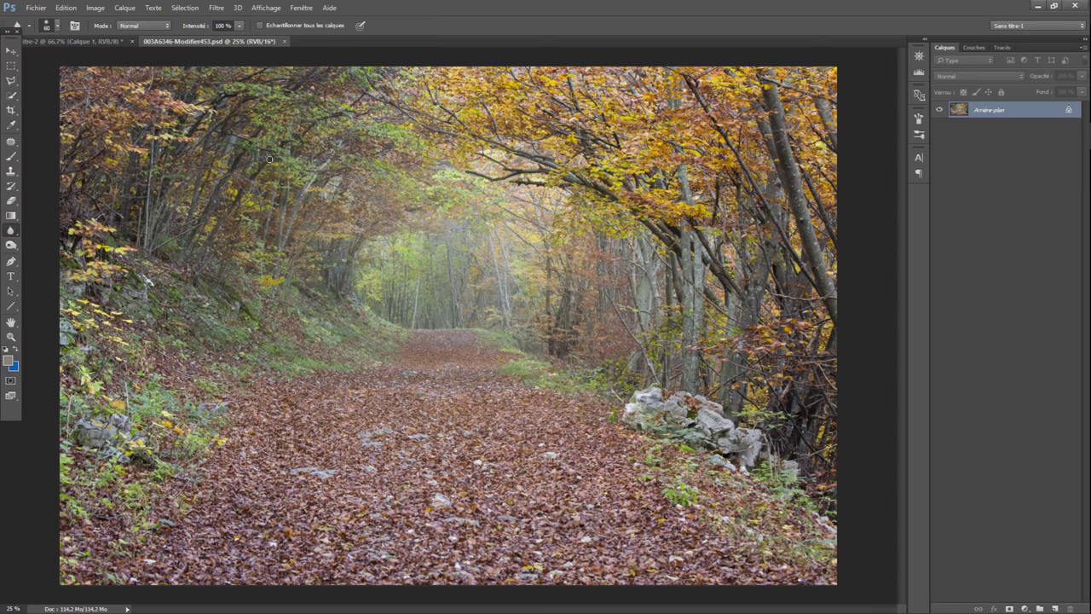
- Compare the stag and forest path images, inspecting the stag's fur close up, then open the Filter menu
left_click(104, 41)
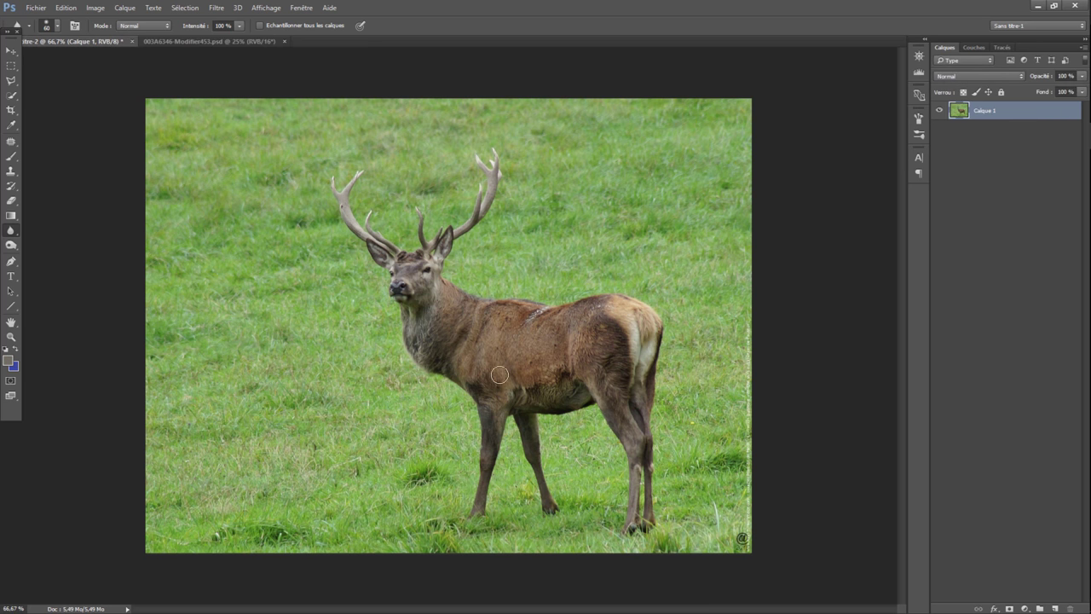
left_click(209, 41)
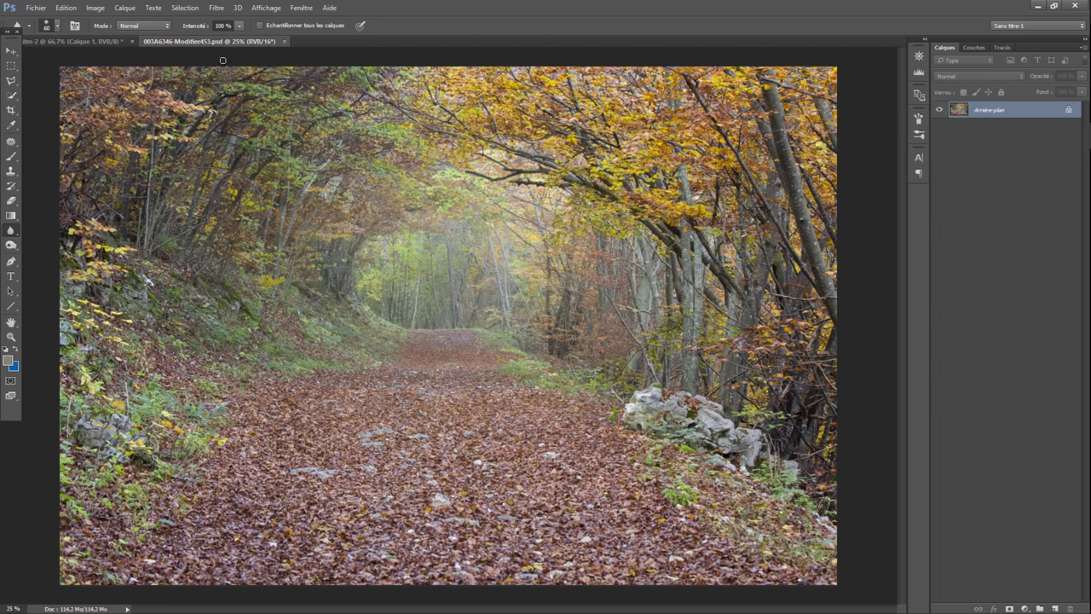
left_click(87, 40)
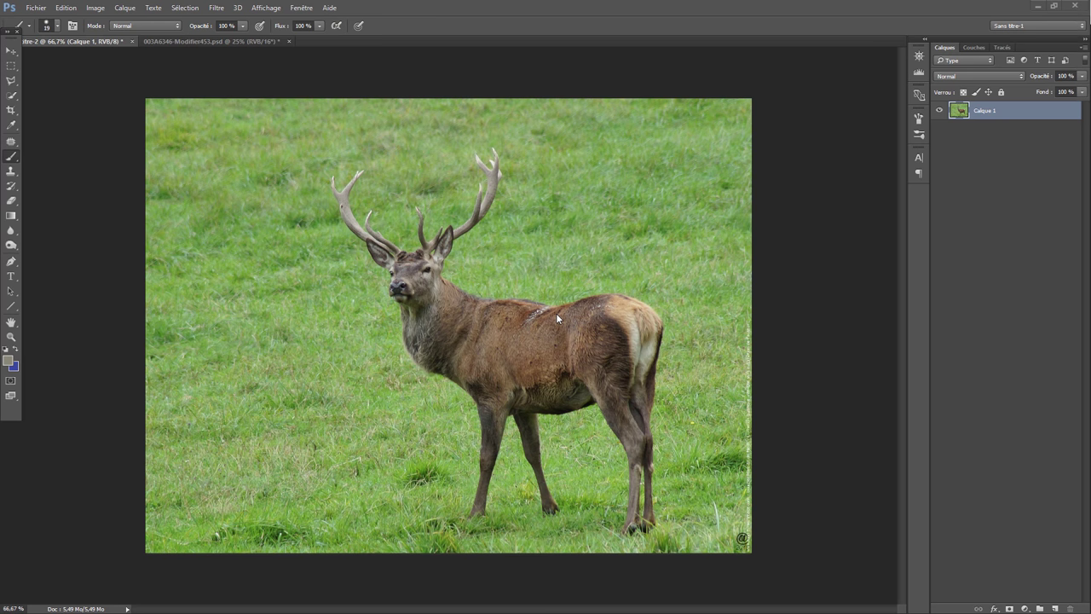
key("ctrl+plus")
key("ctrl+plus")
key("ctrl+plus")
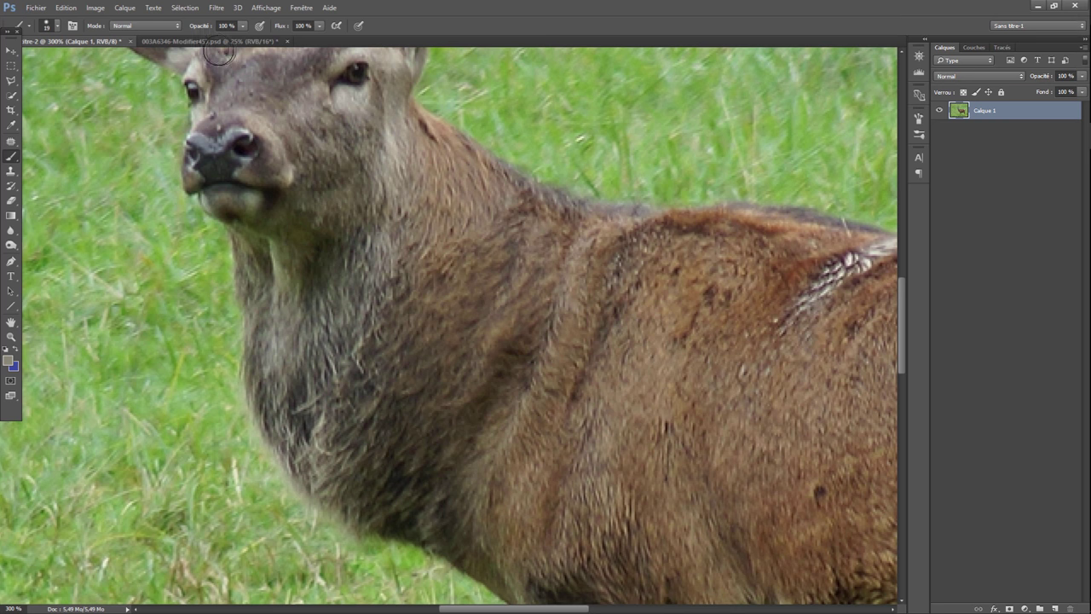
left_click(211, 41)
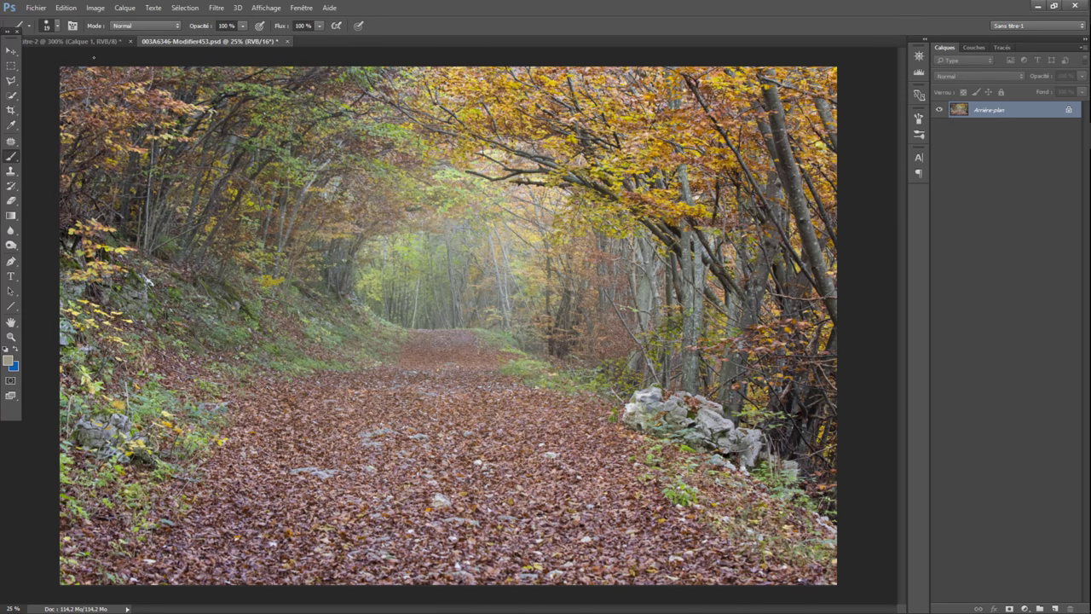
left_click(97, 41)
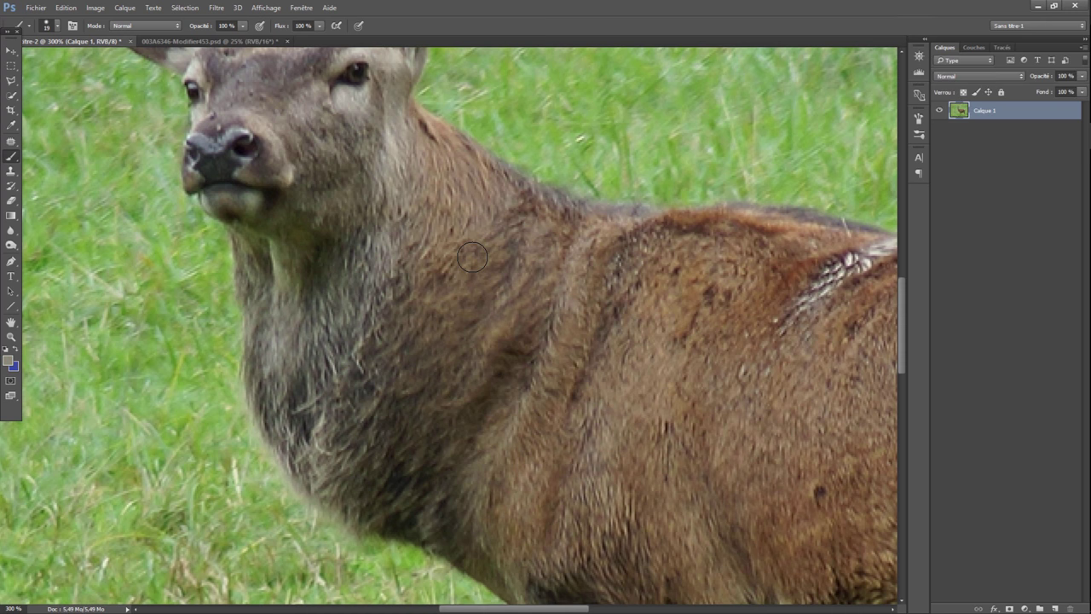
key("ctrl+minus")
key("ctrl+minus")
key("ctrl+minus")
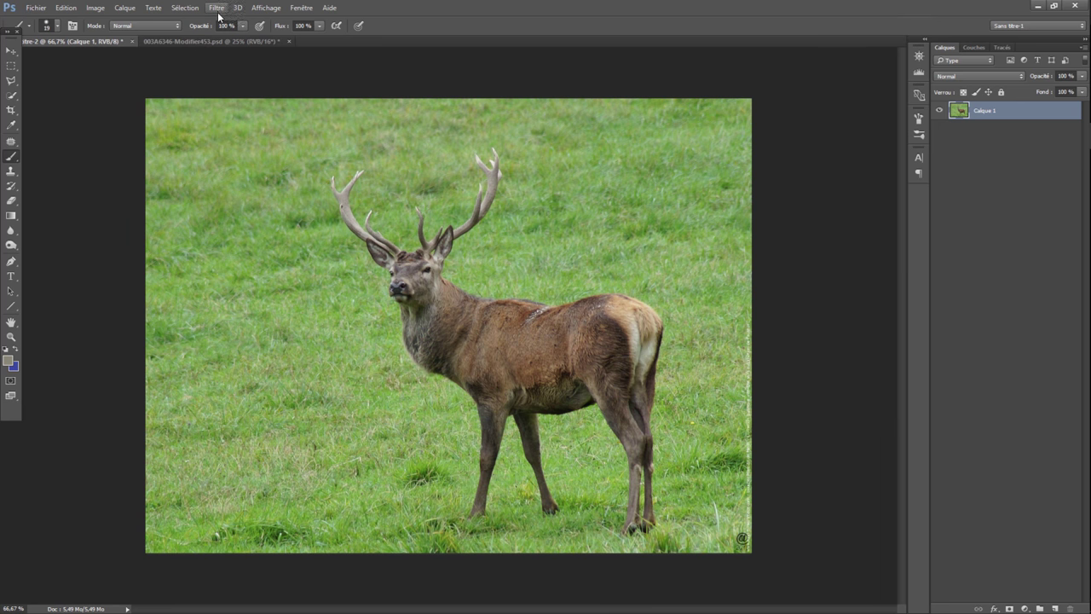
left_click(217, 8)
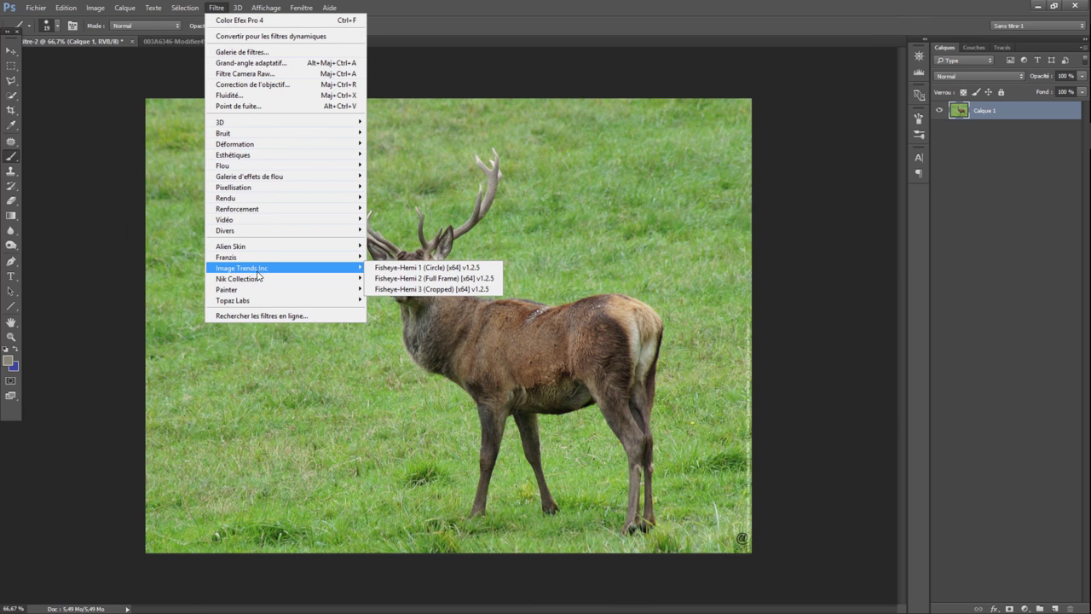
- Apply Color Efex Pro 4's Indian Summer with 42% foliage accentuation to the stag as a new layer
mouse_move(239, 279)
left_click(397, 290)
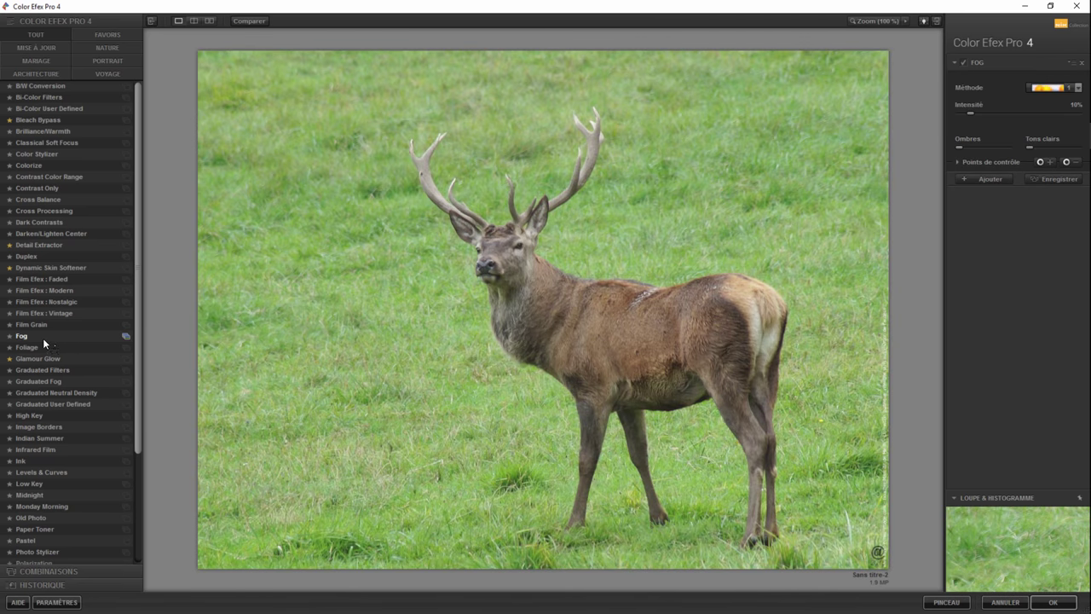
left_click(51, 437)
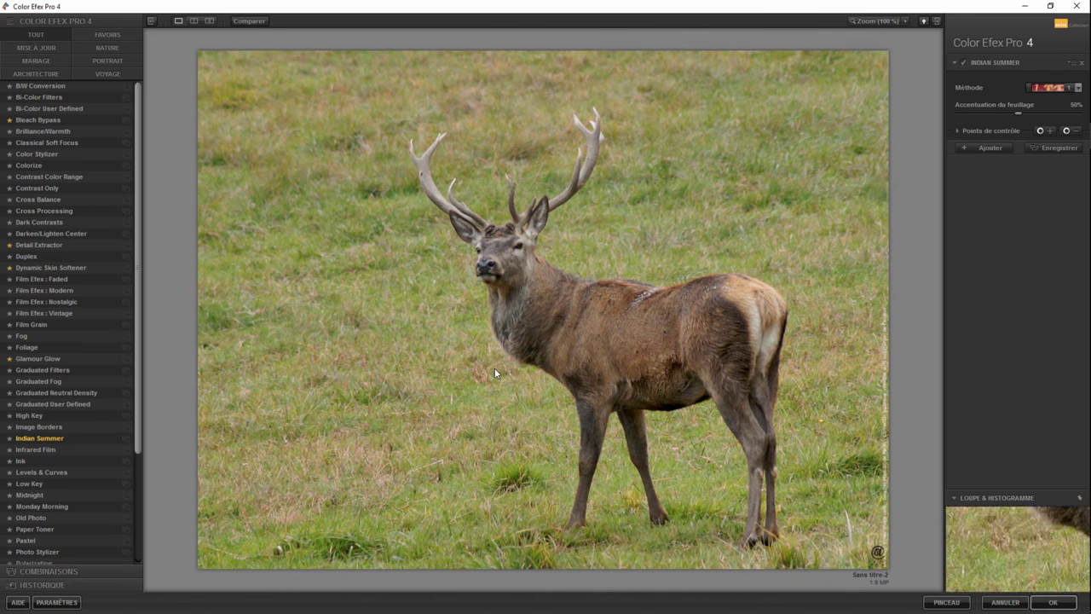
left_click_drag(1017, 114, 1069, 121)
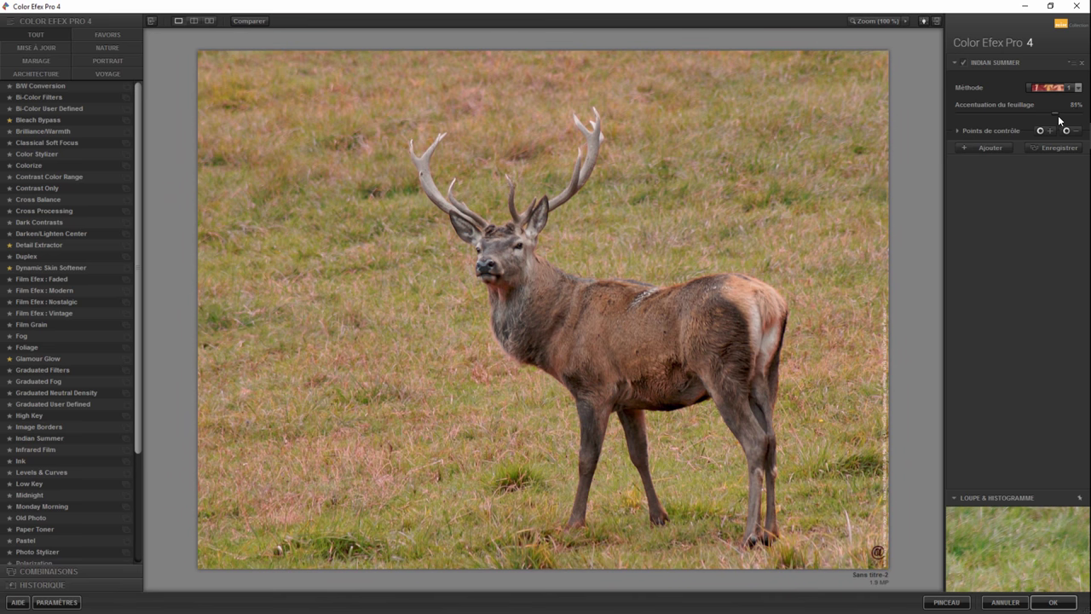
left_click_drag(962, 117, 1026, 117)
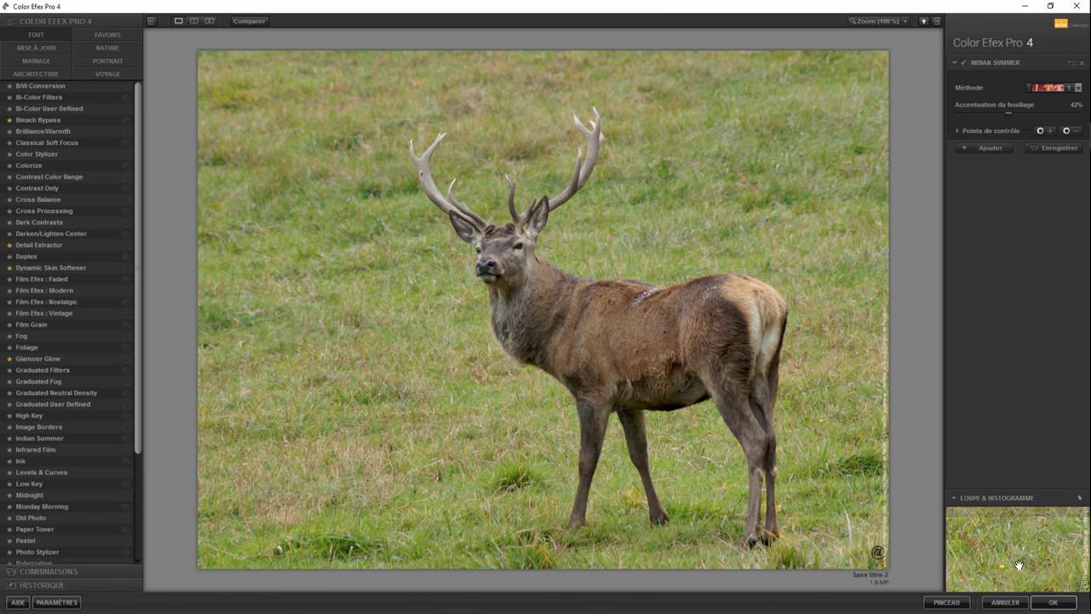
left_click(1055, 604)
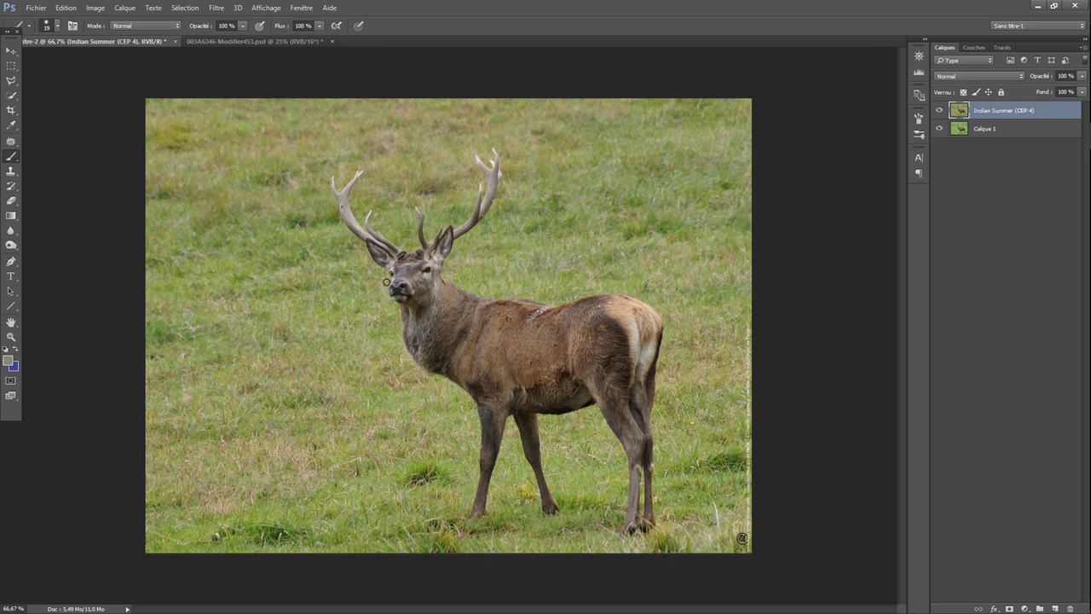
- With Quick Selection, paint over the stag's neck, body, left antler and belly
left_click(15, 99)
left_click(51, 94)
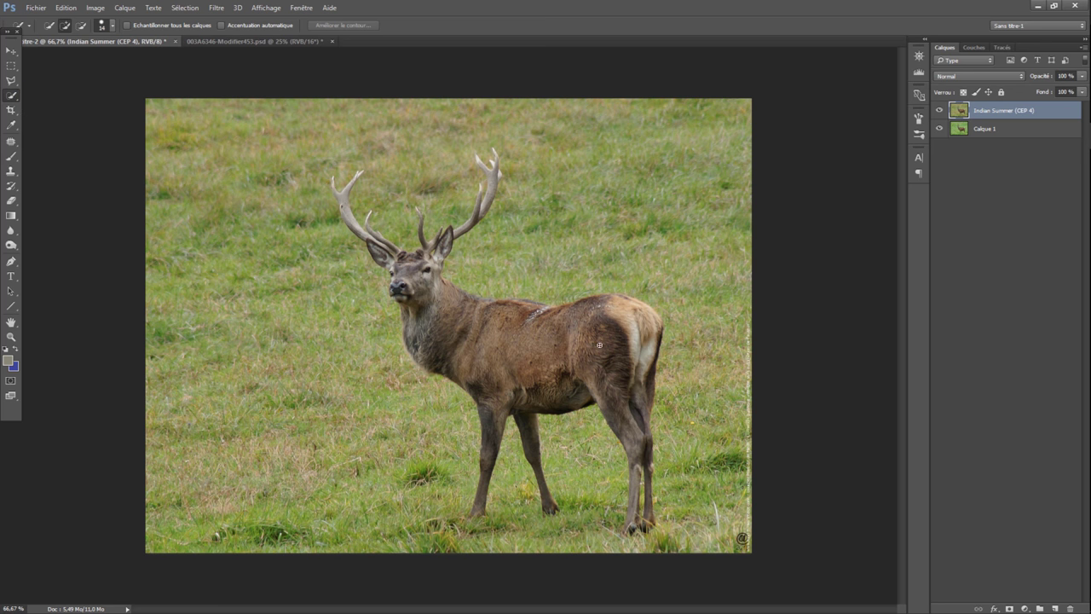
mouse_move(627, 329)
left_mouse_down()
mouse_move(483, 368)
mouse_move(435, 275)
left_mouse_up()
left_click_drag(344, 179, 360, 172)
left_click_drag(494, 452, 526, 448)
- Add the legs, rump and right antler, subtracting grass between antlers and between the legs
left_click_drag(471, 526, 488, 512)
left_click_drag(541, 436, 547, 515)
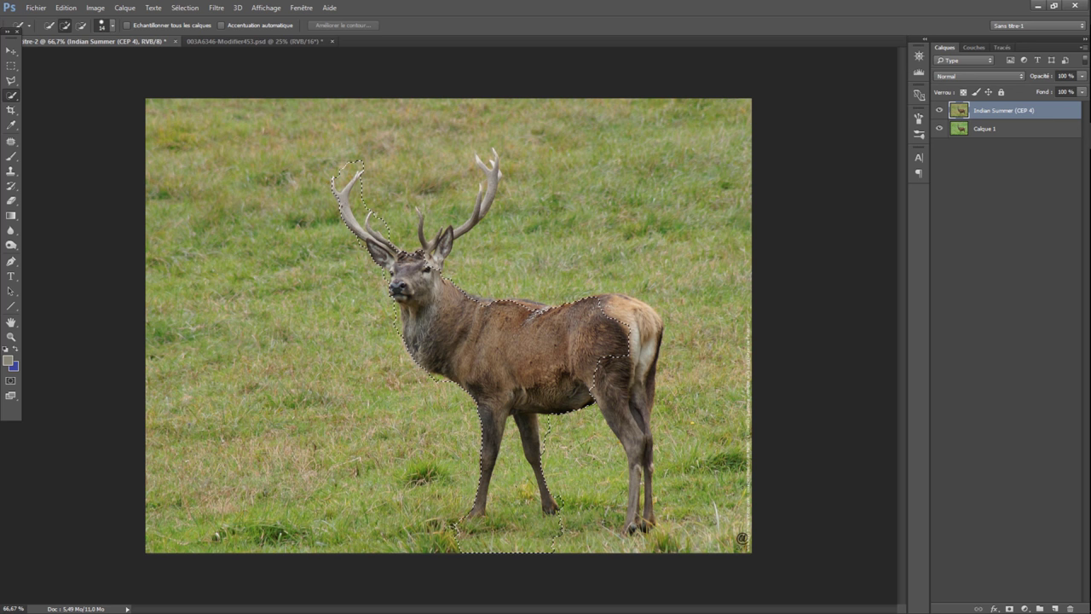
left_click_drag(601, 392, 638, 437)
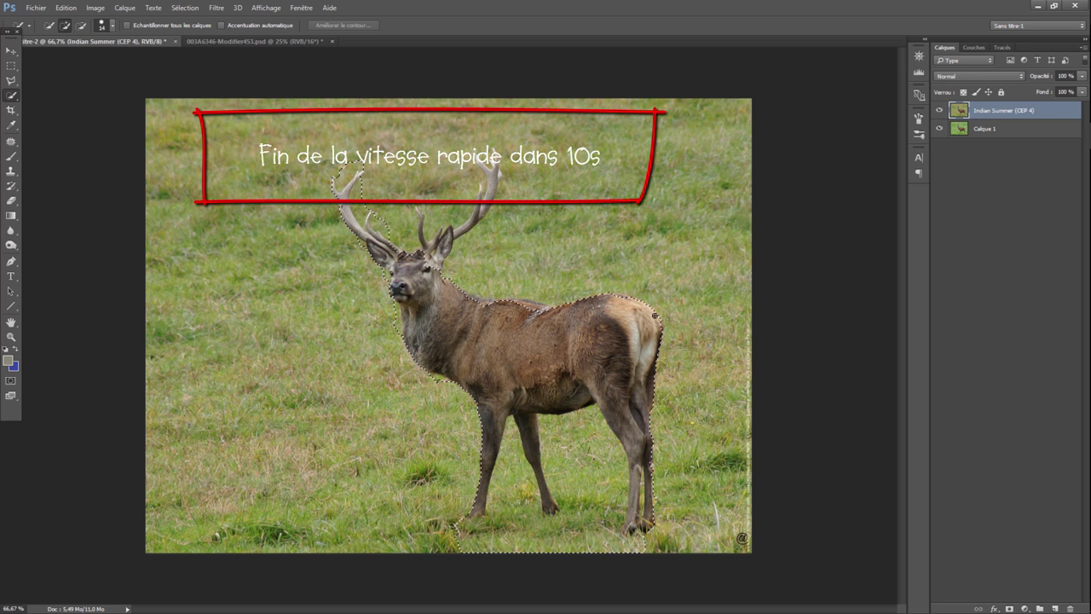
mouse_move(565, 309)
left_mouse_down()
mouse_move(421, 242)
mouse_move(358, 162)
left_mouse_up()
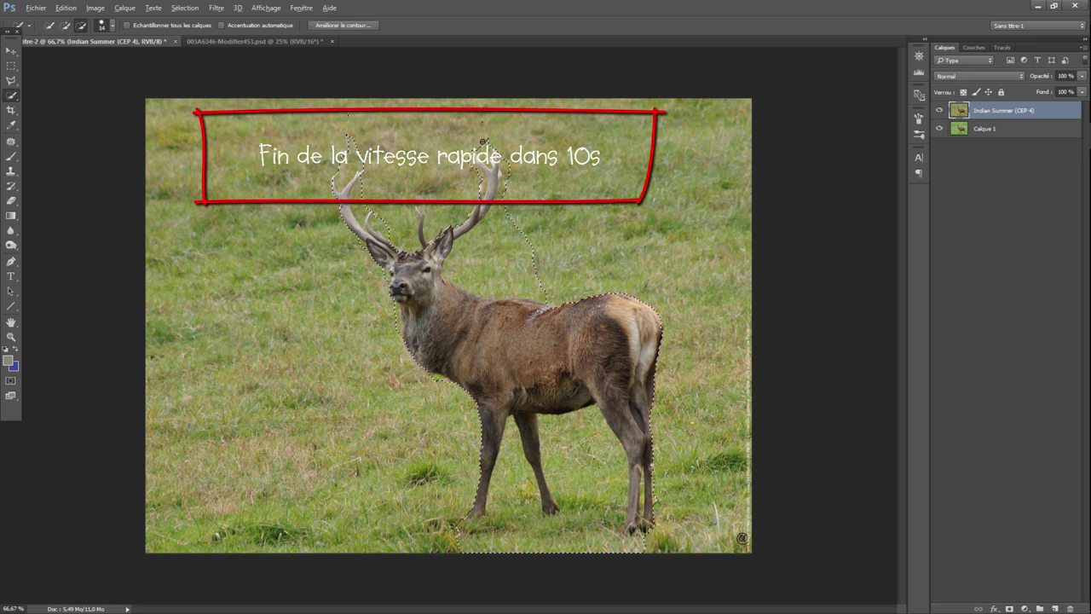
left_click_drag(499, 166, 481, 255)
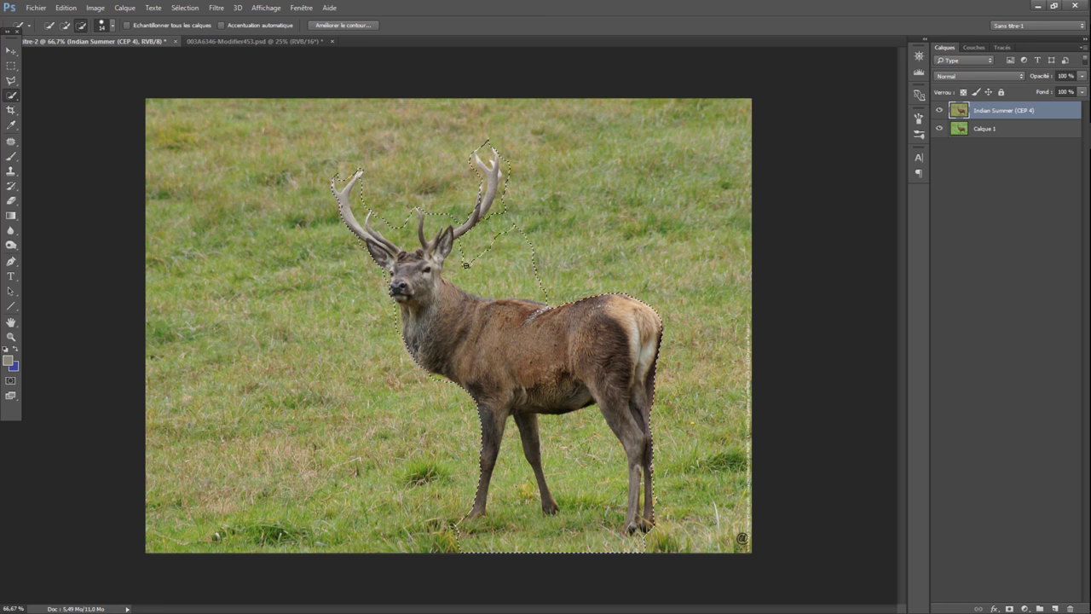
left_click_drag(592, 477, 521, 548)
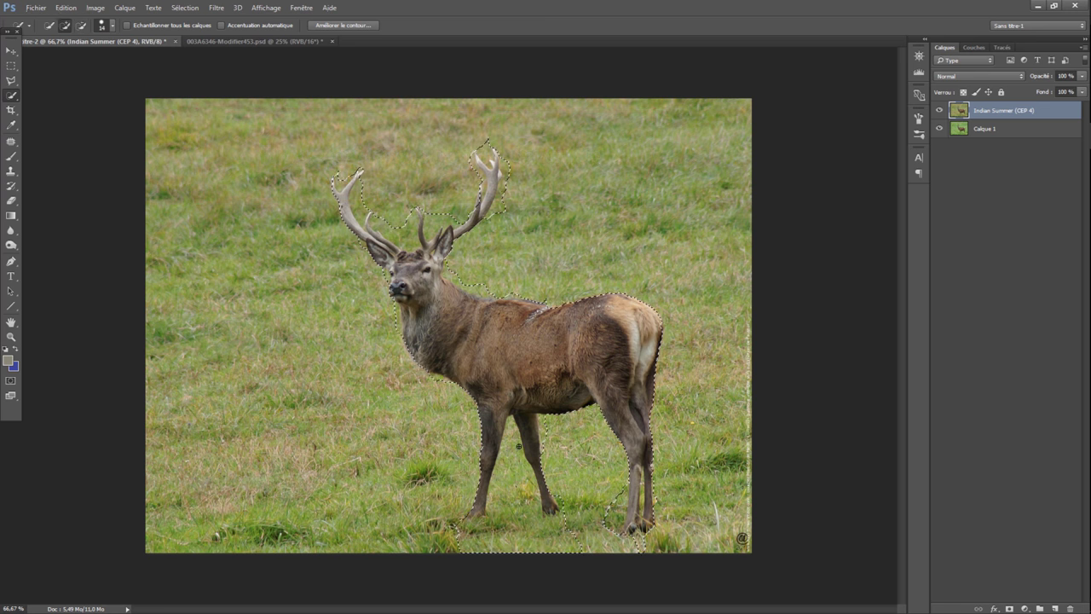
- At 300% zoom, extend the selection around the right antler and along the neck edge
key("ctrl+plus")
key("ctrl+plus")
key("ctrl+plus")
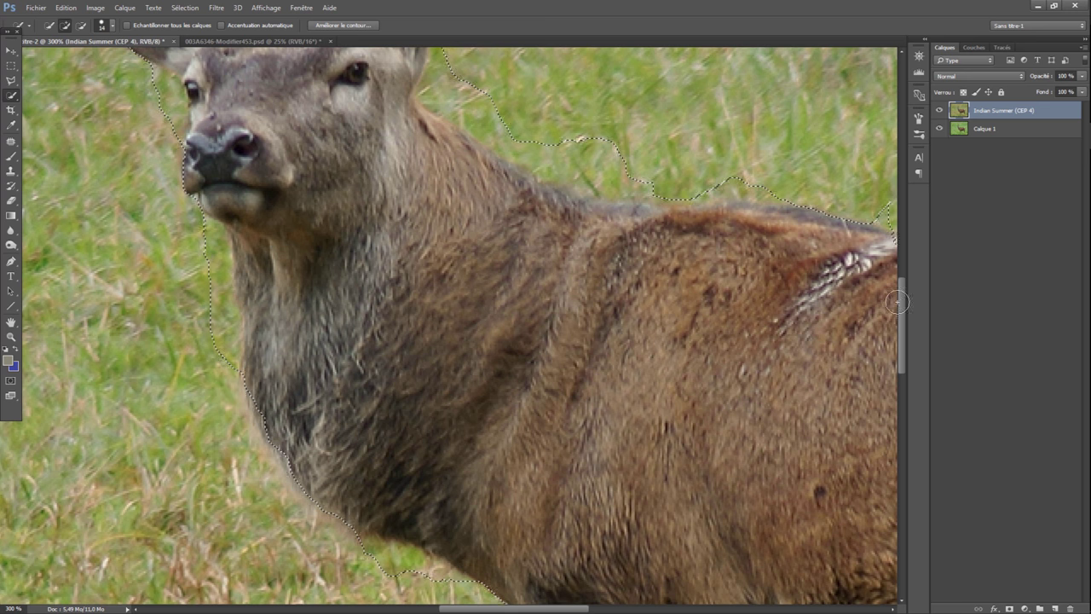
left_click_drag(905, 304, 895, 211)
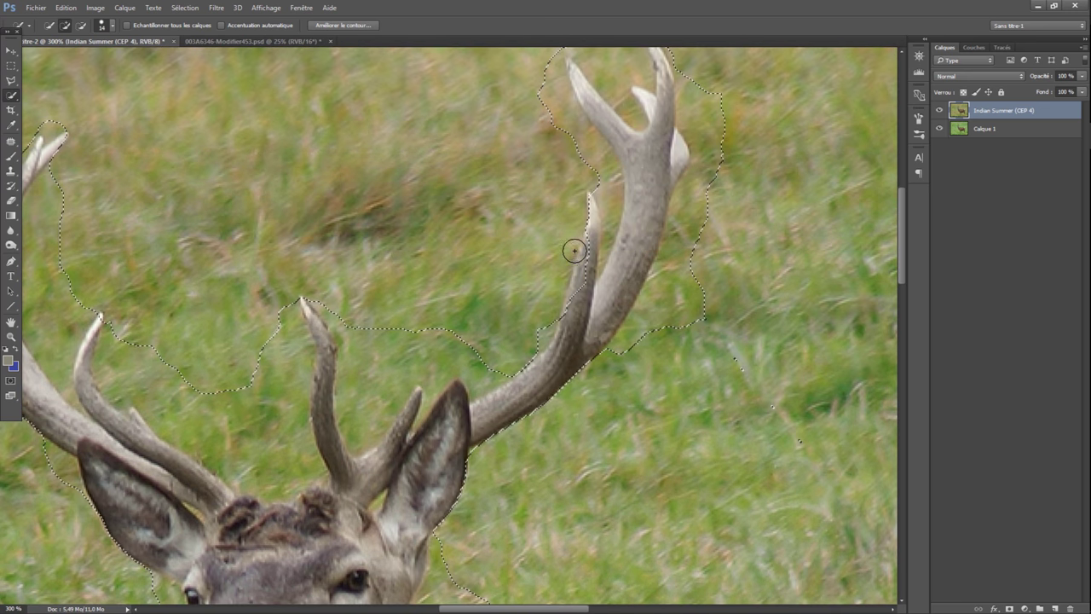
left_click(577, 282)
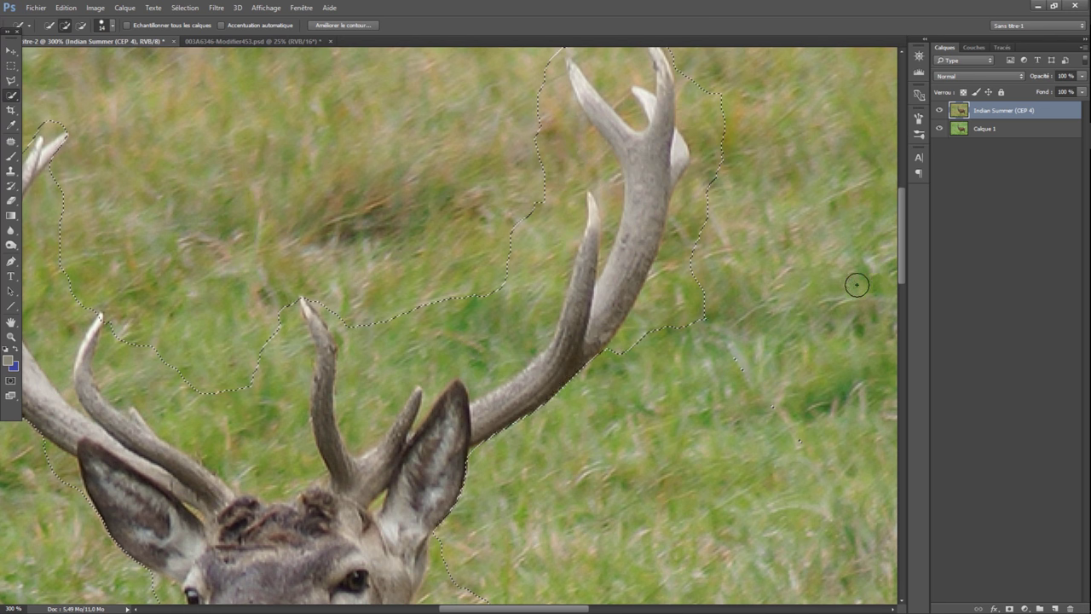
left_click_drag(899, 266, 886, 277)
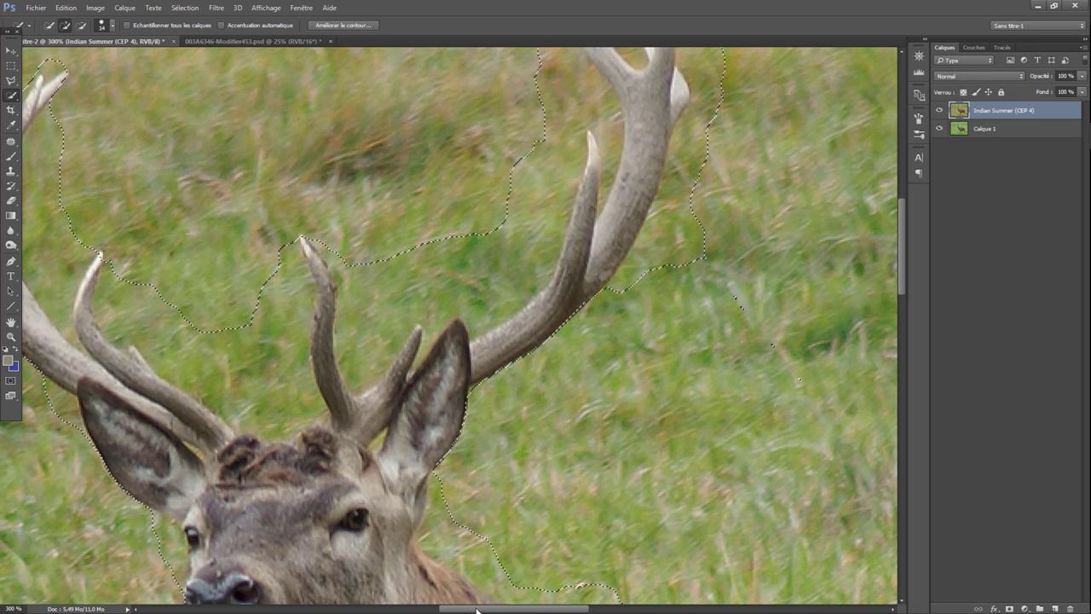
left_click_drag(474, 609, 451, 610)
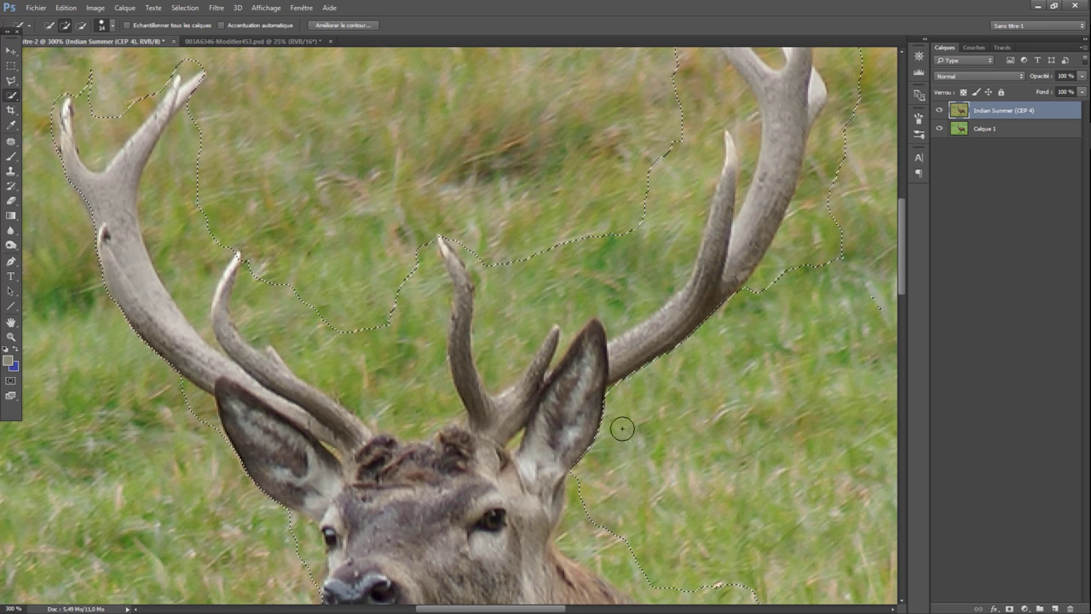
left_click_drag(903, 279, 889, 340)
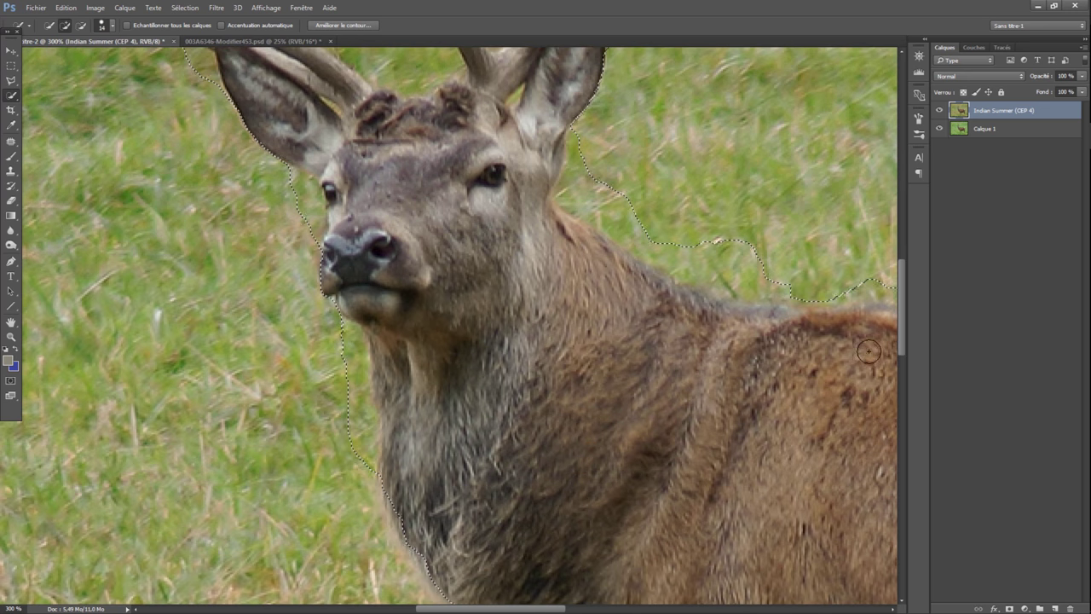
left_click_drag(901, 330, 907, 362)
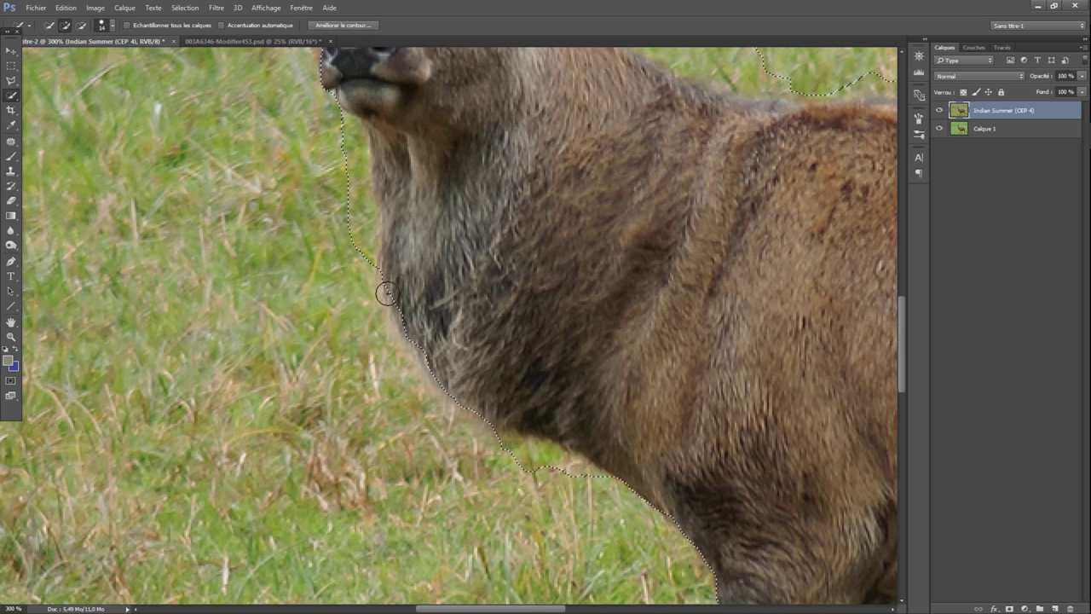
mouse_move(388, 287)
left_mouse_down()
mouse_move(473, 403)
mouse_move(415, 338)
left_mouse_up()
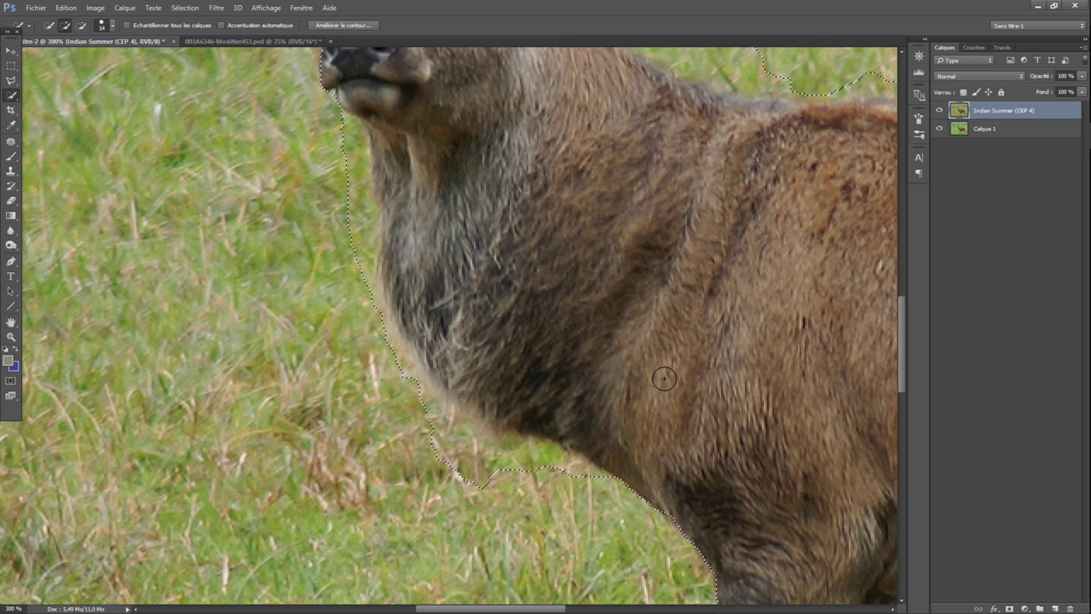
left_click_drag(900, 367, 903, 469)
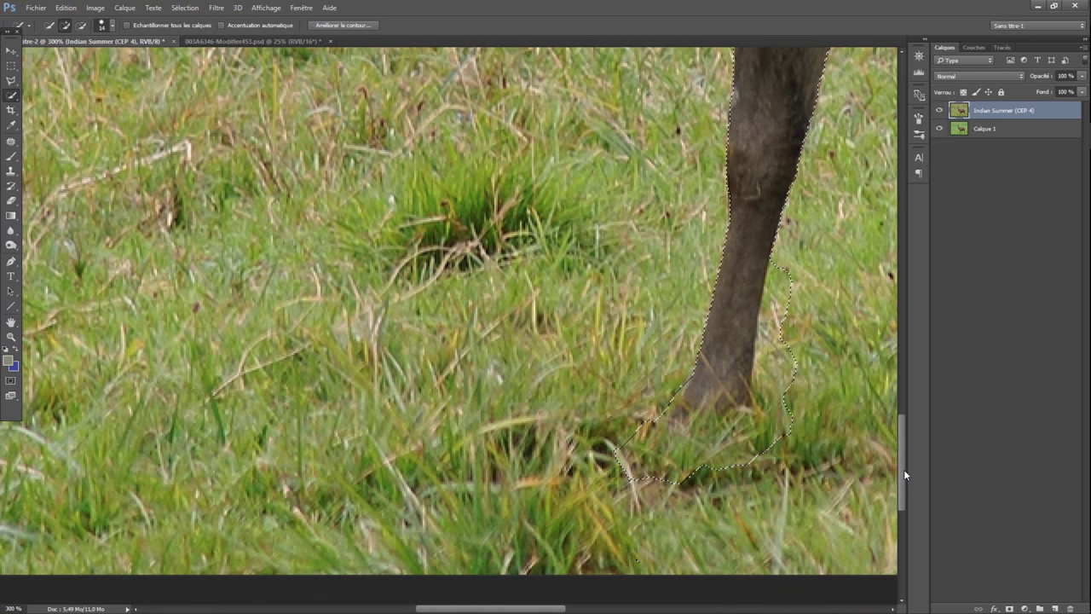
left_click_drag(512, 608, 581, 607)
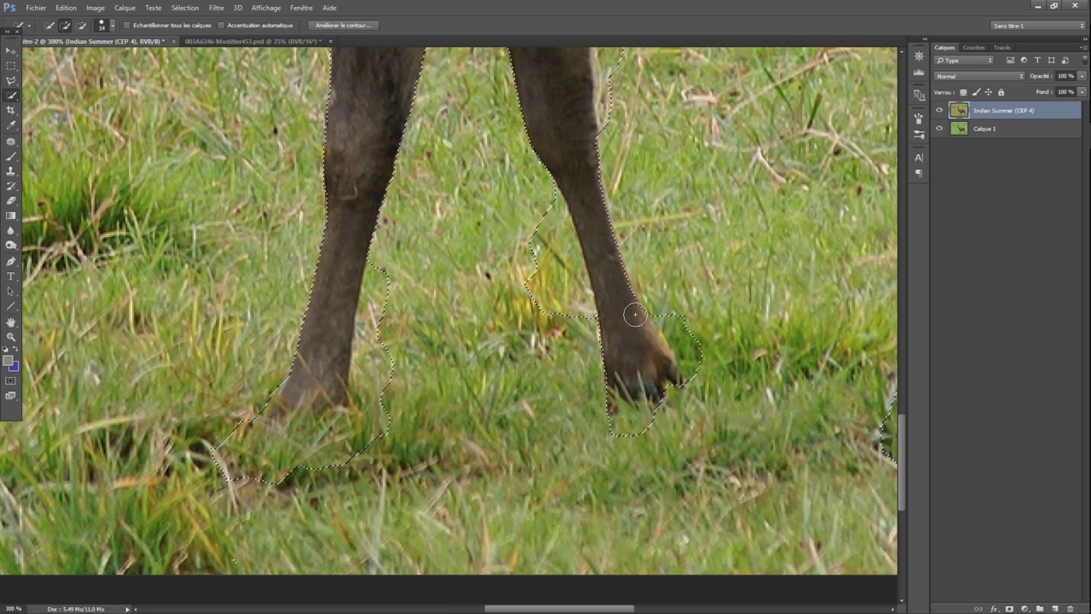
- Refine the selection along the right leg and rump, then zoom out to the whole deer
mouse_move(625, 280)
left_mouse_down()
mouse_move(596, 214)
mouse_move(586, 142)
left_mouse_up()
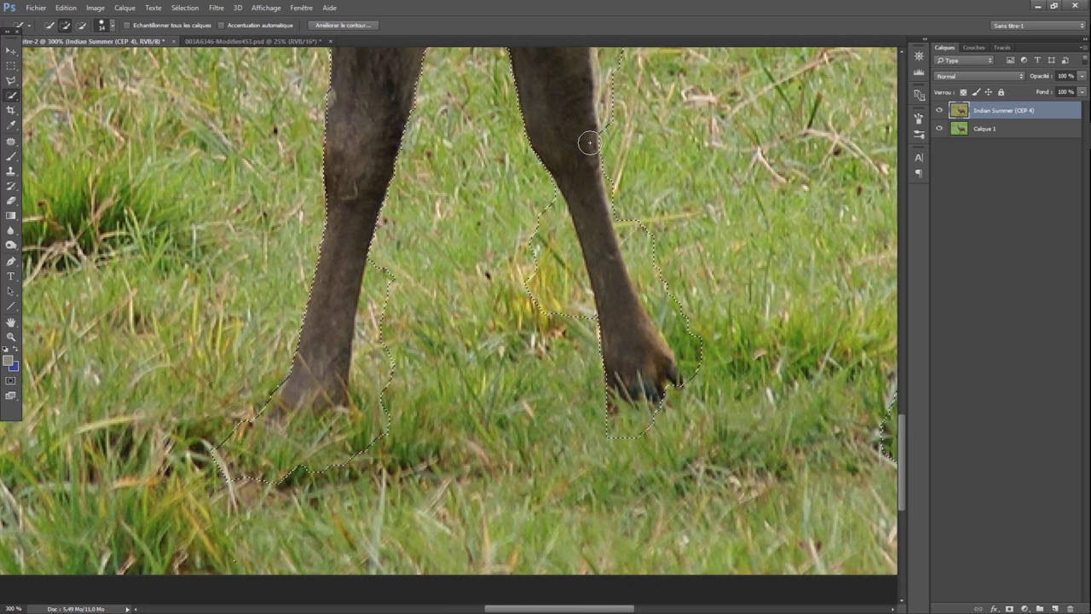
mouse_move(900, 441)
left_mouse_down()
mouse_move(905, 375)
mouse_move(906, 389)
left_mouse_up()
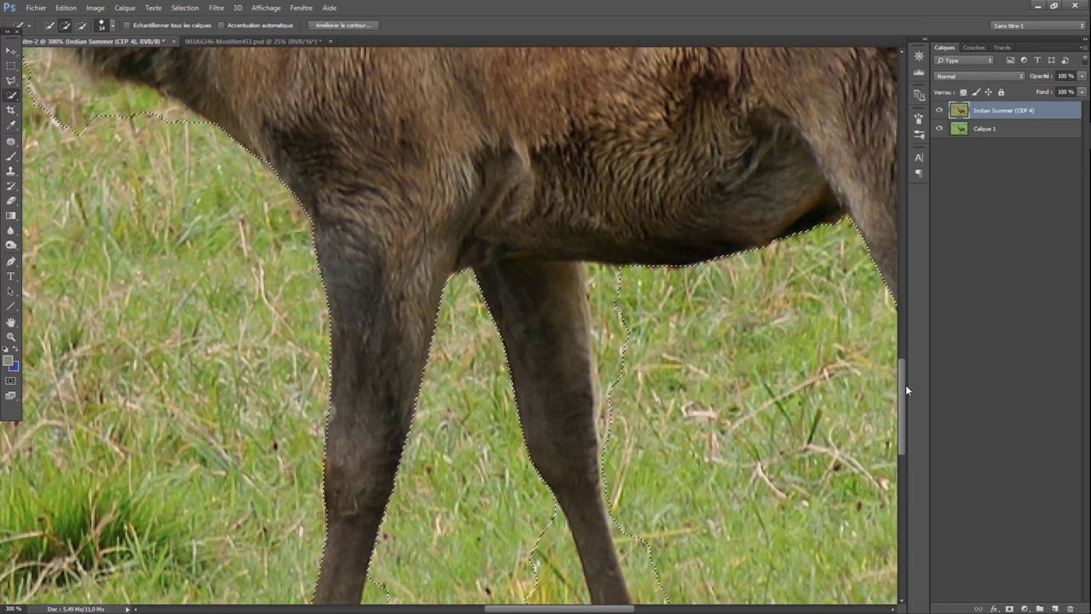
left_click_drag(575, 608, 640, 607)
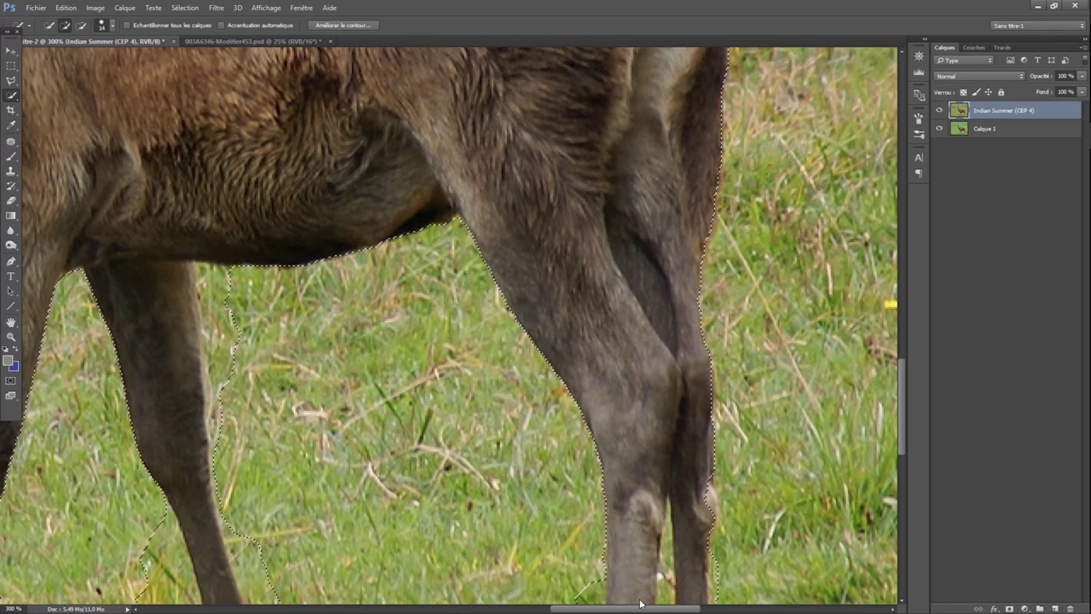
left_click_drag(898, 388, 901, 417)
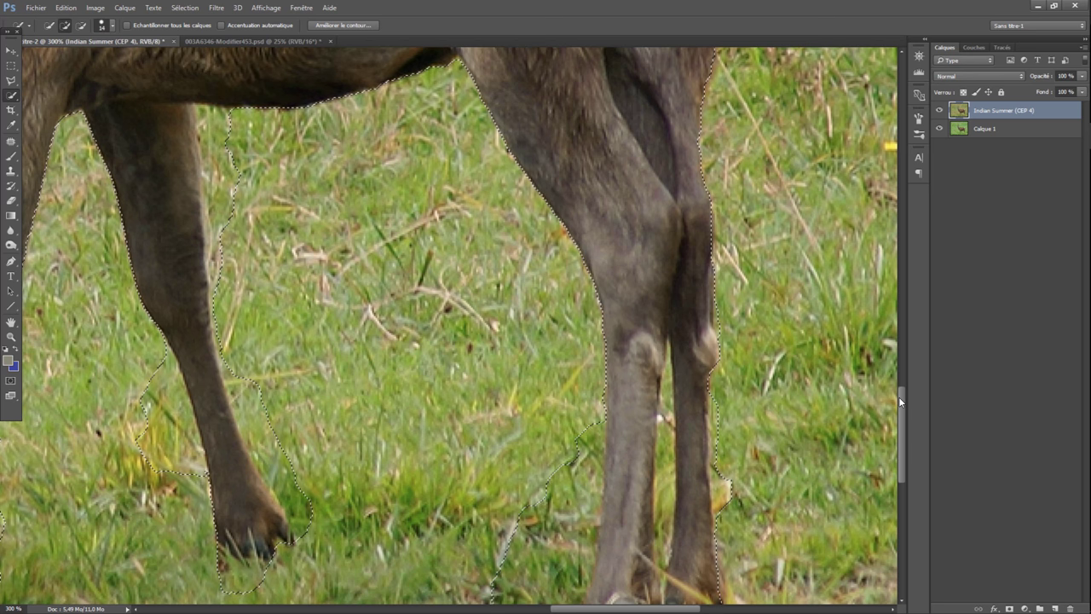
left_click_drag(898, 397, 903, 283)
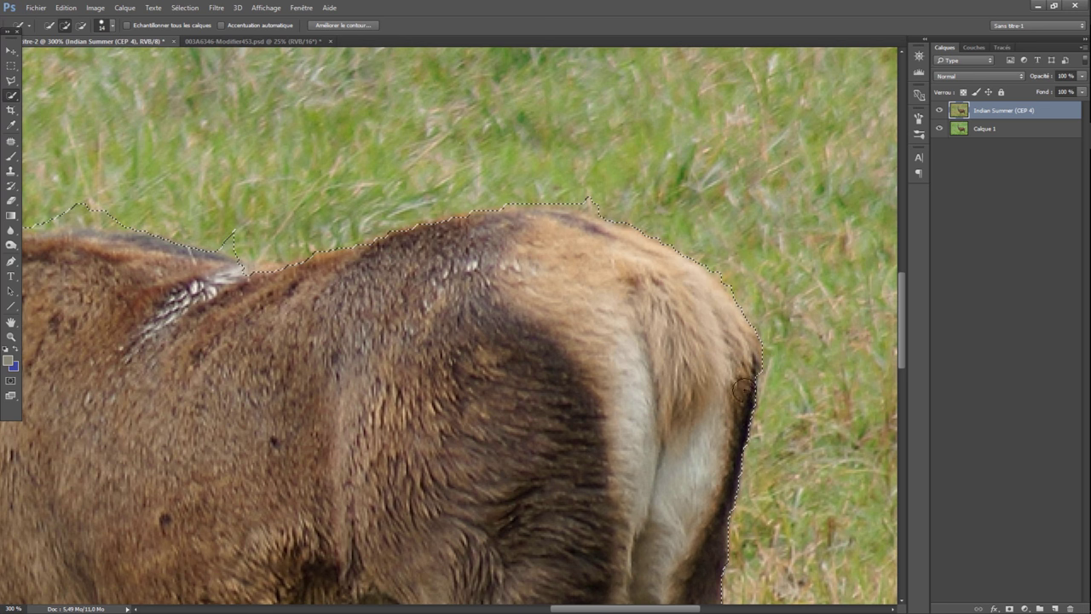
left_click_drag(901, 341, 899, 407)
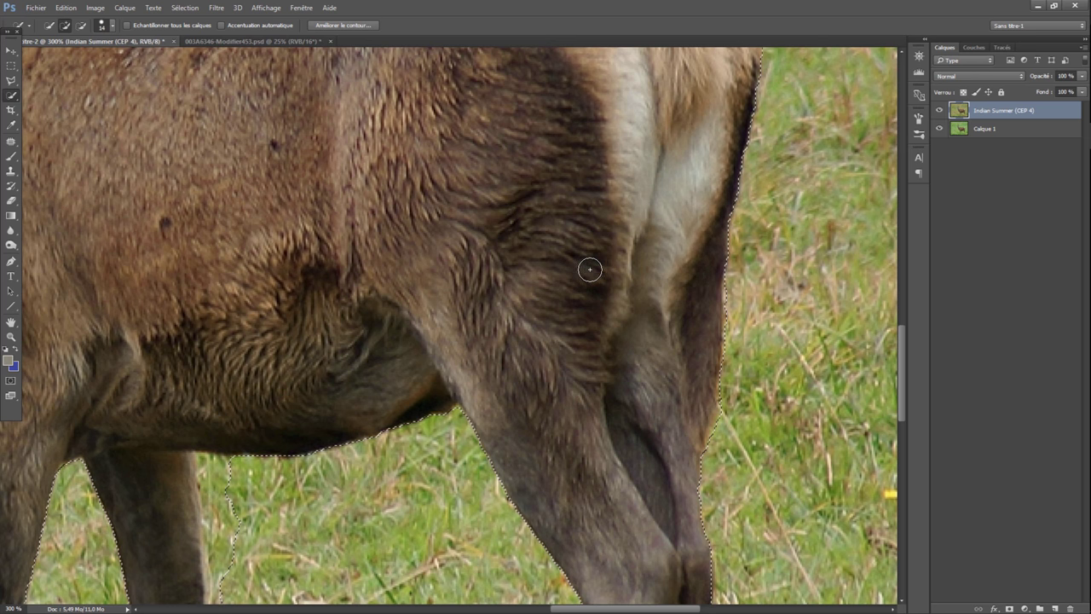
key("ctrl+minus")
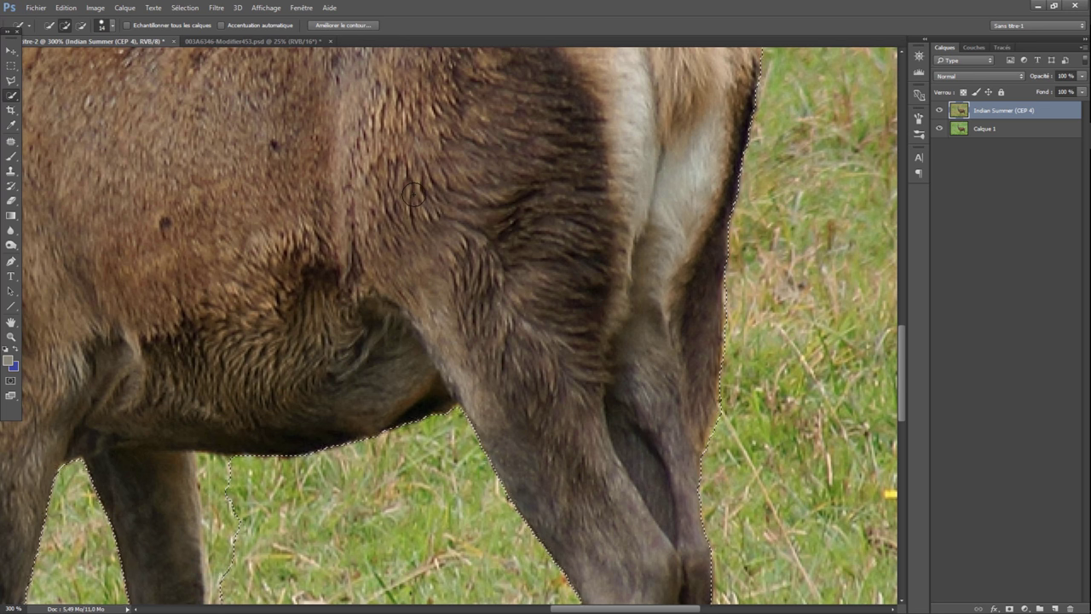
key("ctrl+minus")
key("ctrl+minus")
key("ctrl+minus")
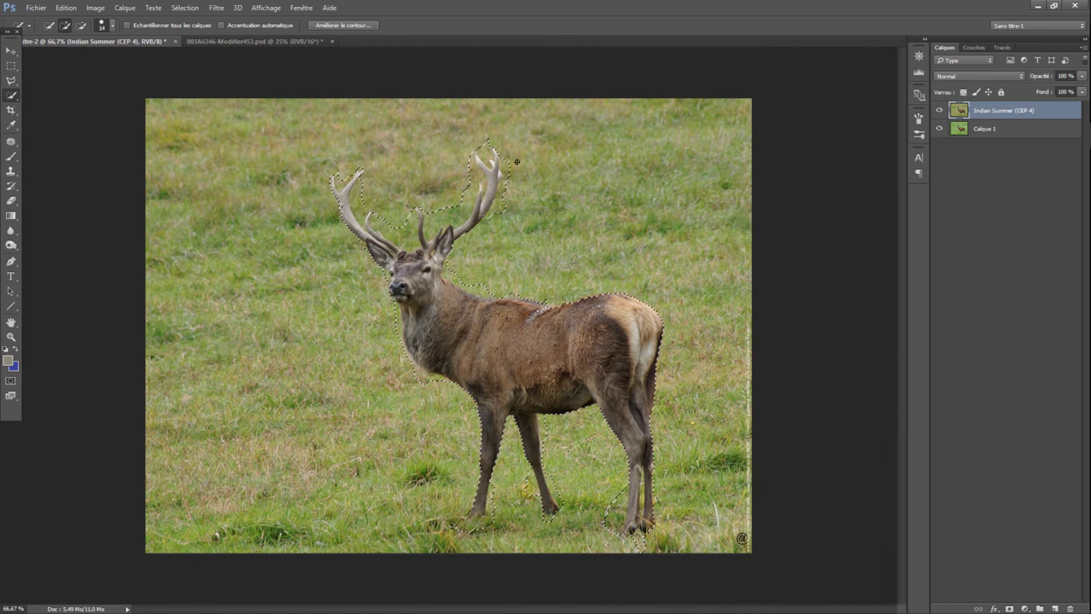
- Refine the stag selection edge with Smooth 10 and 0.3 px feather, then paste it into the forest photo
left_click(349, 25)
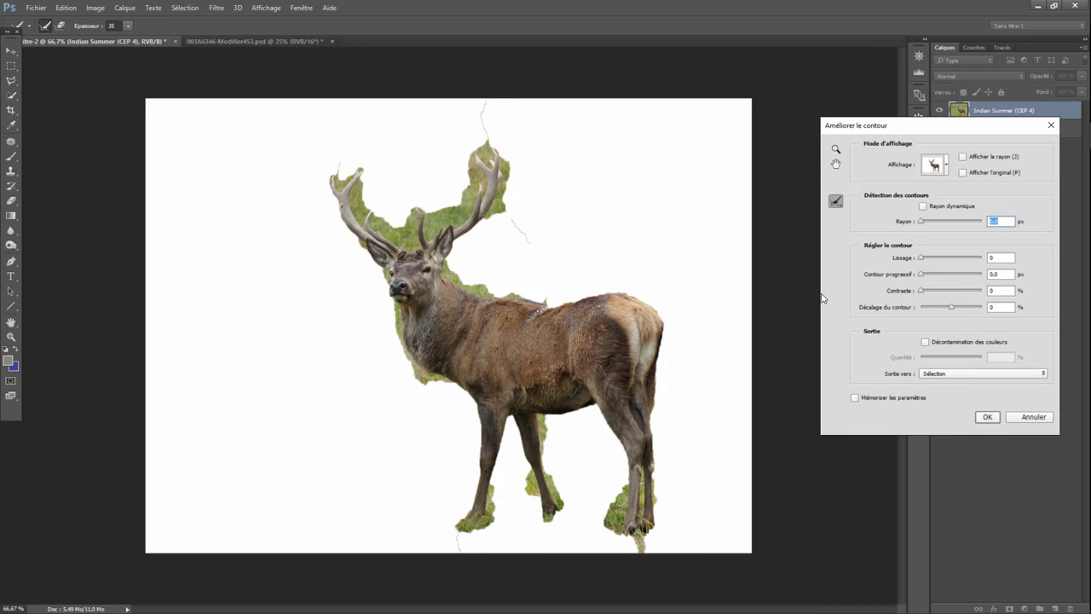
left_click(924, 255)
left_click(922, 275)
left_click(986, 416)
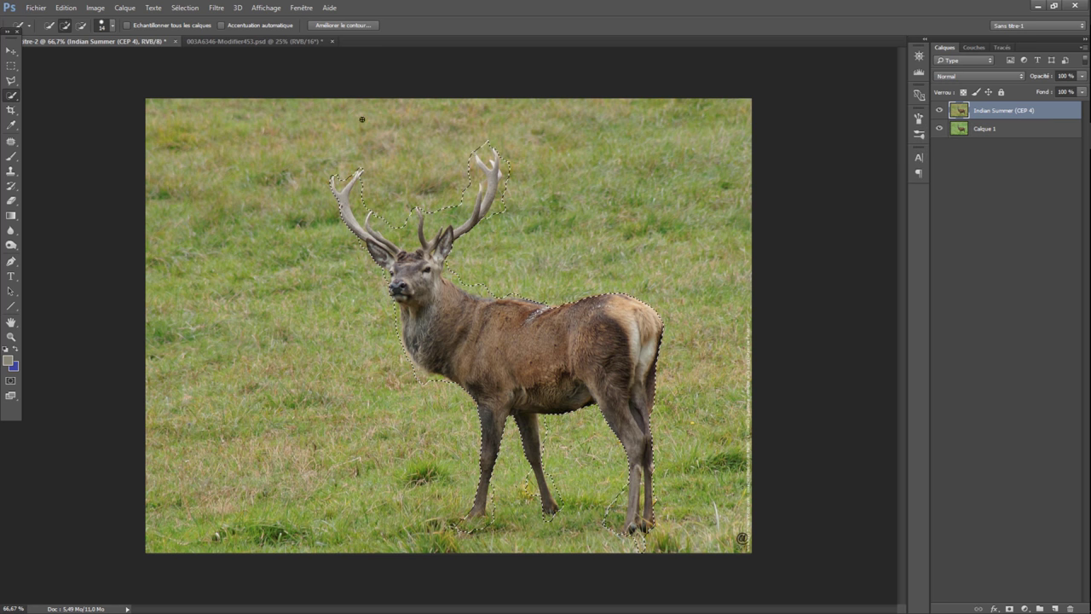
left_click(235, 41)
key("ctrl+v")
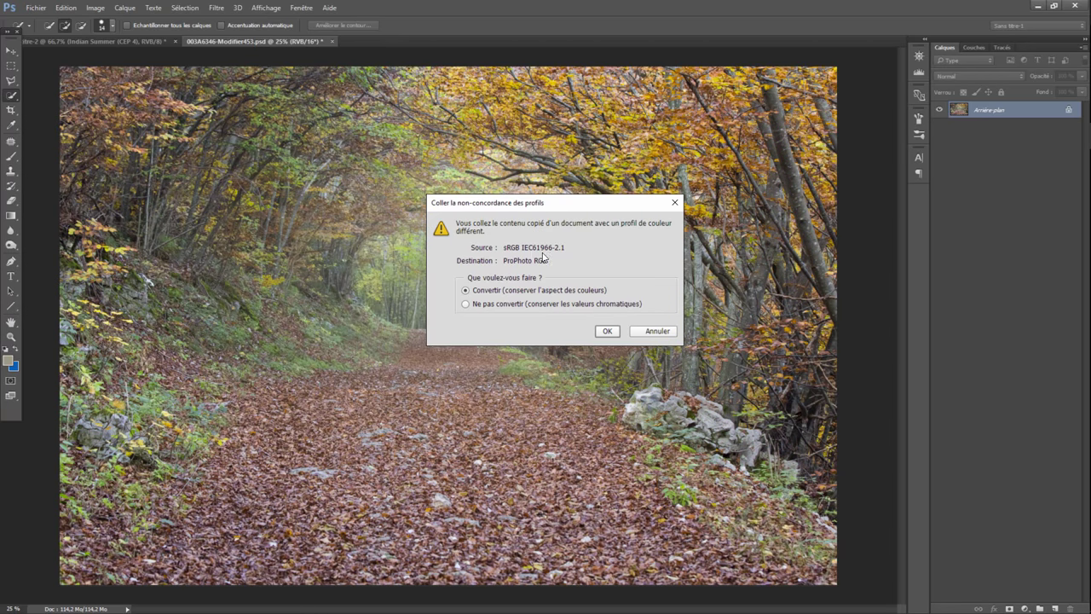
- Paste the stag as a new layer, Calque 1, converting its colours in both profile dialogs
left_click(607, 331)
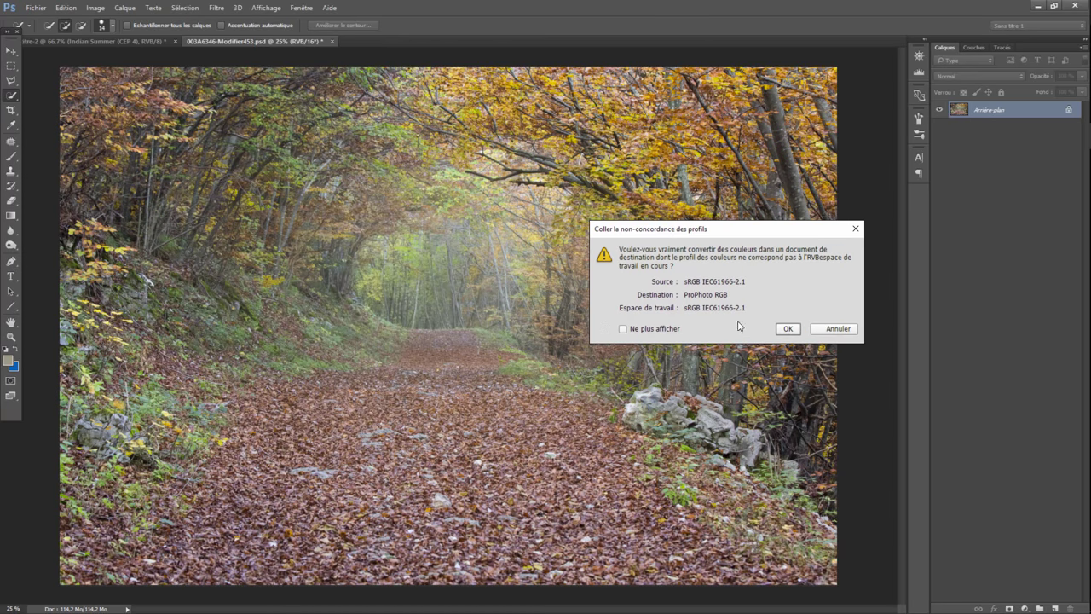
left_click(788, 329)
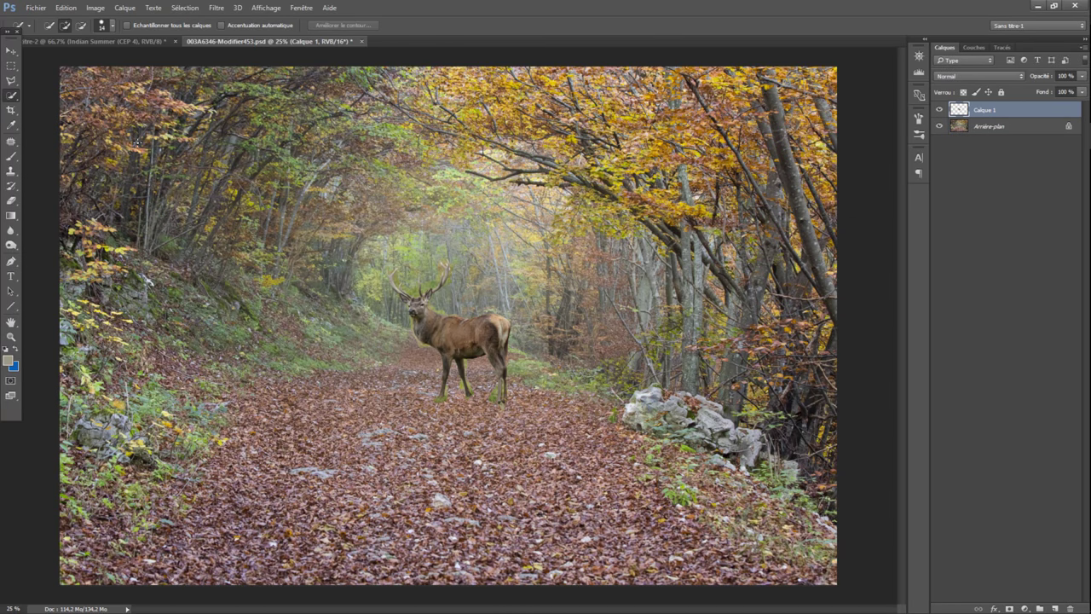
left_click(11, 51)
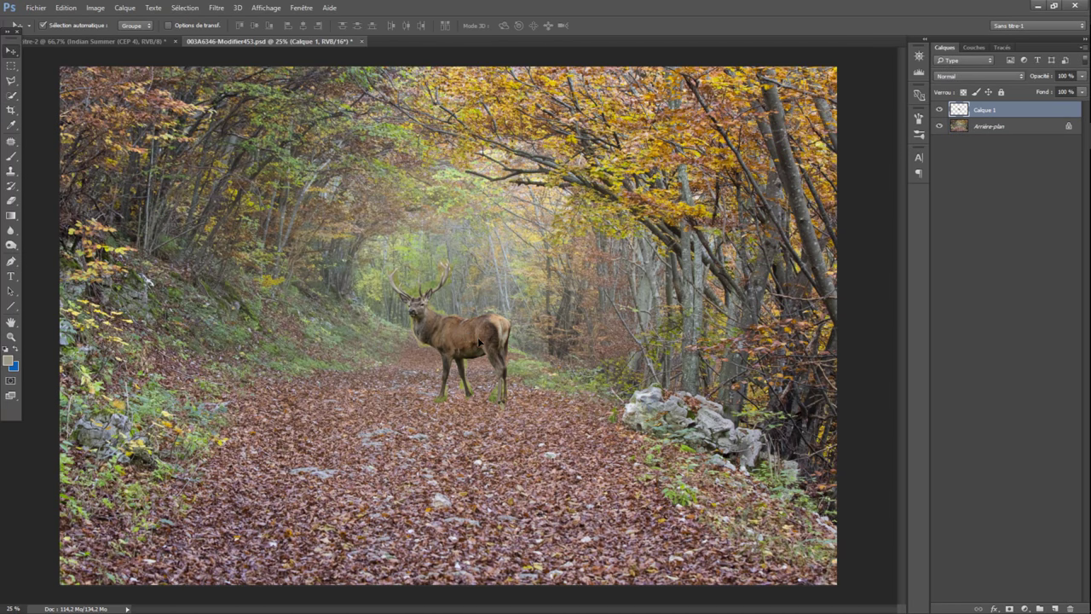
- Move the stag up and right along the path and rotate it 0.42° with Homothétie
left_click_drag(479, 343, 521, 315)
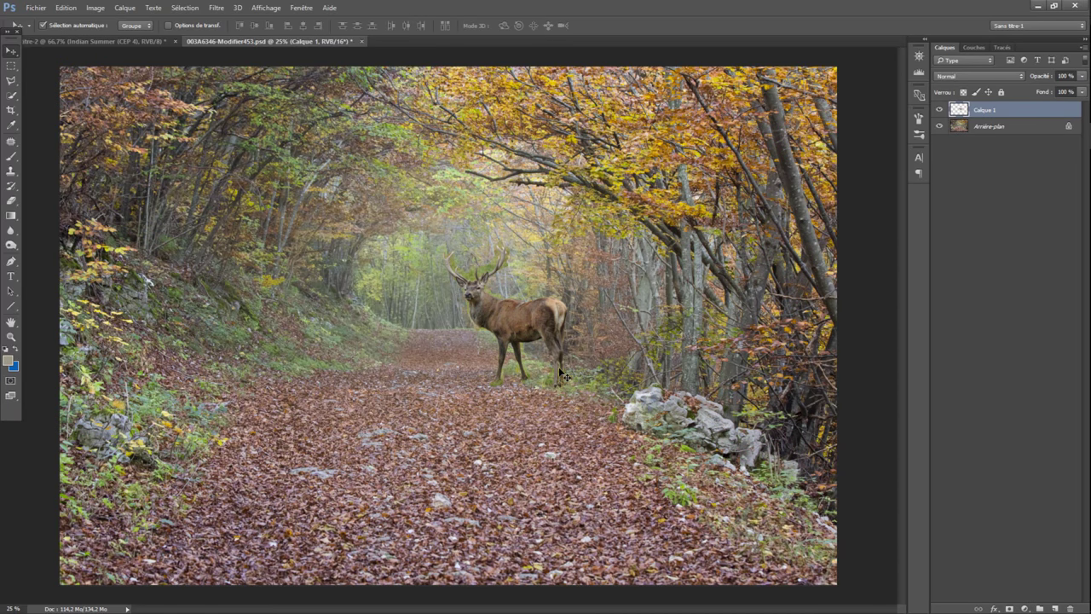
left_click(66, 7)
mouse_move(87, 240)
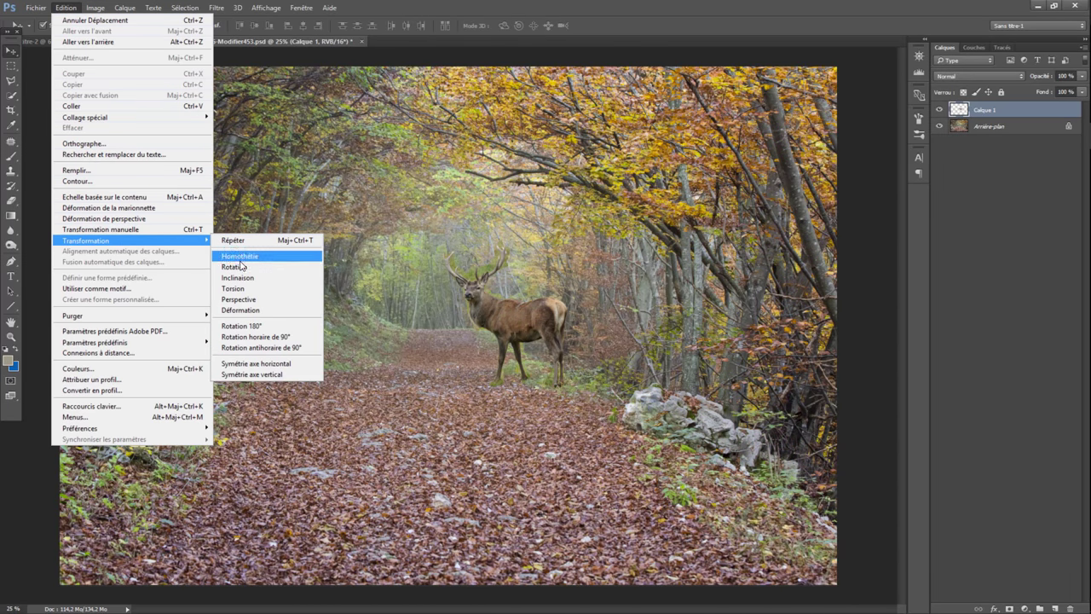
left_click(240, 256)
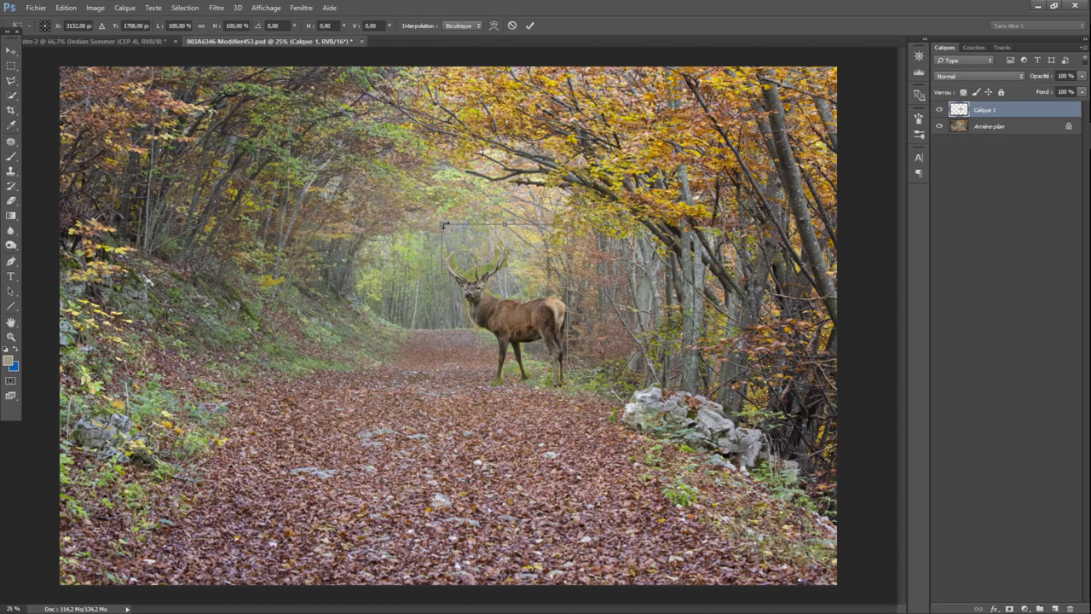
left_click_drag(448, 221, 447, 228)
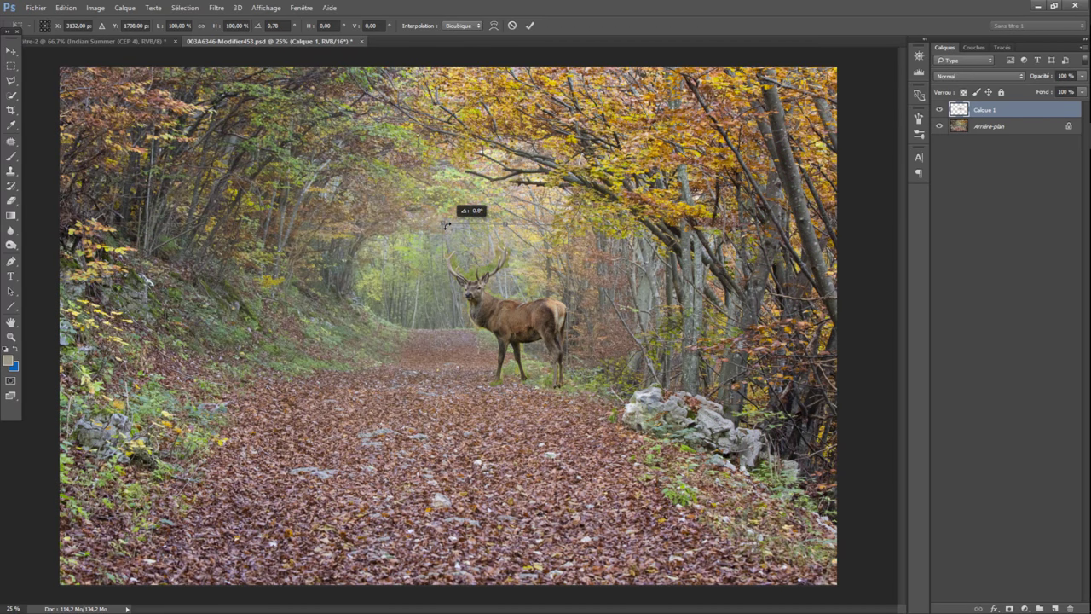
left_click_drag(447, 227, 448, 225)
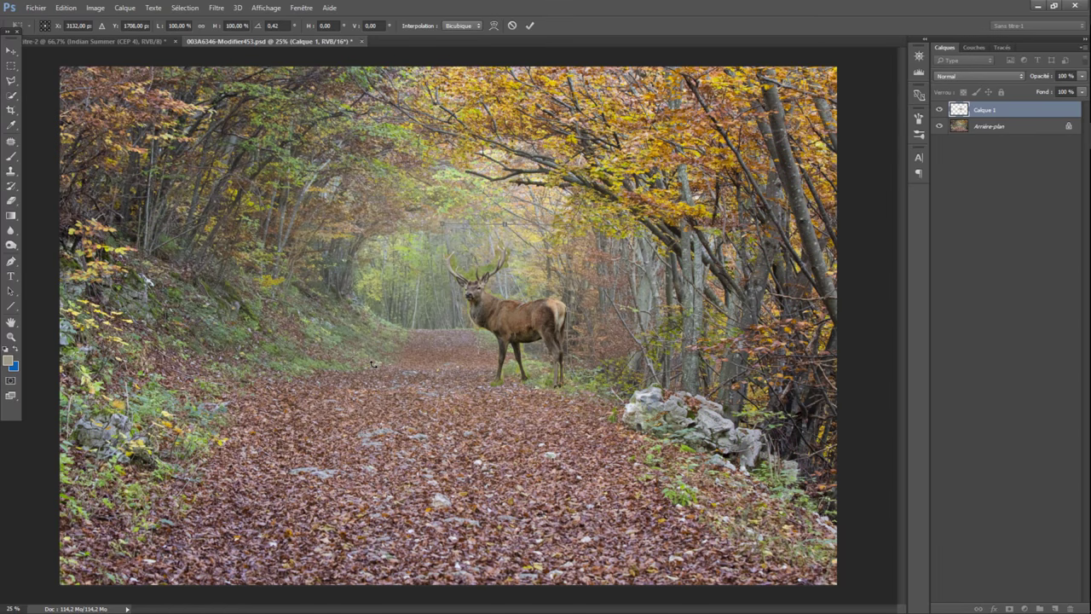
key("Return")
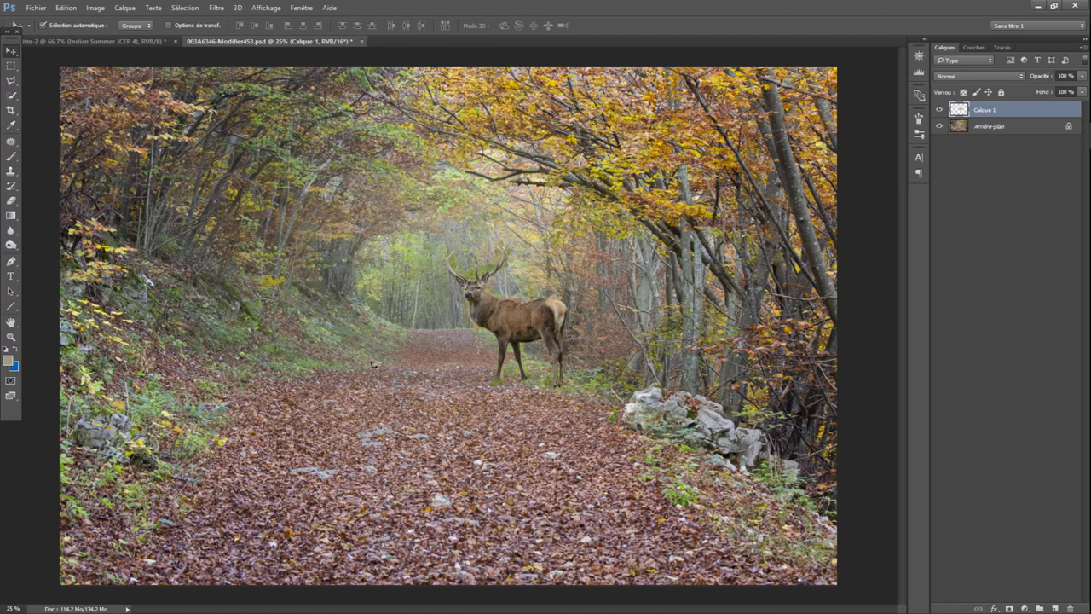
- Run Color Efex Pro 4's Fog filter at 10% Intensité, creating the Fog (CEP 4) layer
left_click(215, 7)
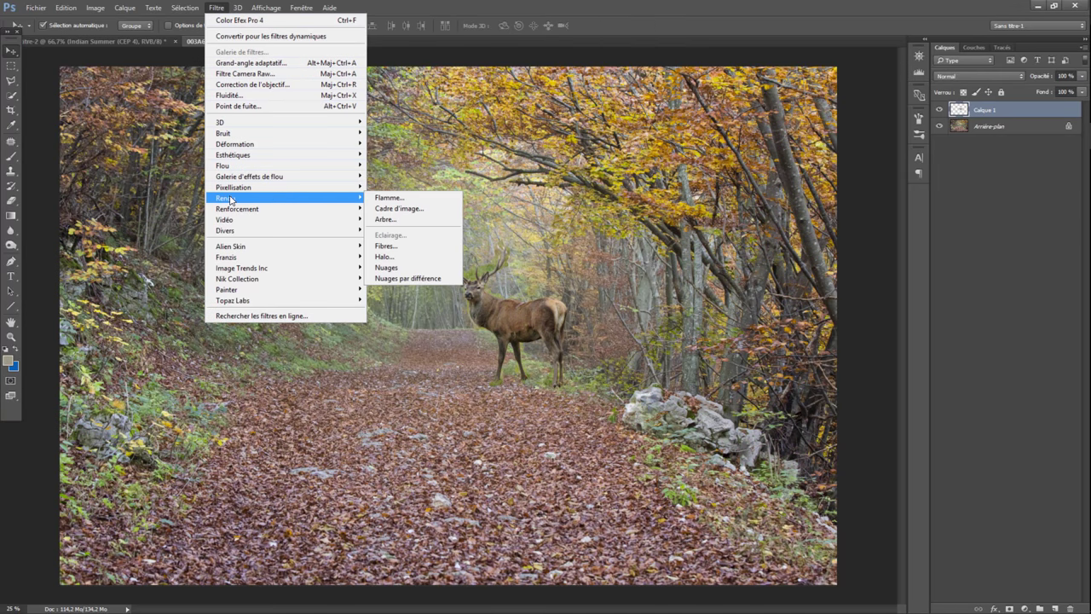
mouse_move(237, 278)
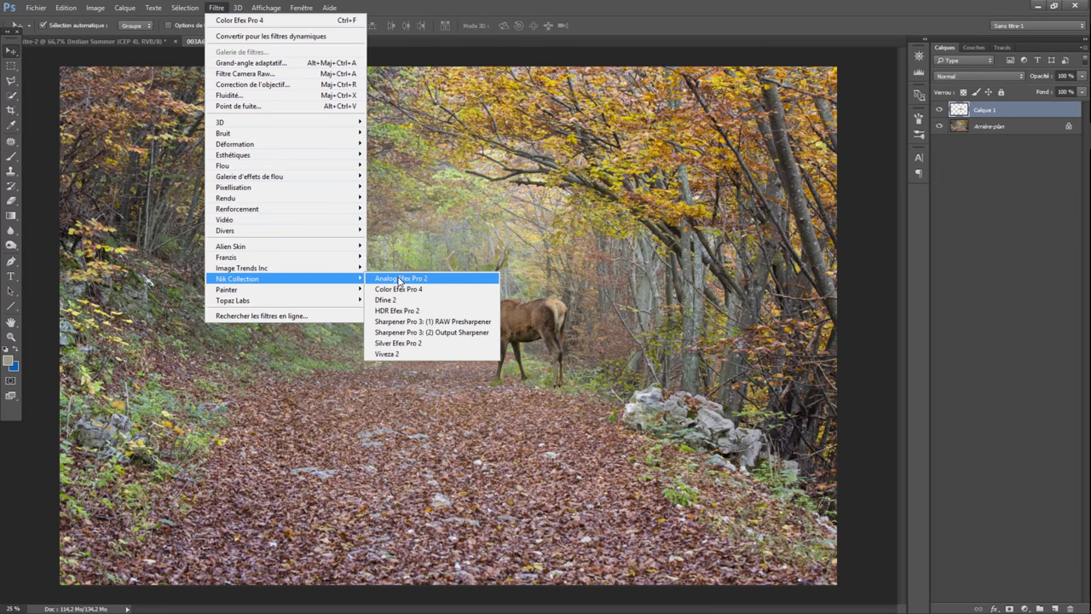
left_click(400, 285)
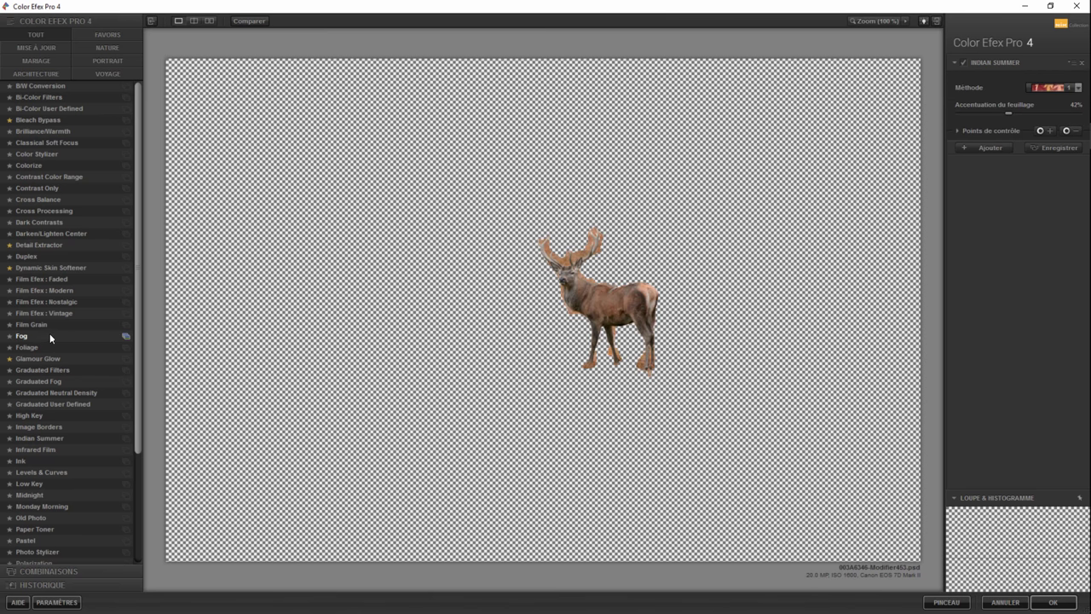
left_click(49, 337)
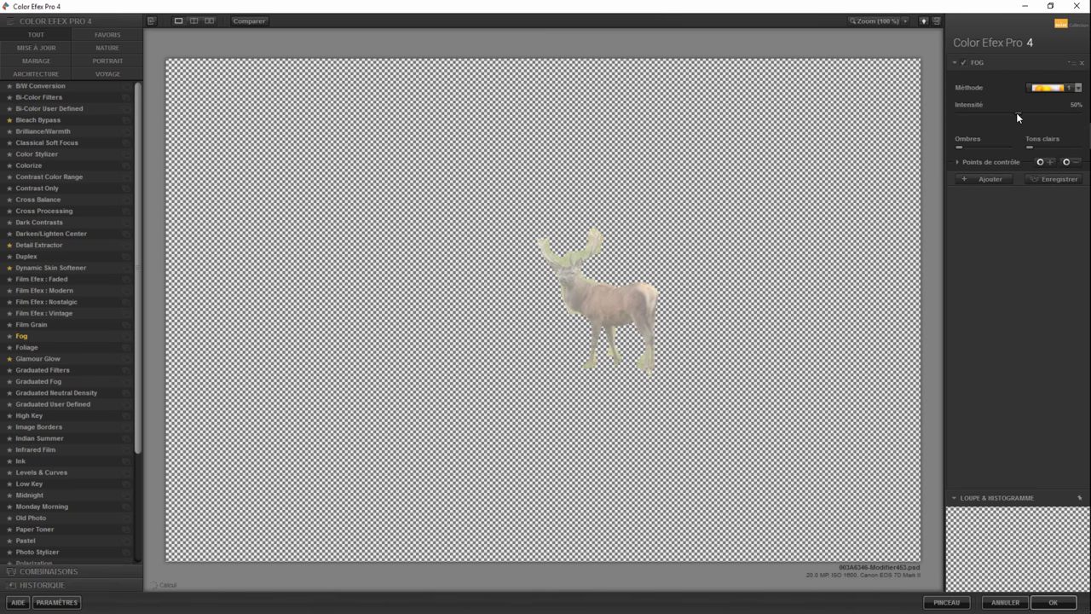
mouse_move(1015, 112)
left_mouse_down()
mouse_move(946, 114)
mouse_move(971, 120)
left_mouse_up()
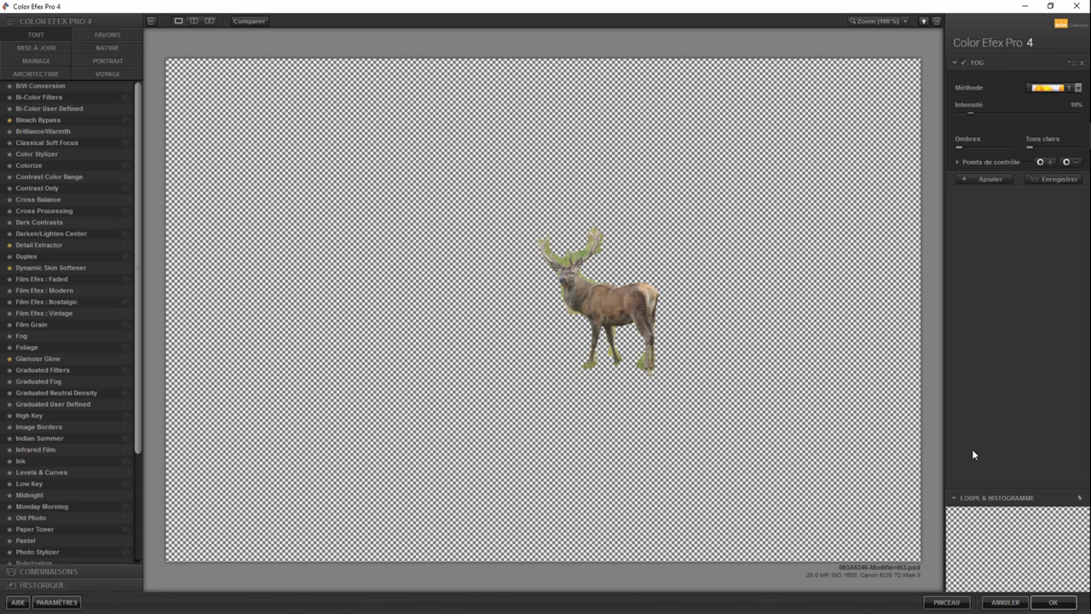
left_click(1053, 603)
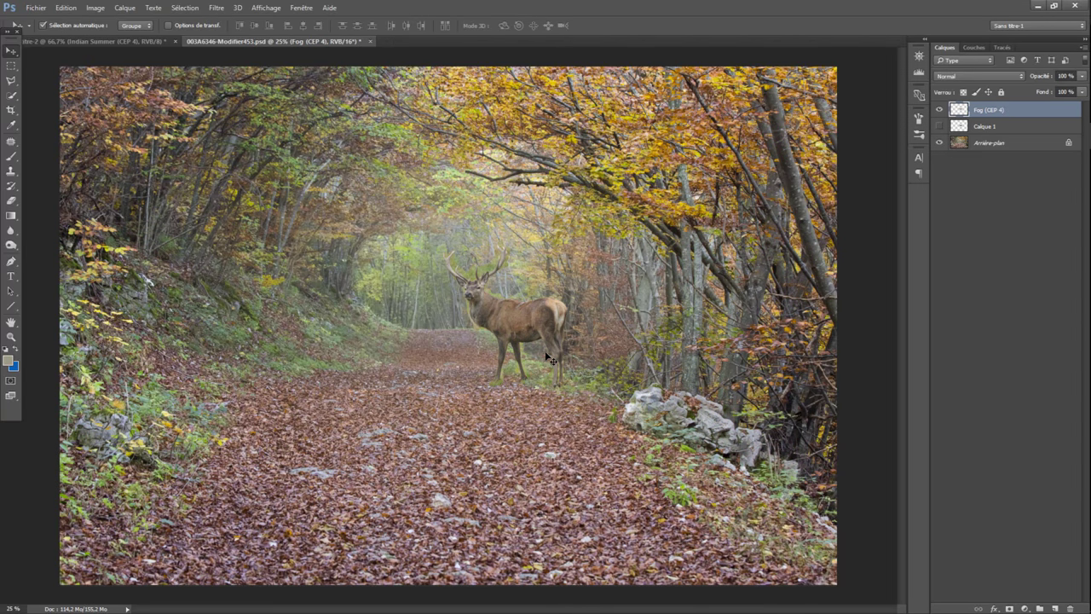
key("ctrl+plus")
key("ctrl+plus")
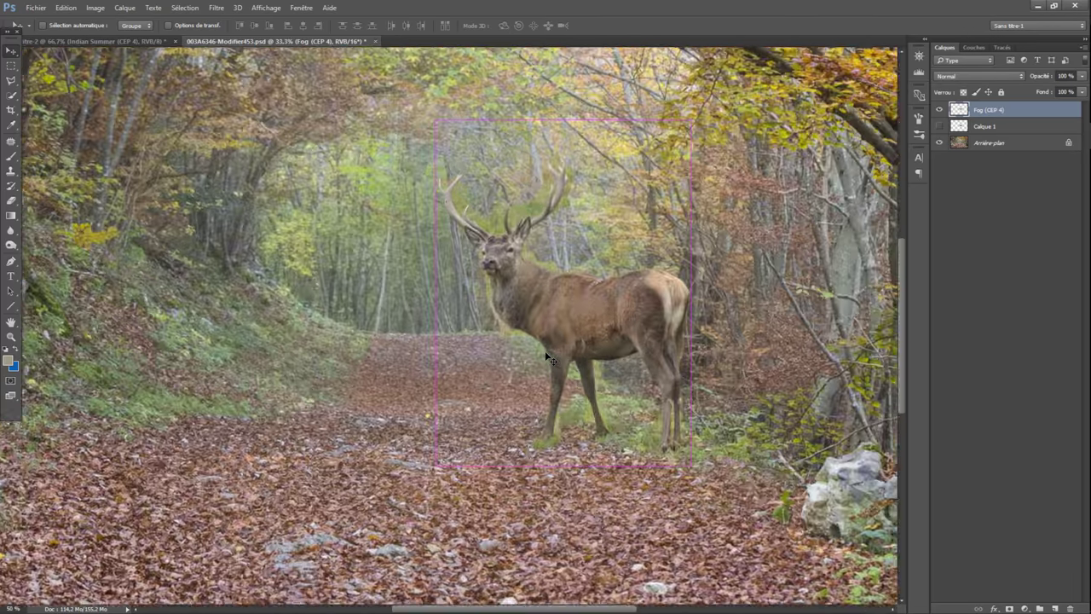
key("ctrl+plus")
key("ctrl+plus")
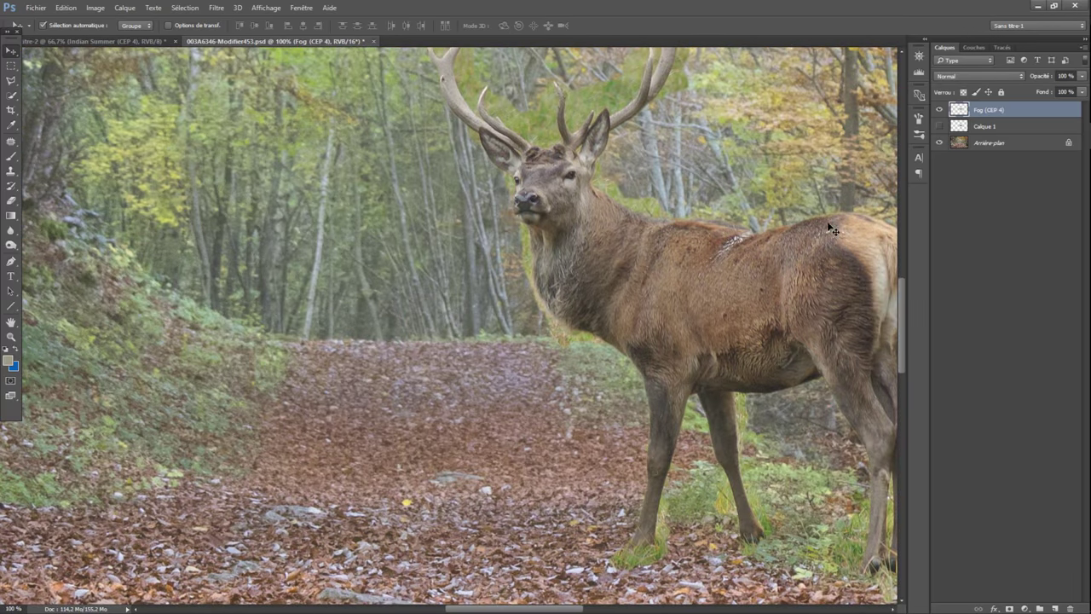
left_click_drag(901, 284, 904, 251)
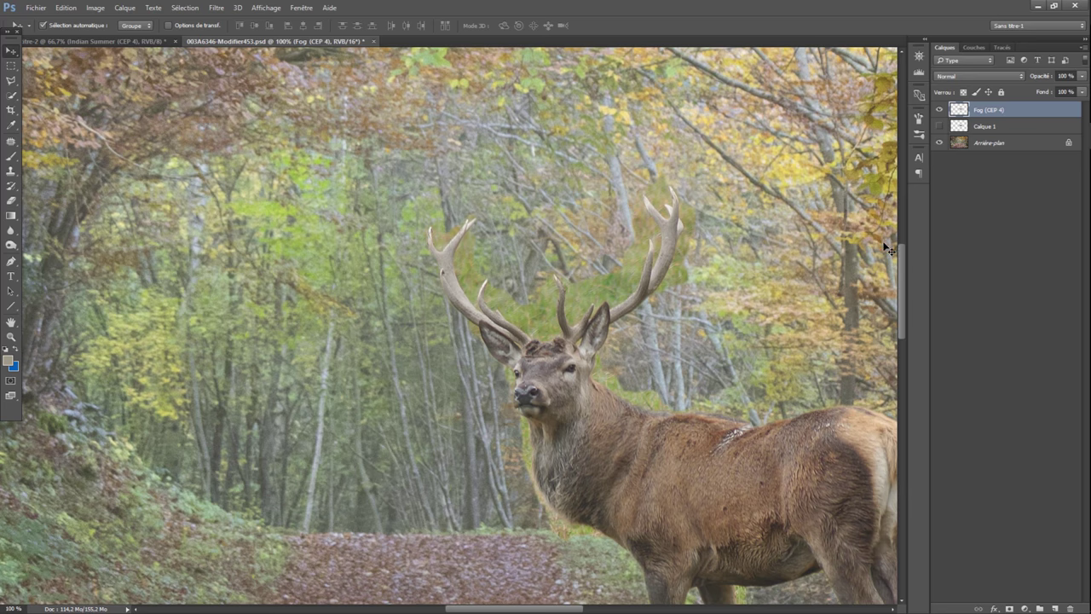
- Add a layer mask to the Fog layer and pick a slightly smaller soft brush
left_click(1008, 608)
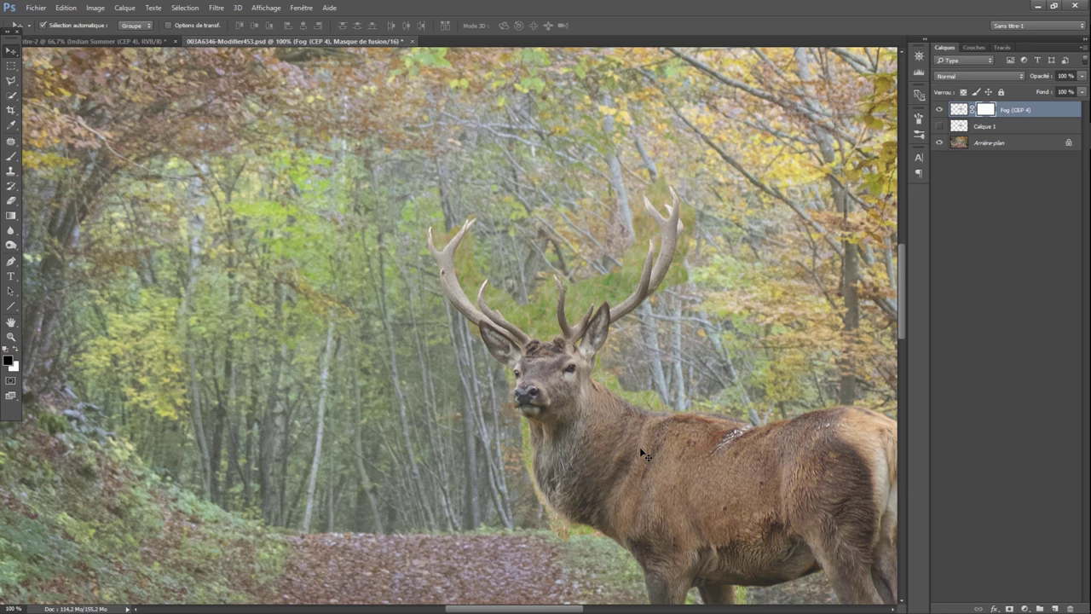
key("ctrl+plus")
key("ctrl+plus")
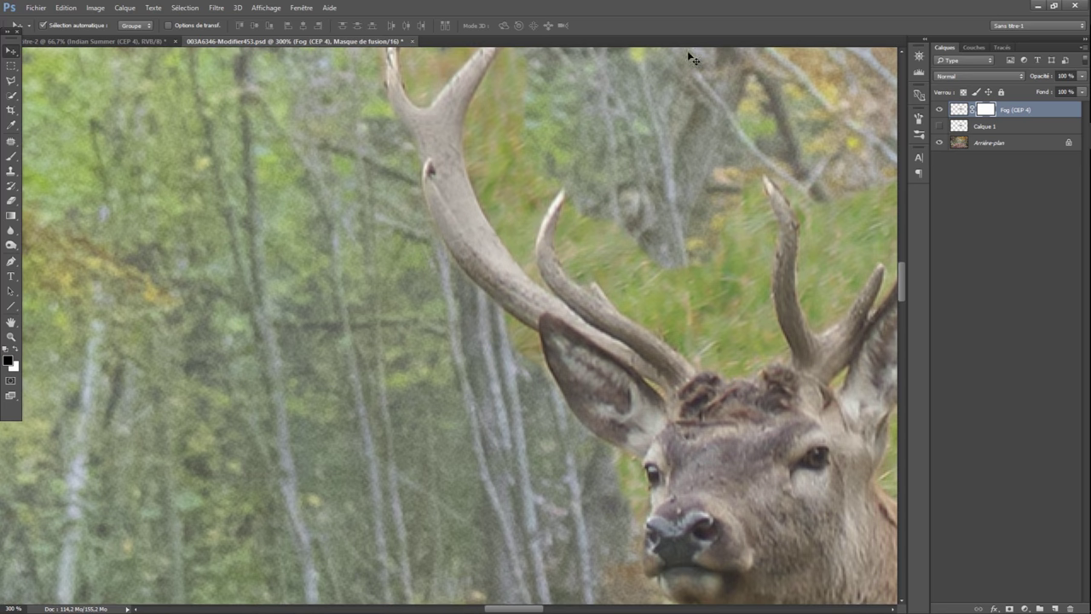
left_click_drag(902, 273, 900, 267)
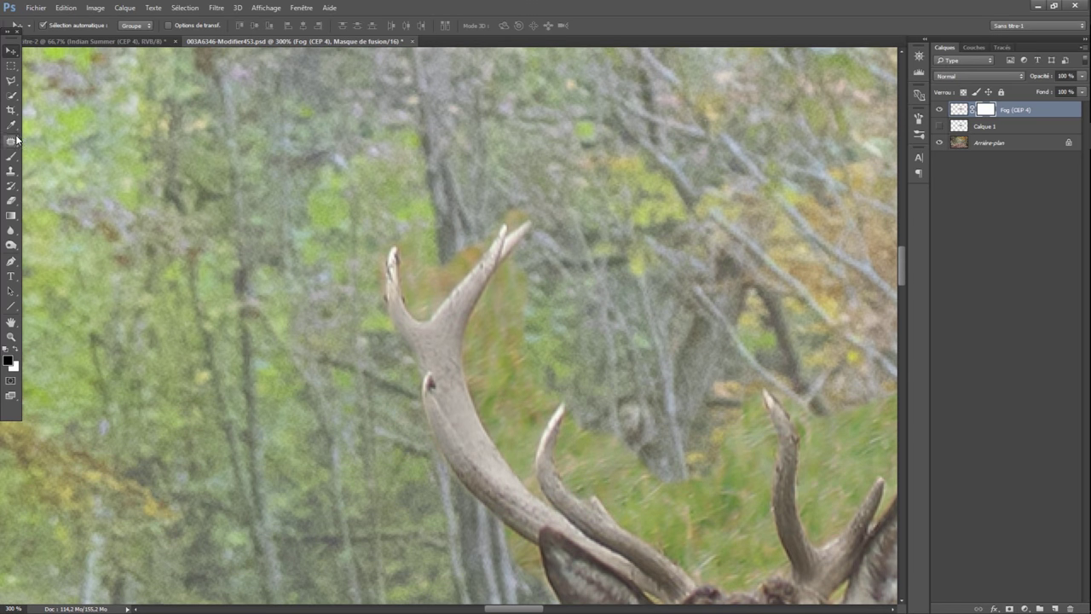
left_click(12, 160)
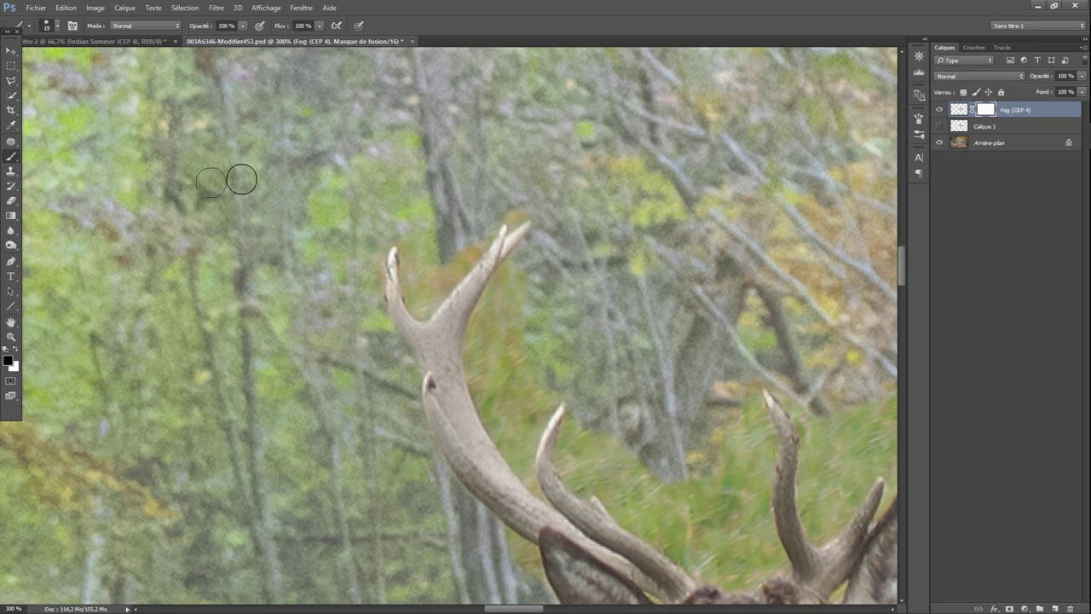
right_click(452, 196)
left_click_drag(487, 222, 483, 225)
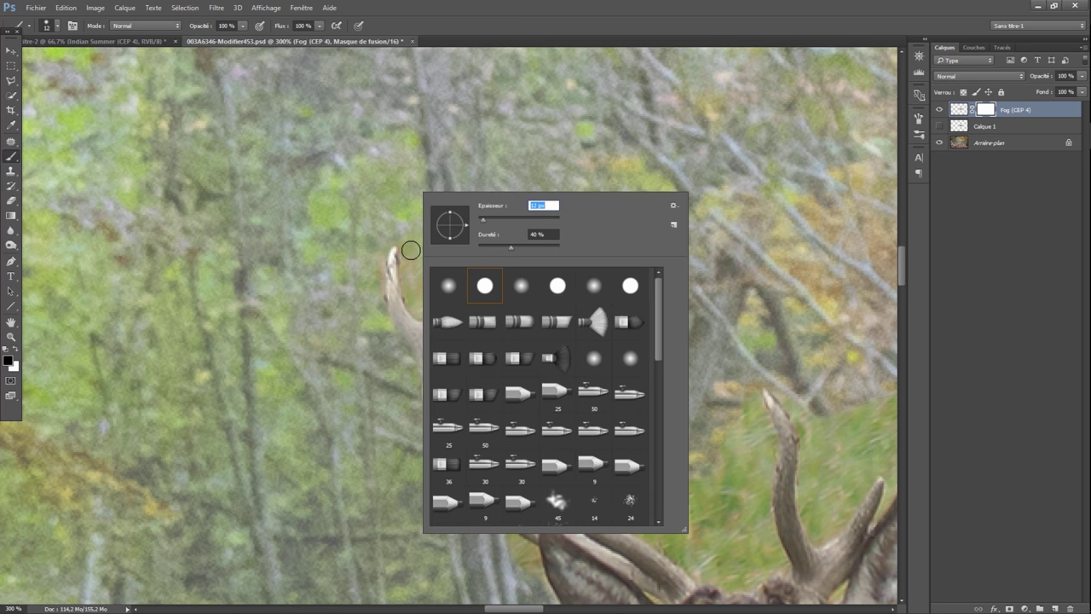
key("Return")
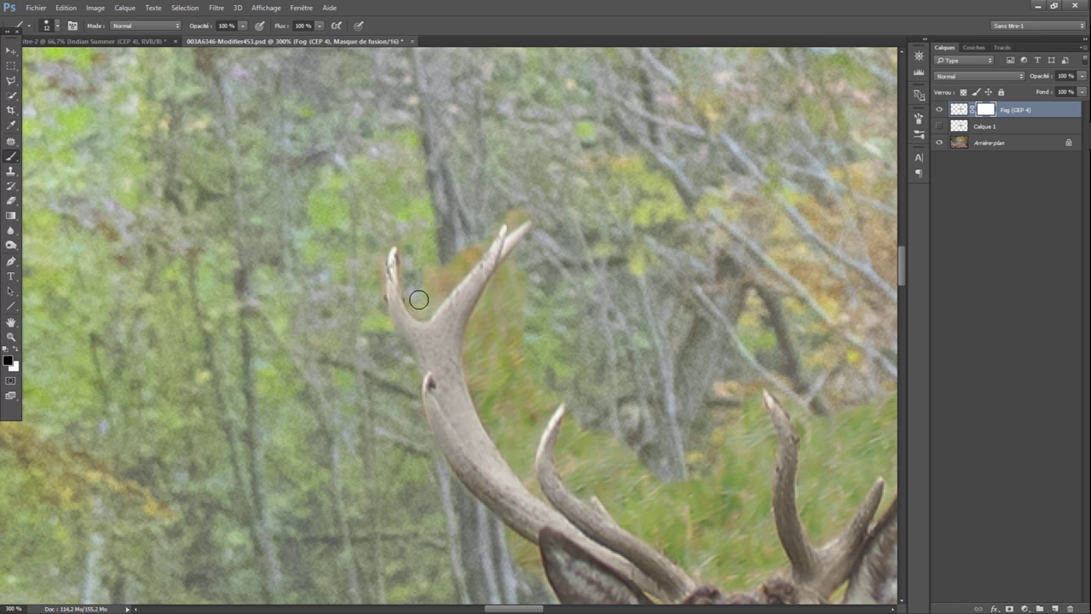
- Paint black on the mask between the antler tines and along the antler's right edge
left_click_drag(427, 303, 466, 256)
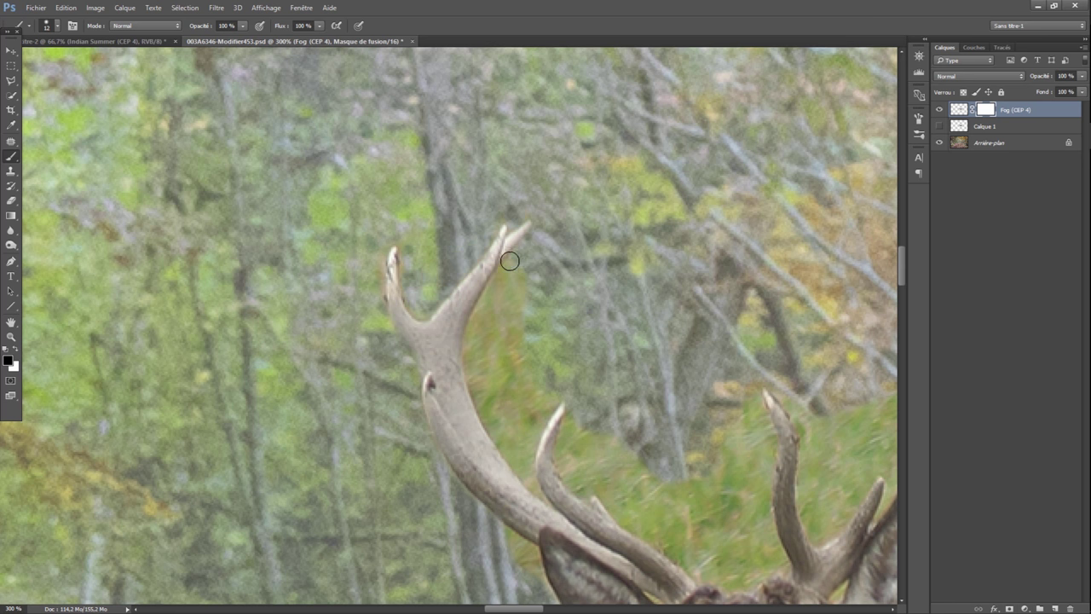
left_click_drag(515, 266, 472, 346)
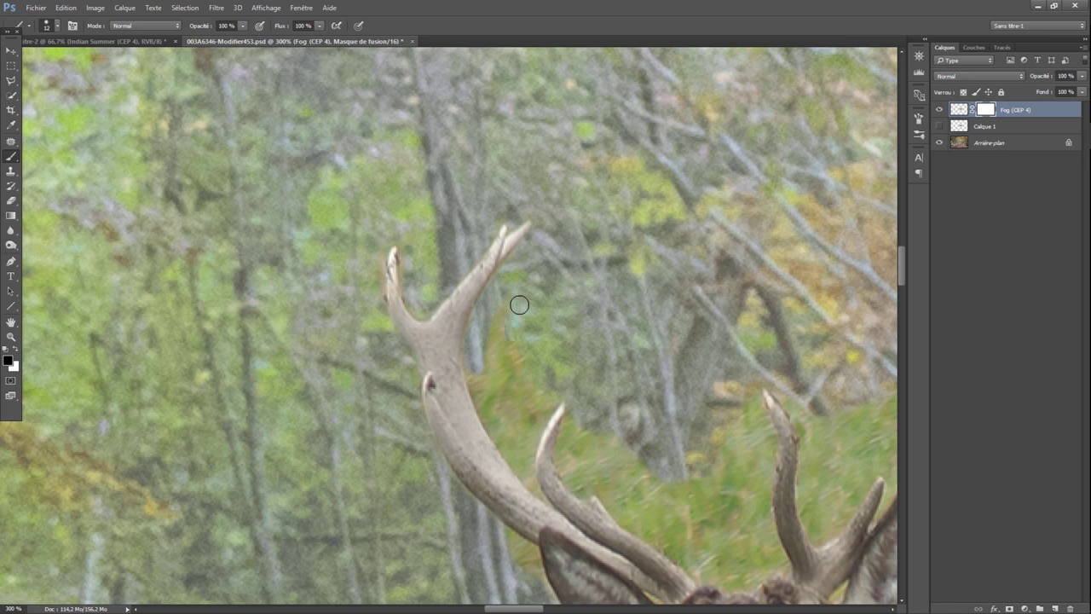
mouse_move(471, 346)
left_mouse_down()
mouse_move(497, 347)
mouse_move(480, 390)
mouse_move(507, 446)
mouse_move(523, 449)
mouse_move(551, 392)
mouse_move(514, 387)
mouse_move(514, 358)
mouse_move(505, 421)
left_mouse_up()
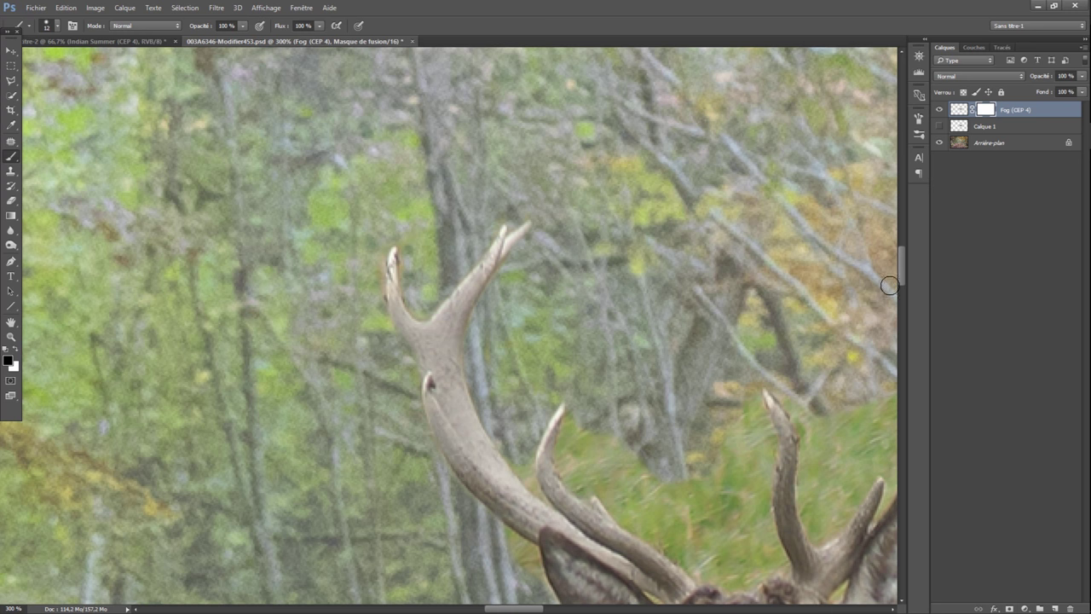
left_click_drag(900, 277, 900, 290)
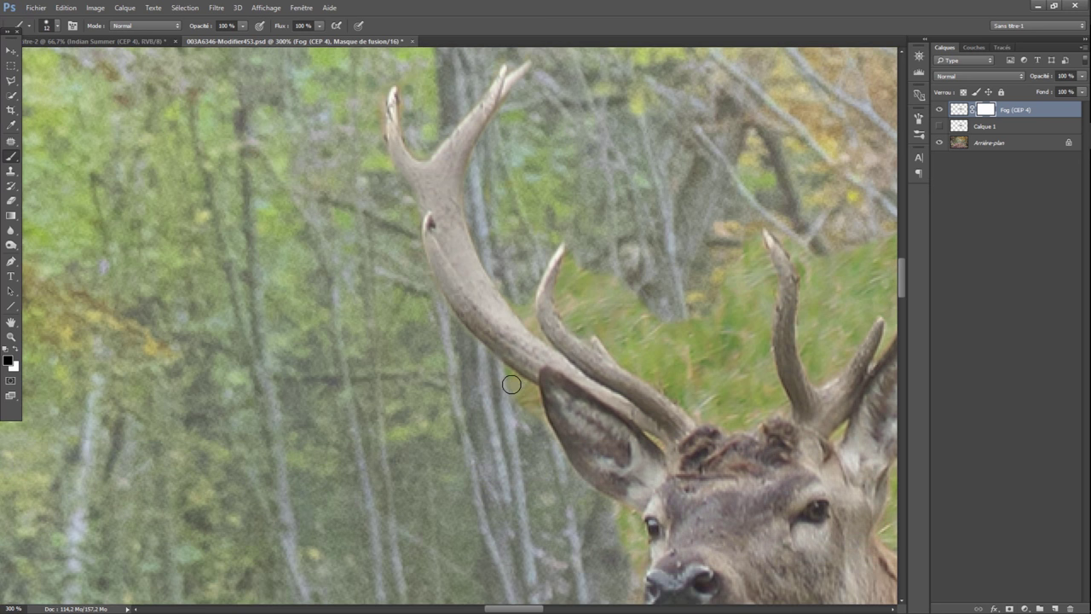
- Paint the fog off the antler edge and both sides of the tine over the grass
mouse_move(508, 381)
left_mouse_down()
mouse_move(532, 407)
mouse_move(510, 389)
left_mouse_up()
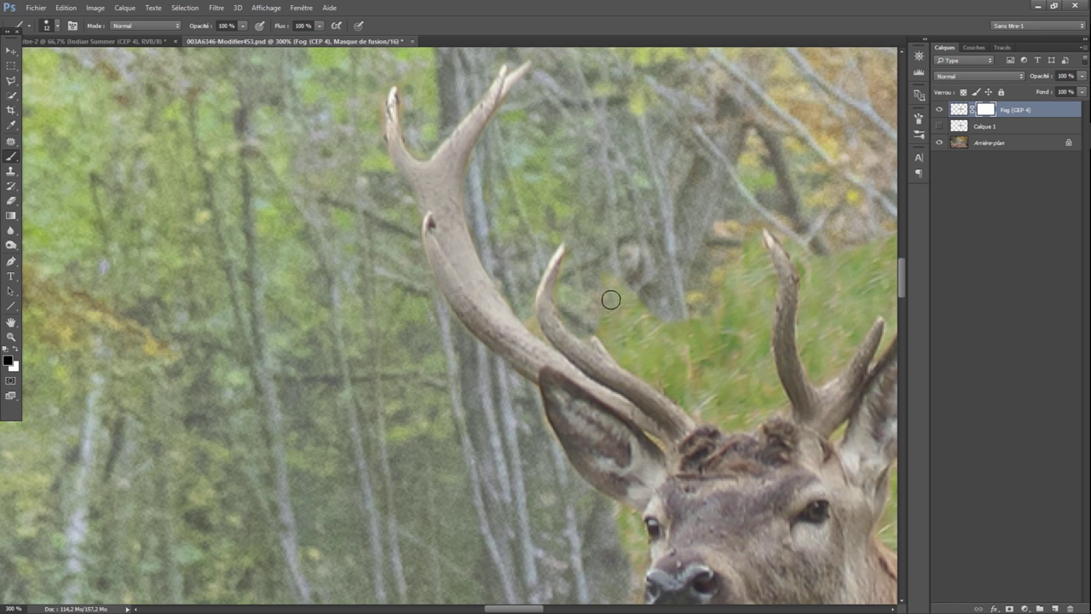
mouse_move(626, 339)
left_mouse_down()
mouse_move(677, 391)
mouse_move(744, 423)
left_mouse_up()
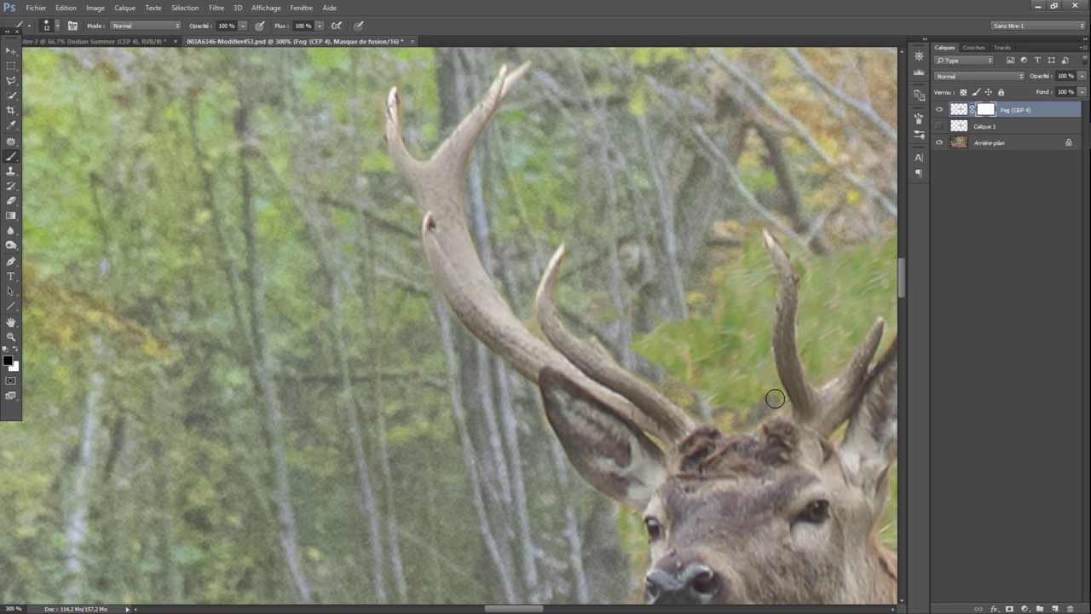
mouse_move(773, 383)
left_mouse_down()
mouse_move(762, 353)
mouse_move(769, 265)
mouse_move(754, 239)
mouse_move(738, 336)
mouse_move(755, 263)
mouse_move(715, 322)
mouse_move(647, 355)
mouse_move(711, 381)
mouse_move(745, 358)
mouse_move(745, 409)
mouse_move(702, 380)
mouse_move(705, 344)
left_mouse_up()
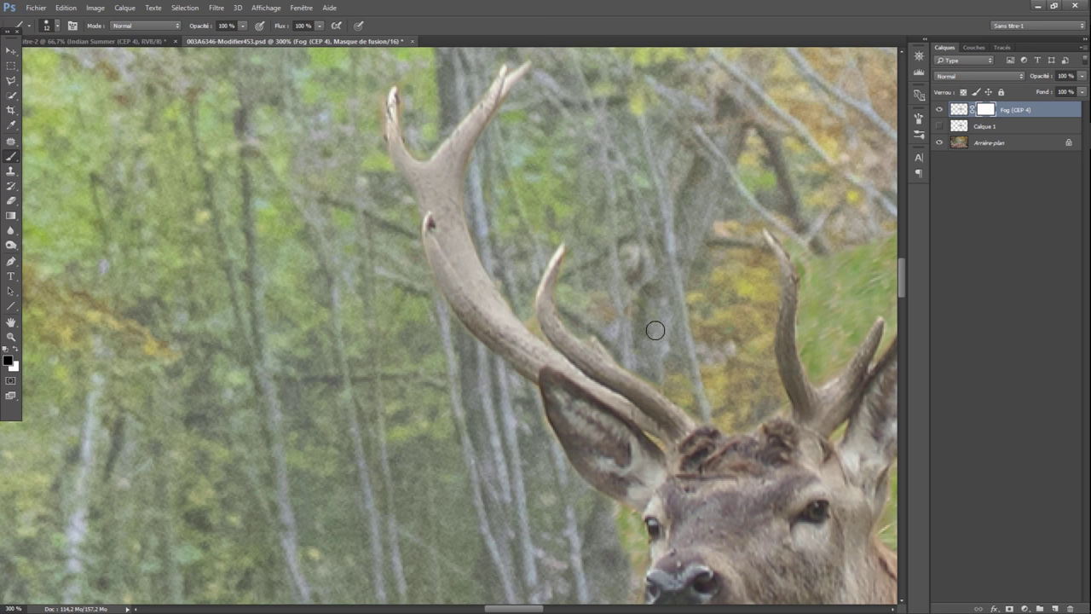
left_click_drag(527, 611, 558, 610)
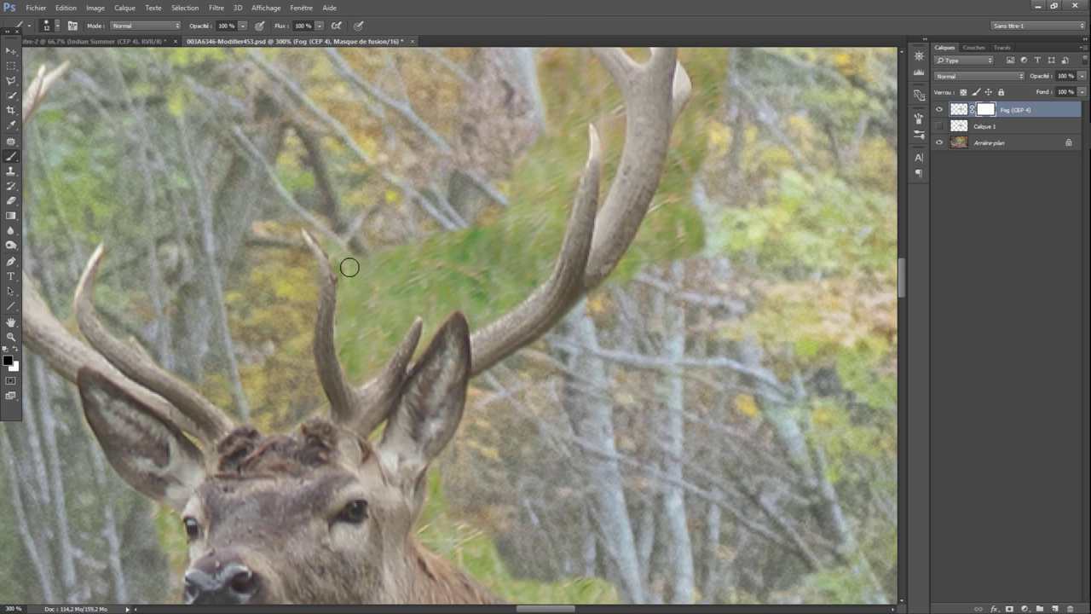
- Clear the fog down the antler, between both antlers, and around the upper right antler
left_click_drag(342, 260, 355, 370)
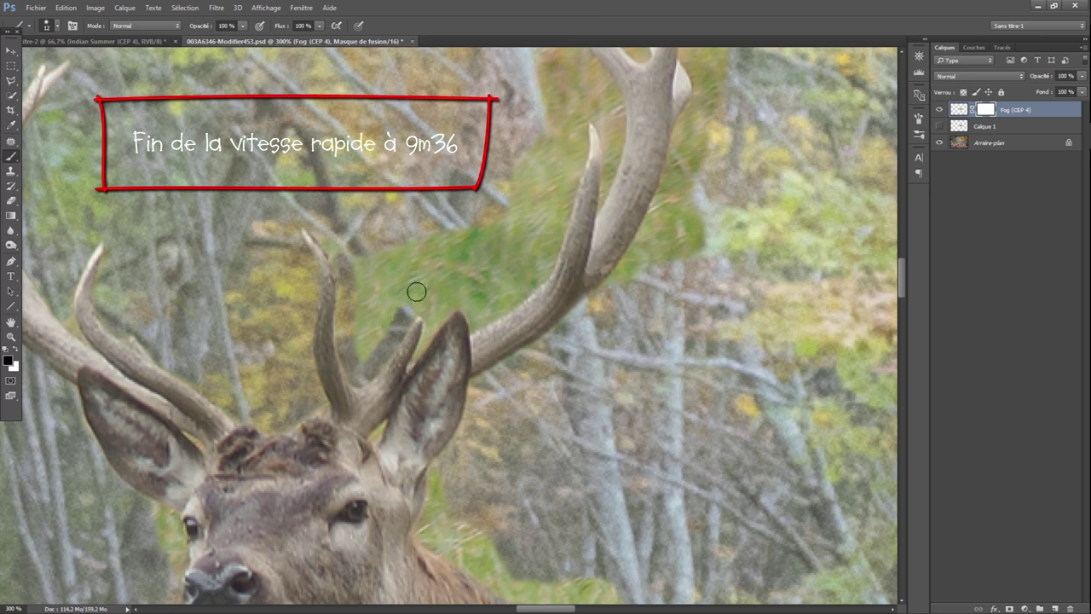
mouse_move(380, 285)
left_mouse_down()
mouse_move(400, 260)
mouse_move(424, 294)
mouse_move(477, 314)
mouse_move(548, 267)
mouse_move(577, 146)
mouse_move(521, 256)
mouse_move(491, 282)
mouse_move(477, 263)
left_mouse_up()
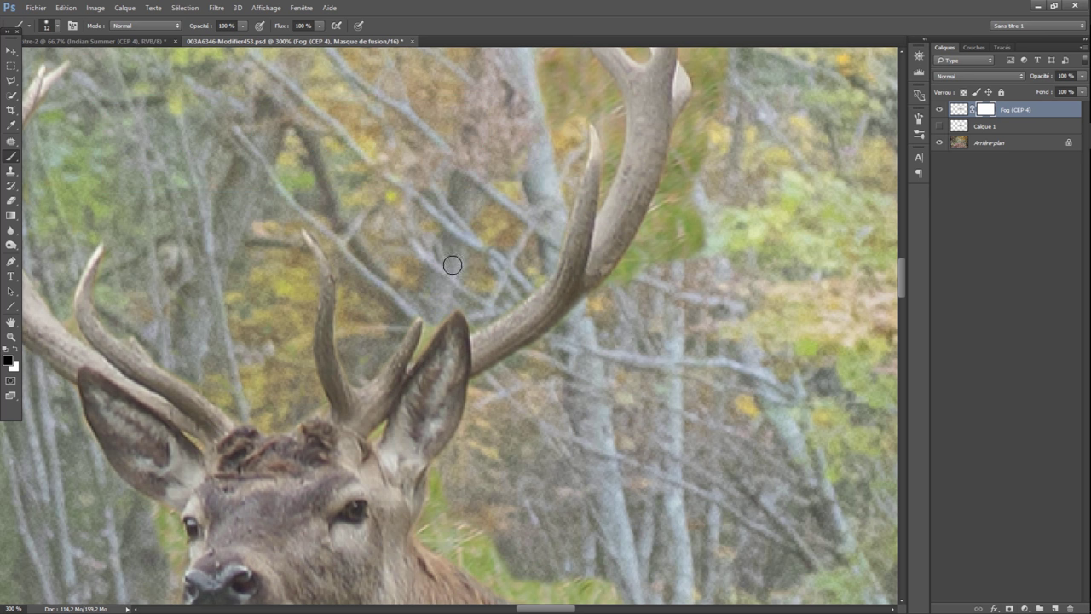
mouse_move(667, 194)
left_mouse_down()
mouse_move(624, 265)
mouse_move(707, 146)
mouse_move(738, 263)
left_mouse_up()
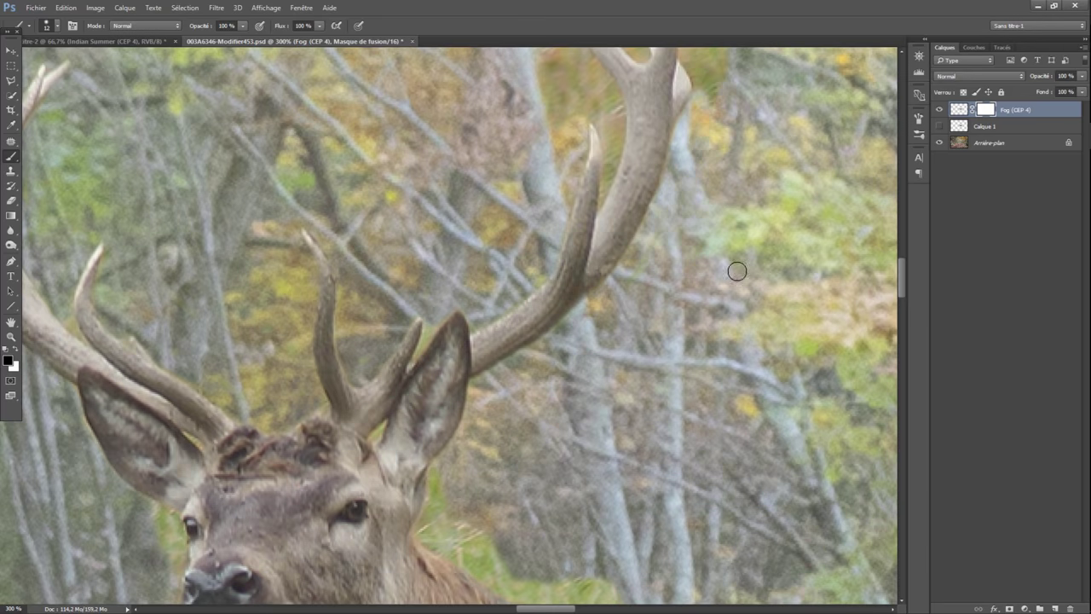
scroll(738, 263, "up", 3)
mouse_move(713, 351)
left_mouse_down()
mouse_move(690, 307)
mouse_move(690, 273)
mouse_move(642, 261)
mouse_move(604, 276)
mouse_move(584, 329)
mouse_move(604, 366)
mouse_move(536, 312)
mouse_move(605, 289)
left_mouse_up()
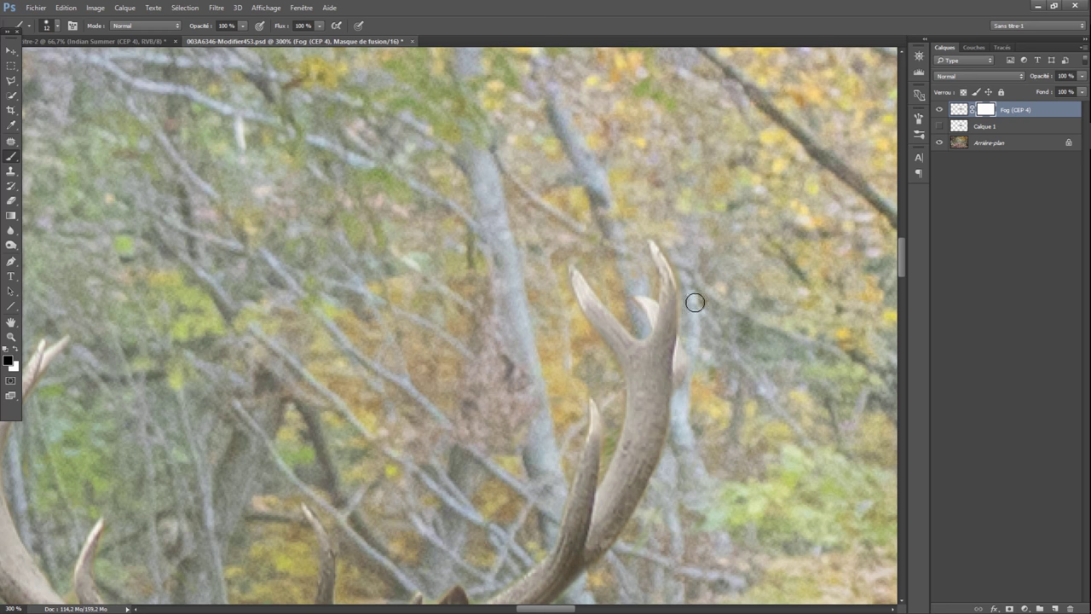
left_click_drag(901, 266, 902, 309)
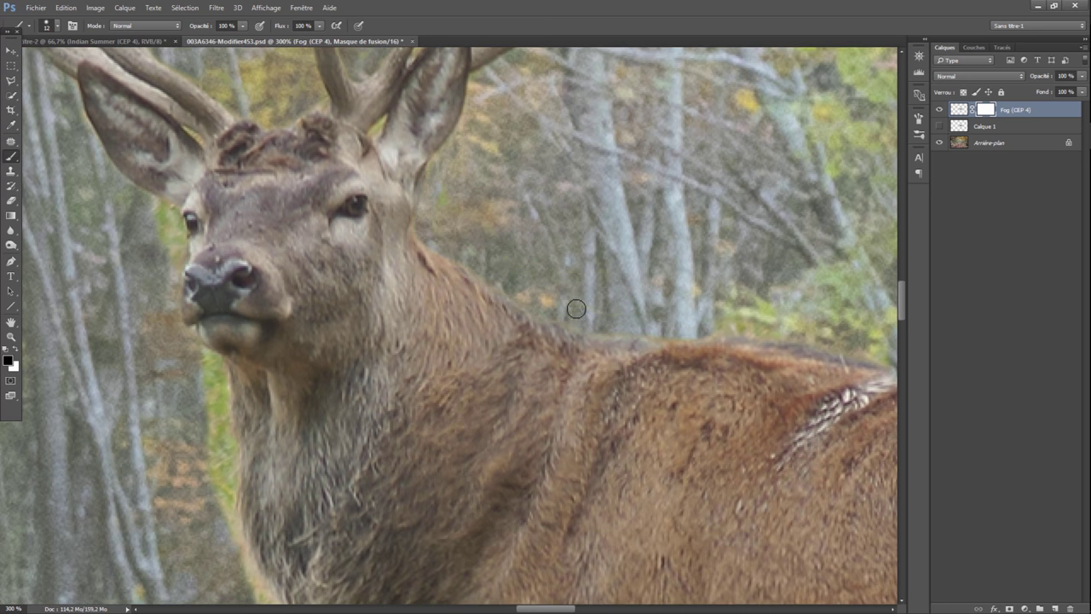
left_click_drag(556, 608, 595, 609)
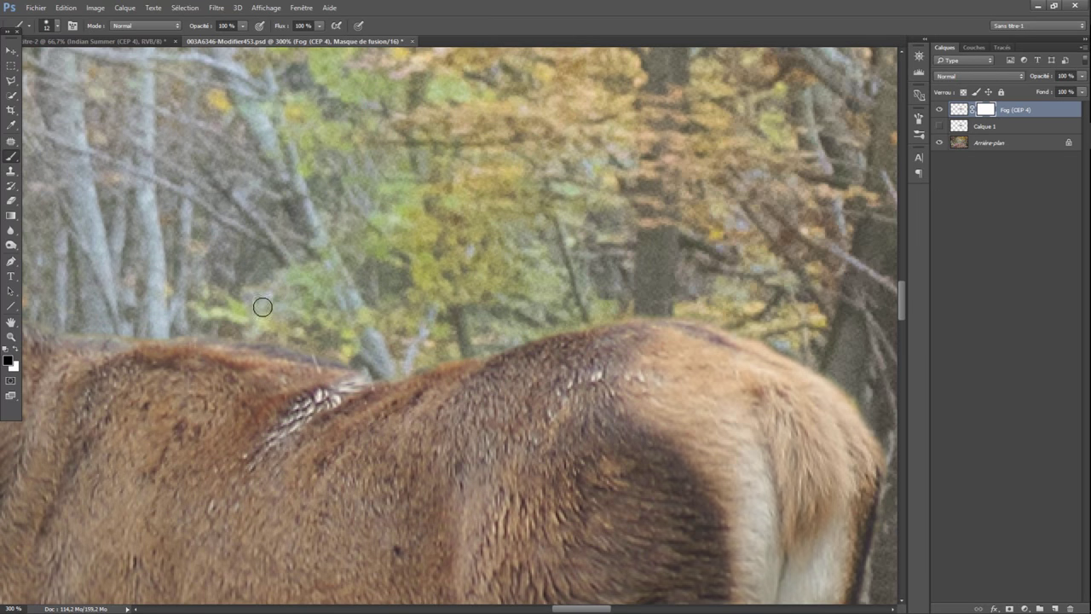
scroll(858, 400, "down", 5)
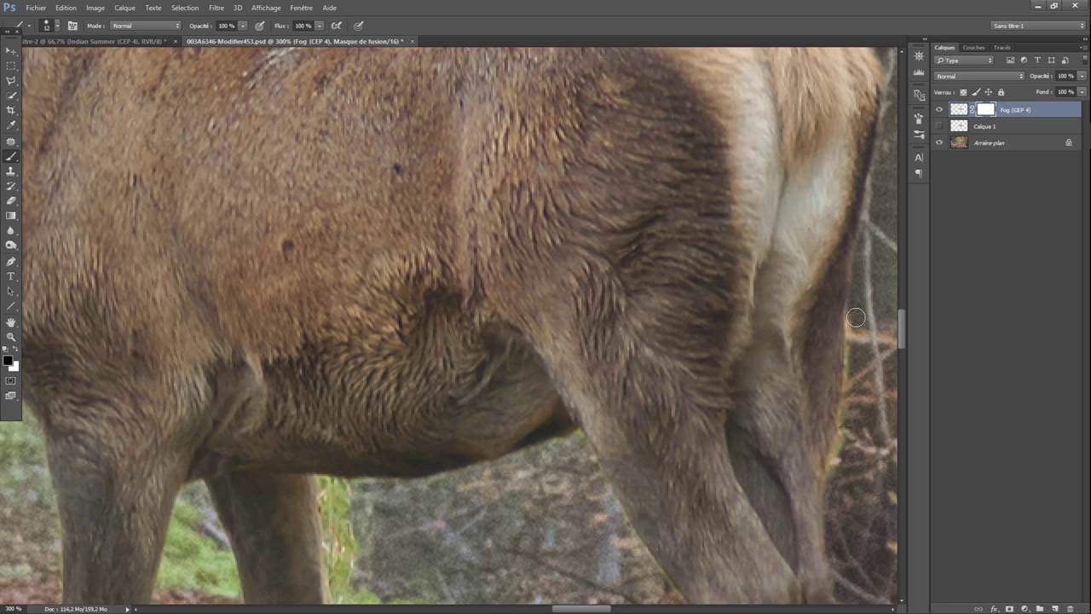
scroll(843, 460, "down", 6)
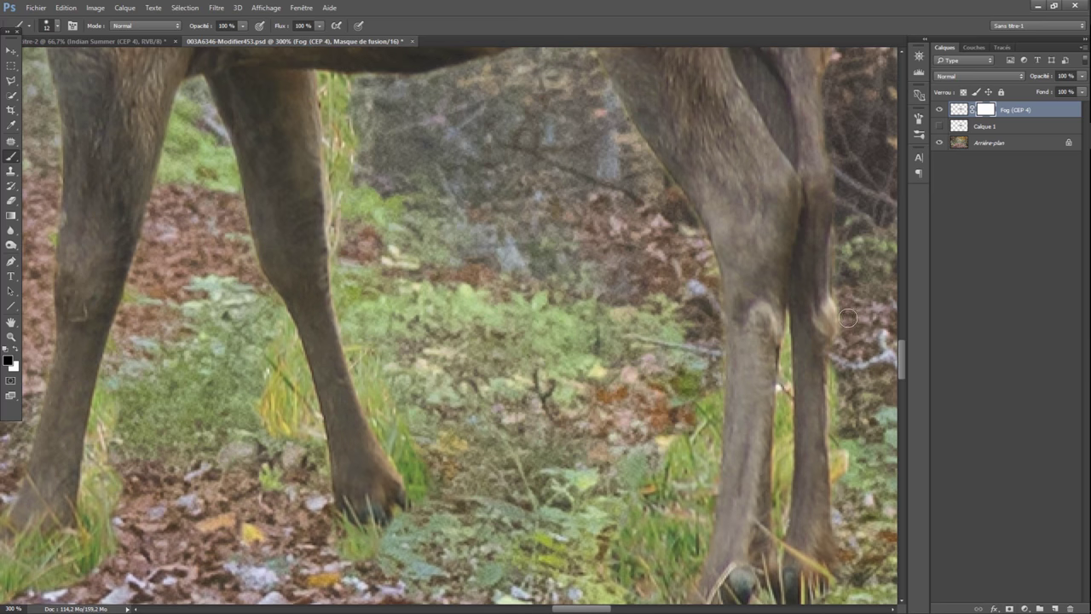
left_click_drag(691, 443, 644, 562)
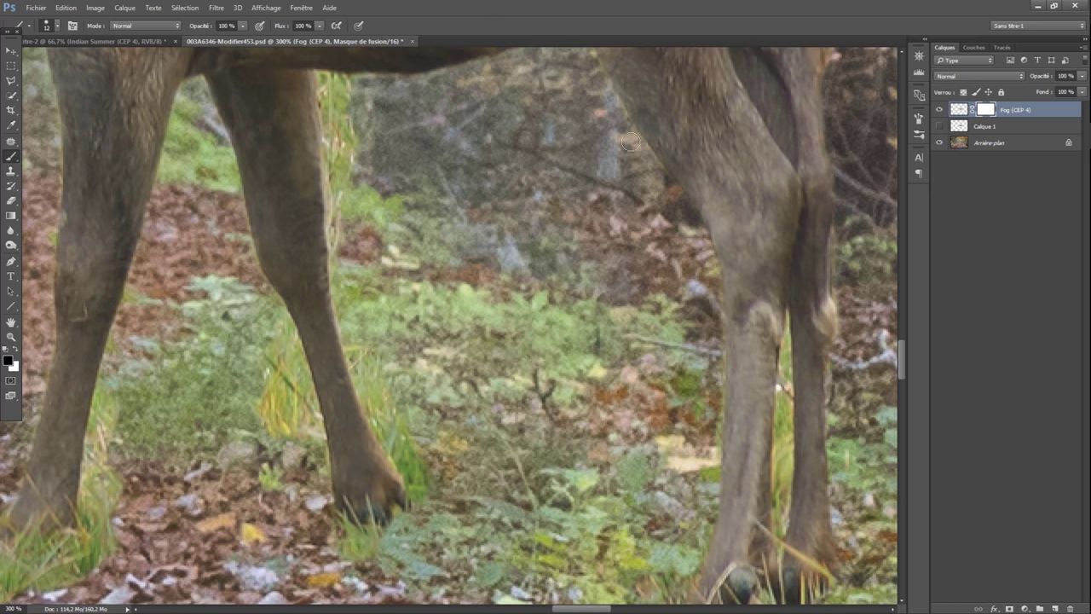
scroll(627, 144, "up", 2)
mouse_move(334, 291)
left_mouse_down()
mouse_move(338, 401)
mouse_move(336, 281)
mouse_move(338, 390)
left_mouse_up()
left_click_drag(121, 503, 63, 457)
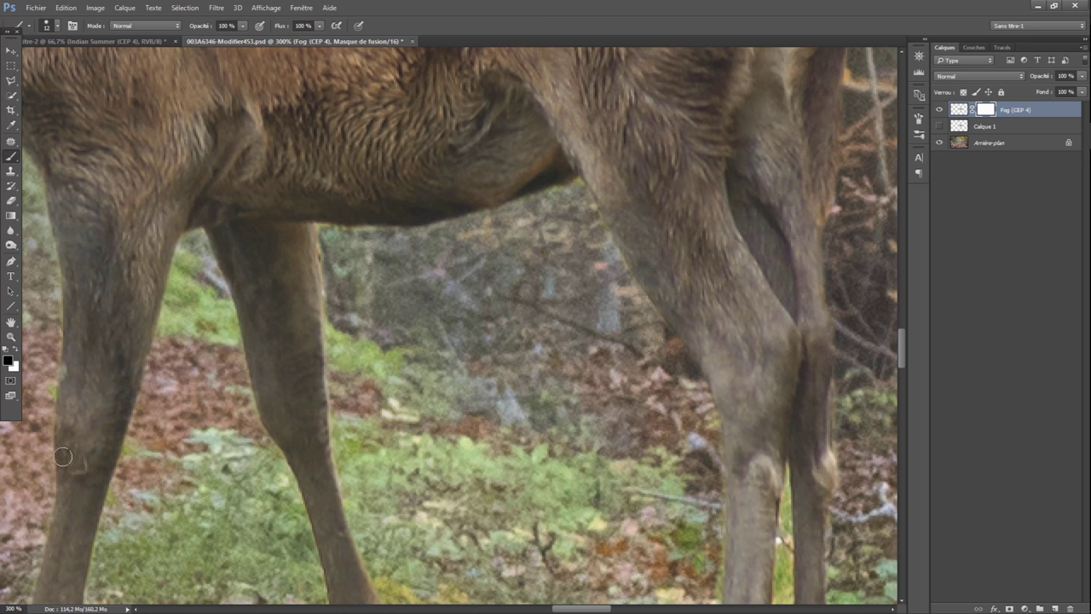
scroll(810, 396, "down", 3)
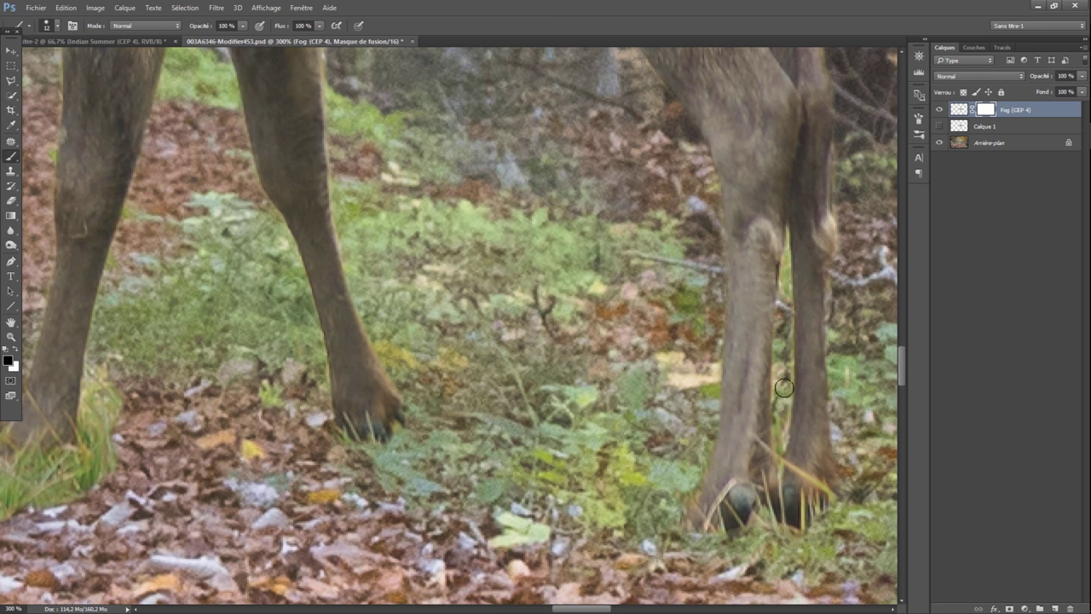
scroll(511, 477, "left", 5)
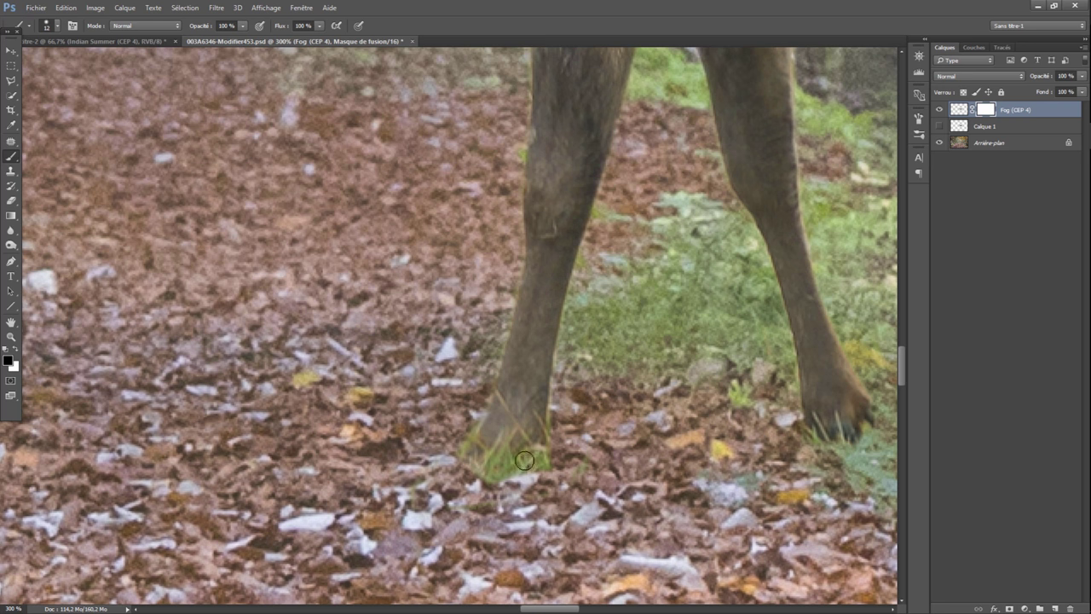
mouse_move(545, 460)
left_mouse_down()
mouse_move(502, 467)
mouse_move(469, 452)
mouse_move(549, 430)
left_mouse_up()
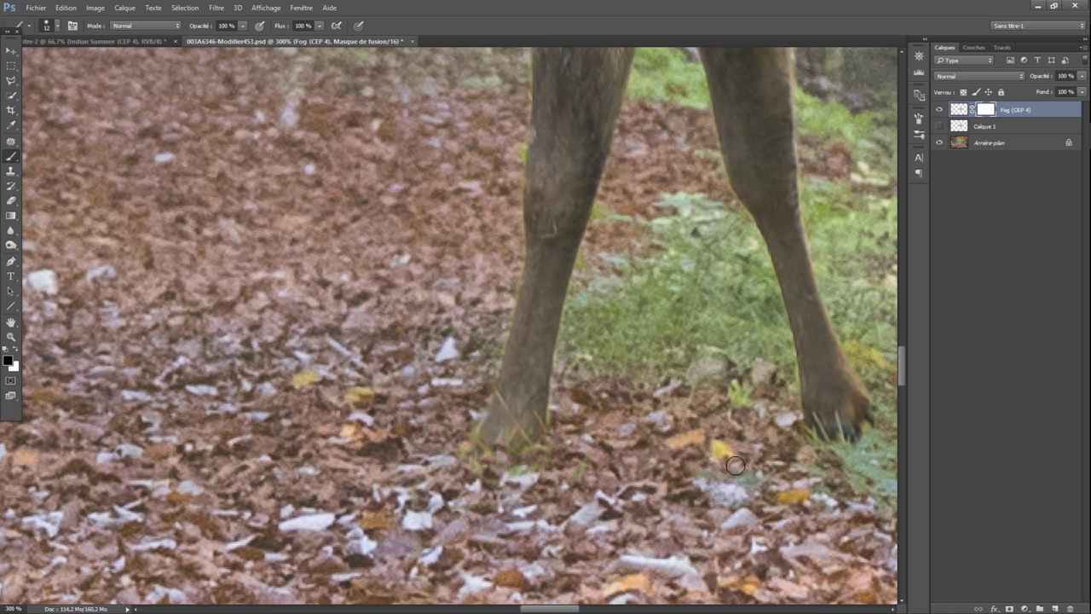
left_click_drag(901, 381, 896, 317)
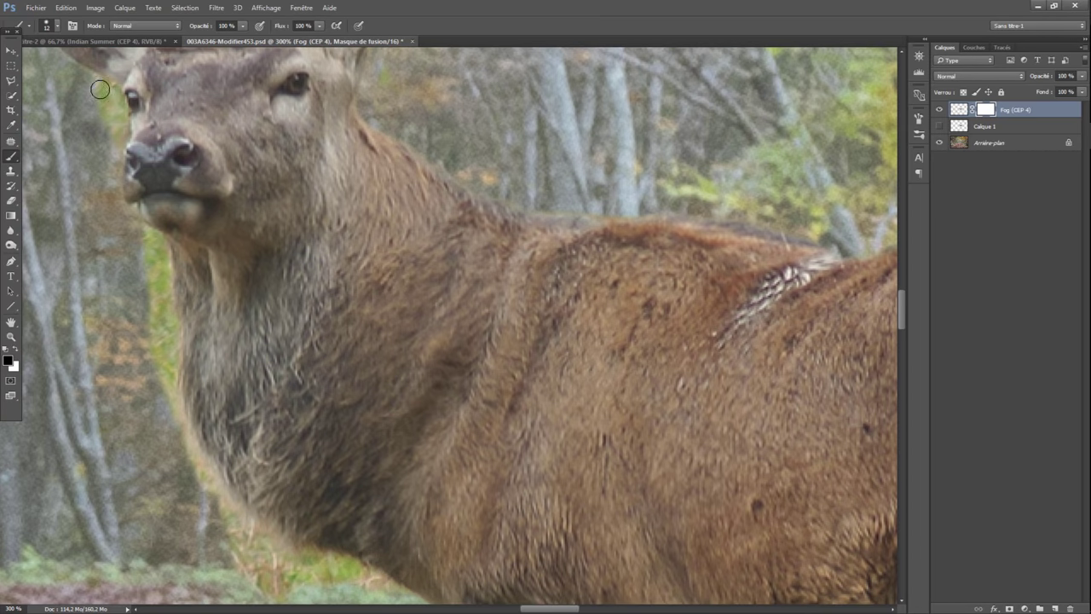
mouse_move(99, 89)
left_mouse_down()
mouse_move(109, 119)
mouse_move(98, 139)
mouse_move(156, 250)
mouse_move(168, 352)
mouse_move(150, 272)
left_mouse_up()
left_click_drag(899, 321, 898, 340)
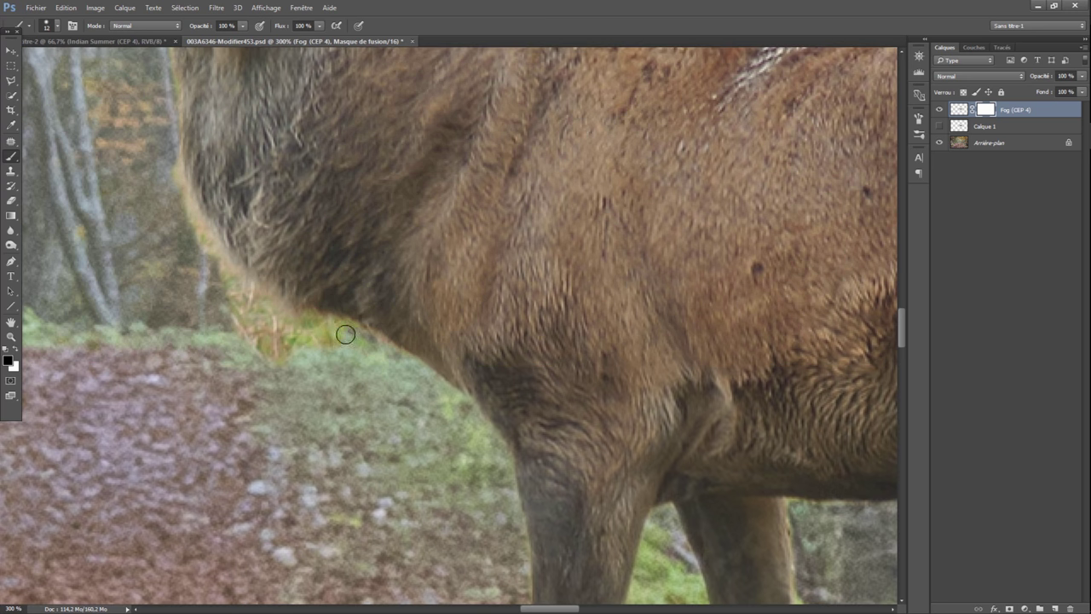
mouse_move(278, 337)
left_mouse_down()
mouse_move(236, 314)
mouse_move(196, 251)
mouse_move(241, 334)
left_mouse_up()
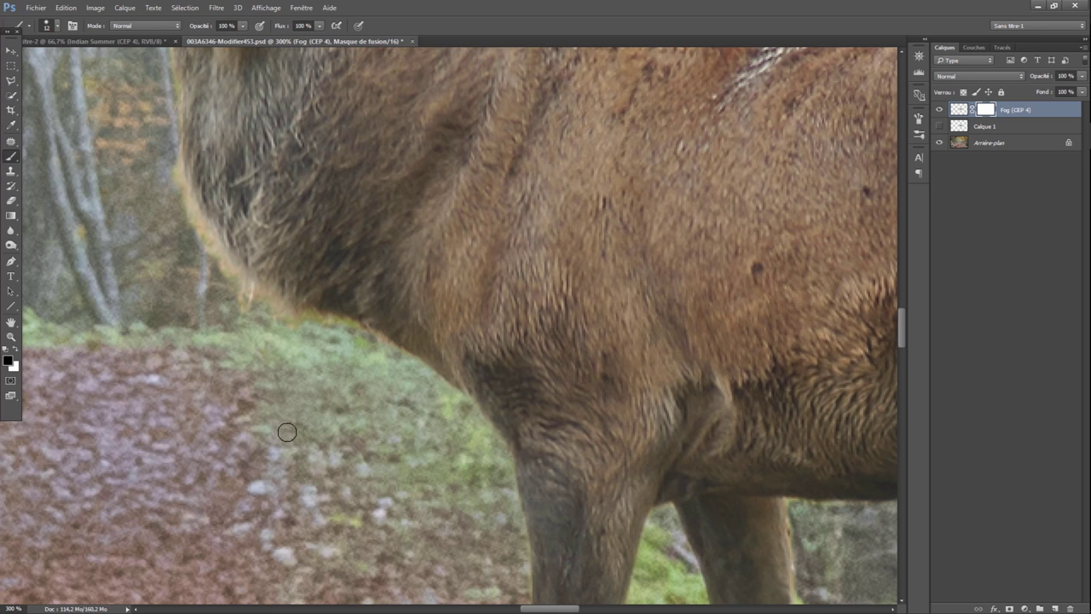
scroll(183, 285, "up", 3)
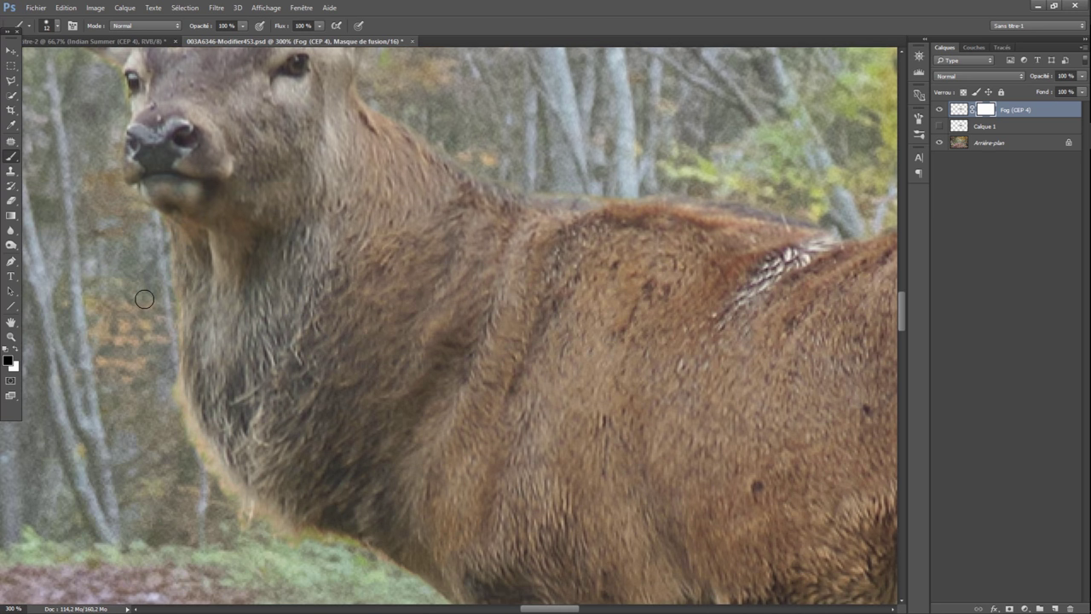
- Zoom out to 25%, then zoom to 200% on the stag's neck and chest
key("ctrl+minus")
key("ctrl+minus")
key("ctrl+minus")
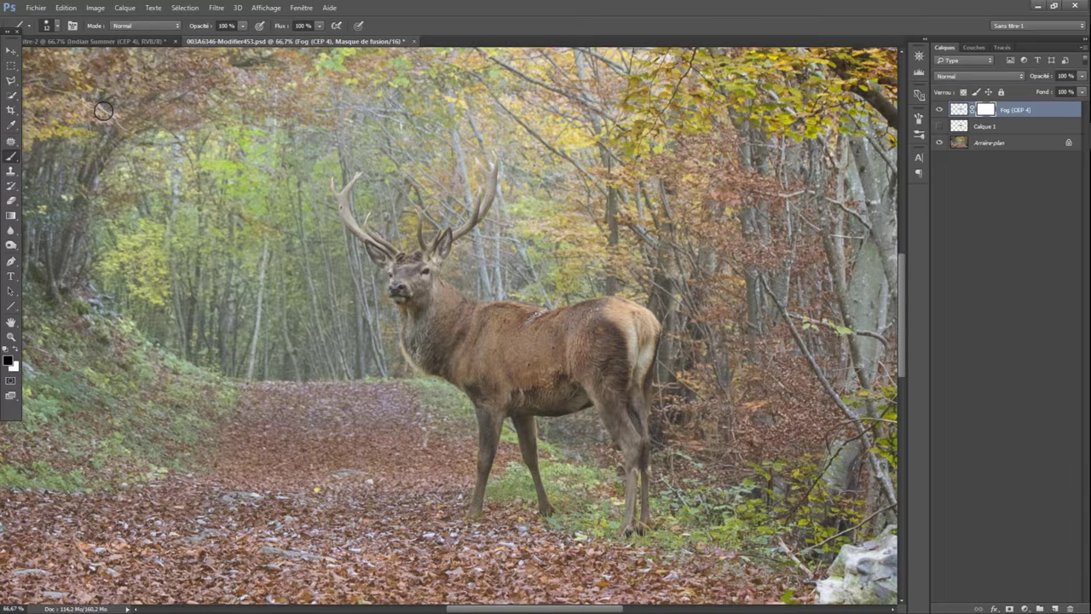
key("ctrl+minus")
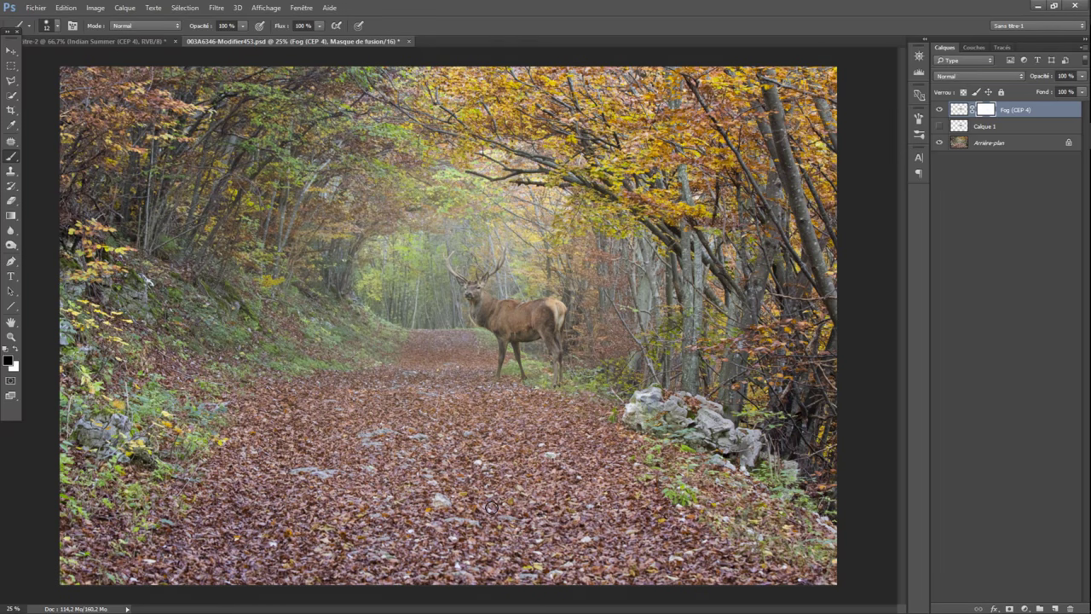
key("ctrl+plus")
key("ctrl+plus")
key("ctrl+plus")
key("ctrl+plus")
key("ctrl+plus")
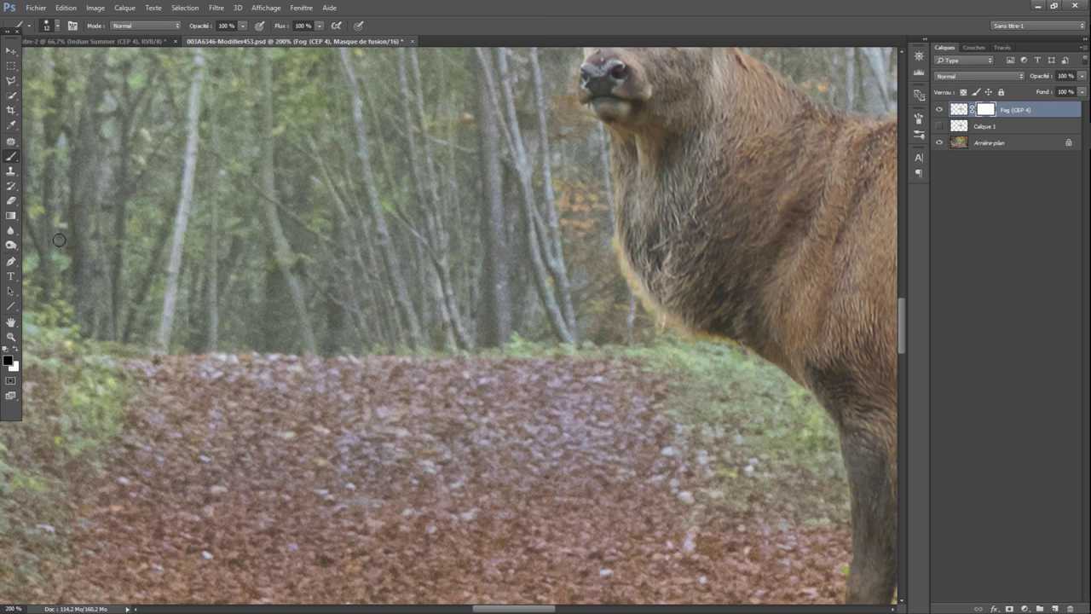
left_click(10, 249)
- Switch to the Burn tool and darken the yellow halo along the Fog layer's neck edge
right_click(9, 249)
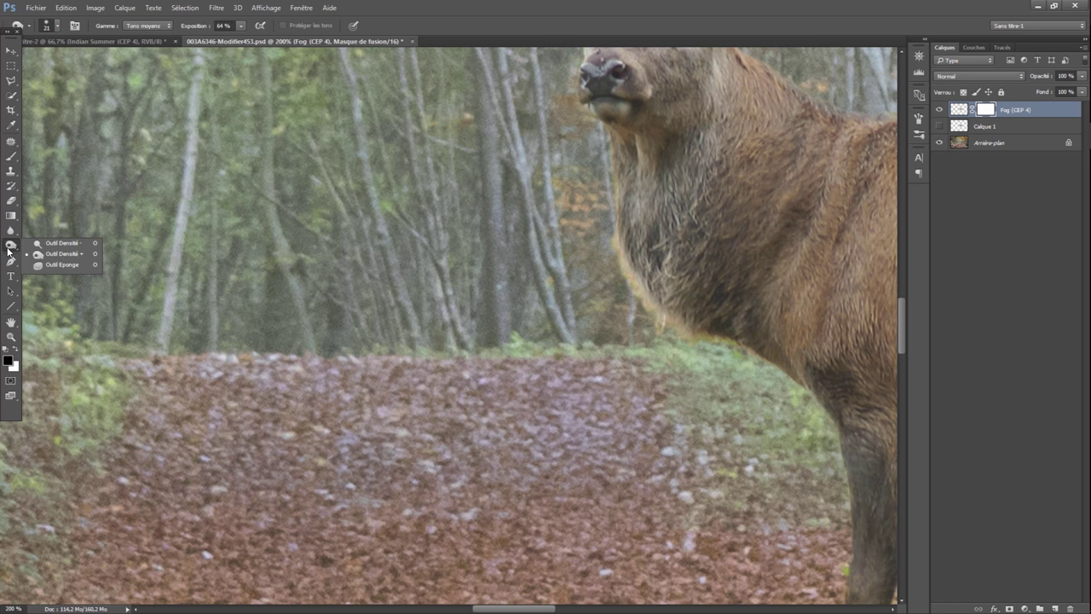
left_click(50, 255)
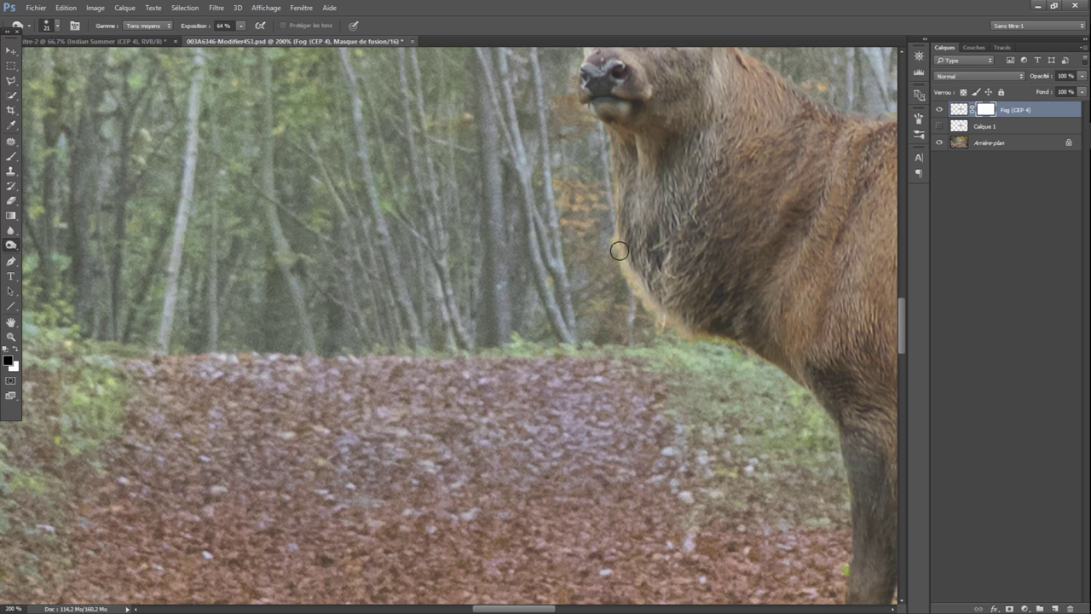
left_click(951, 111)
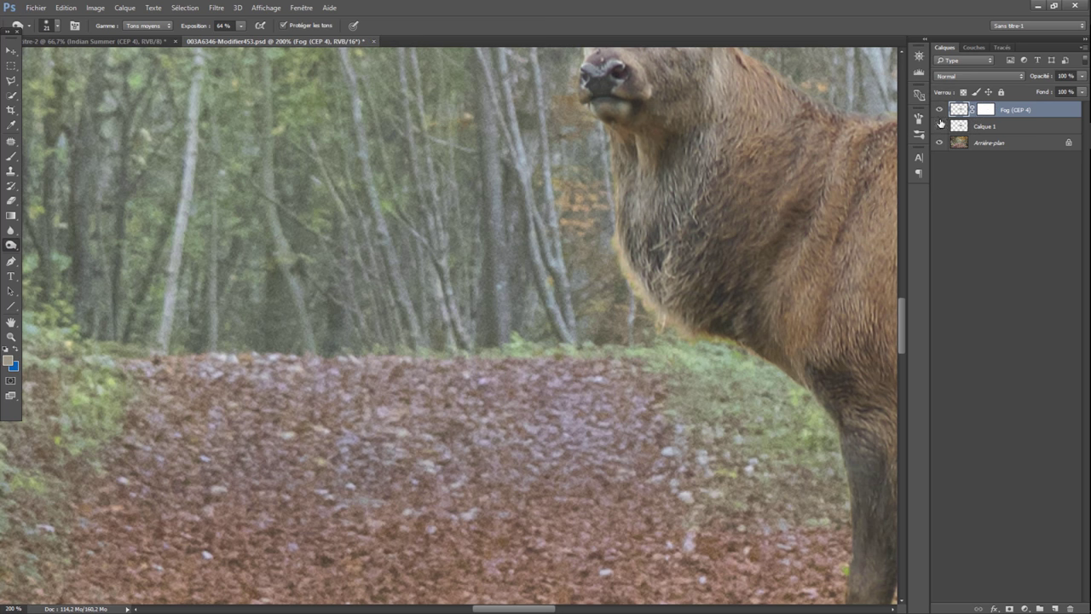
mouse_move(614, 253)
left_mouse_down()
mouse_move(676, 323)
mouse_move(713, 335)
left_mouse_up()
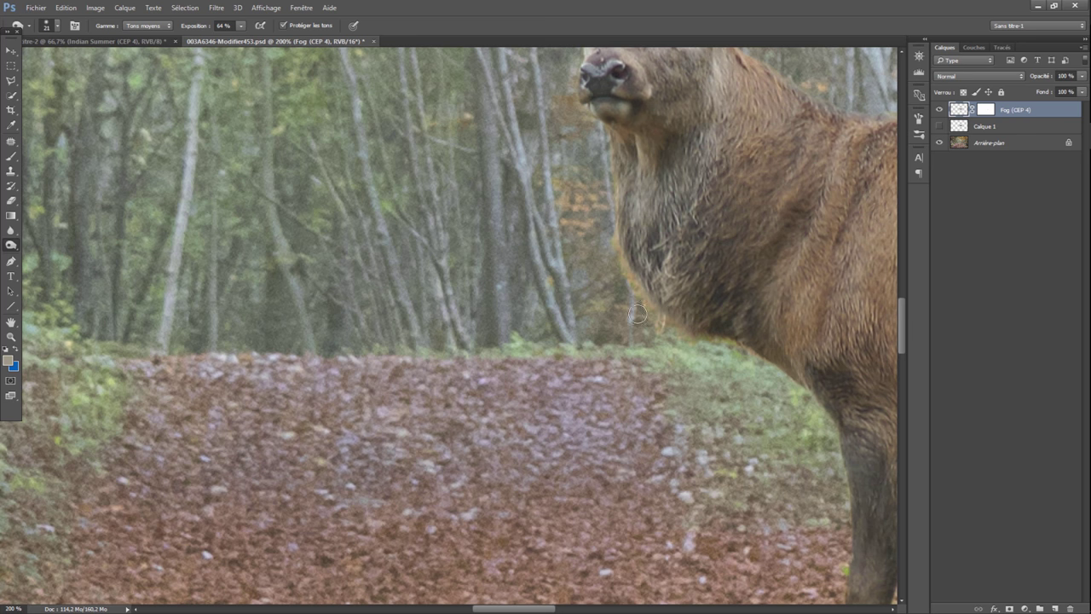
mouse_move(624, 260)
left_mouse_down()
mouse_move(665, 331)
mouse_move(704, 344)
mouse_move(645, 341)
mouse_move(620, 273)
left_mouse_up()
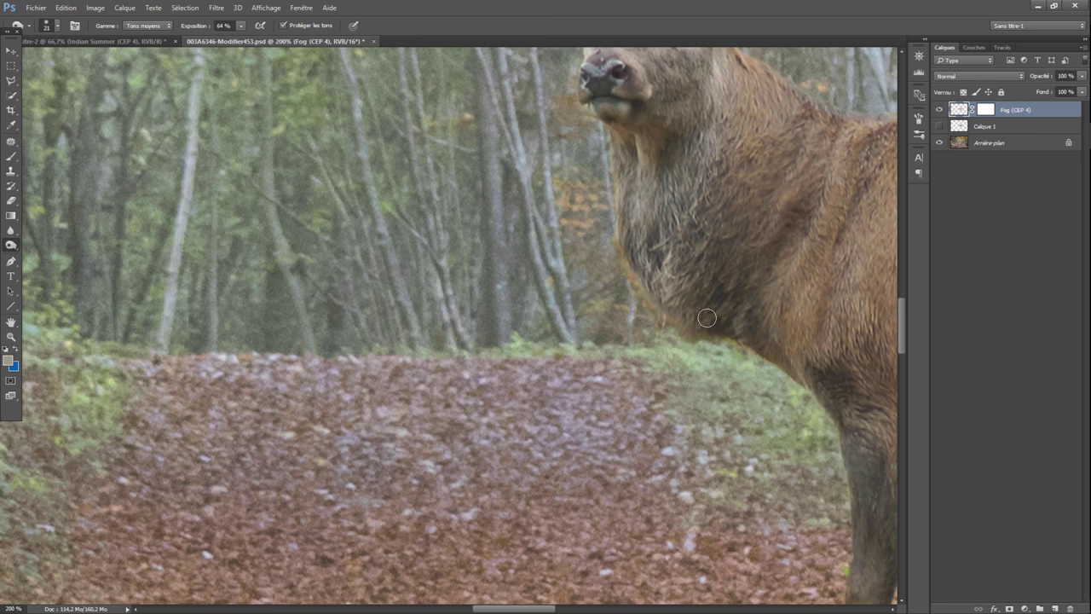
left_click_drag(533, 608, 558, 608)
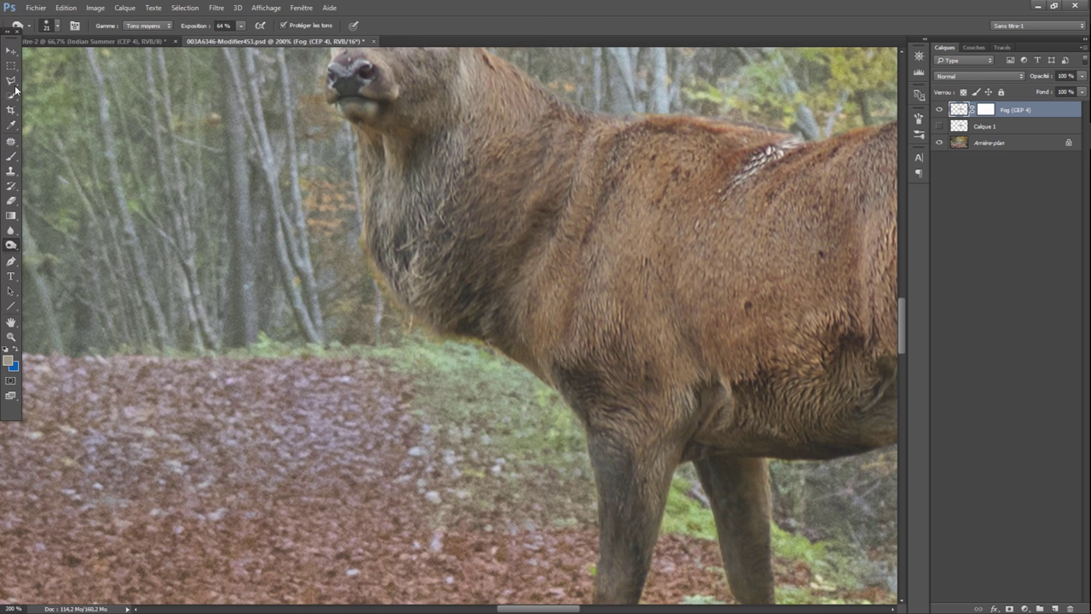
- Undo the last stroke, set Exposure to 39%, and gently darken the lower neck again
left_click(62, 8)
left_click(85, 42)
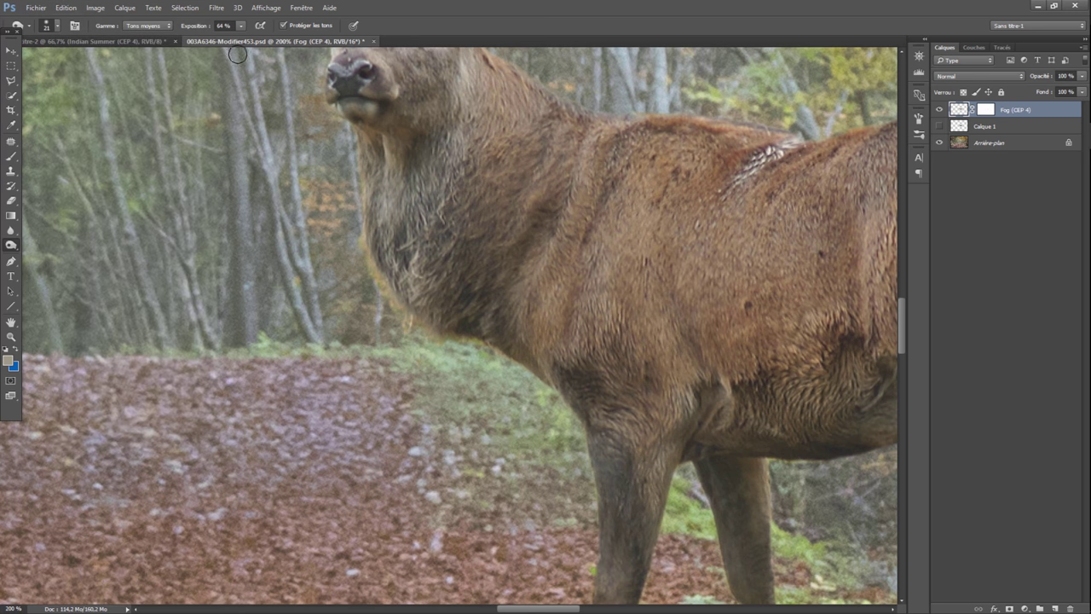
mouse_move(241, 26)
left_mouse_down()
mouse_move(241, 39)
mouse_move(215, 47)
left_mouse_up()
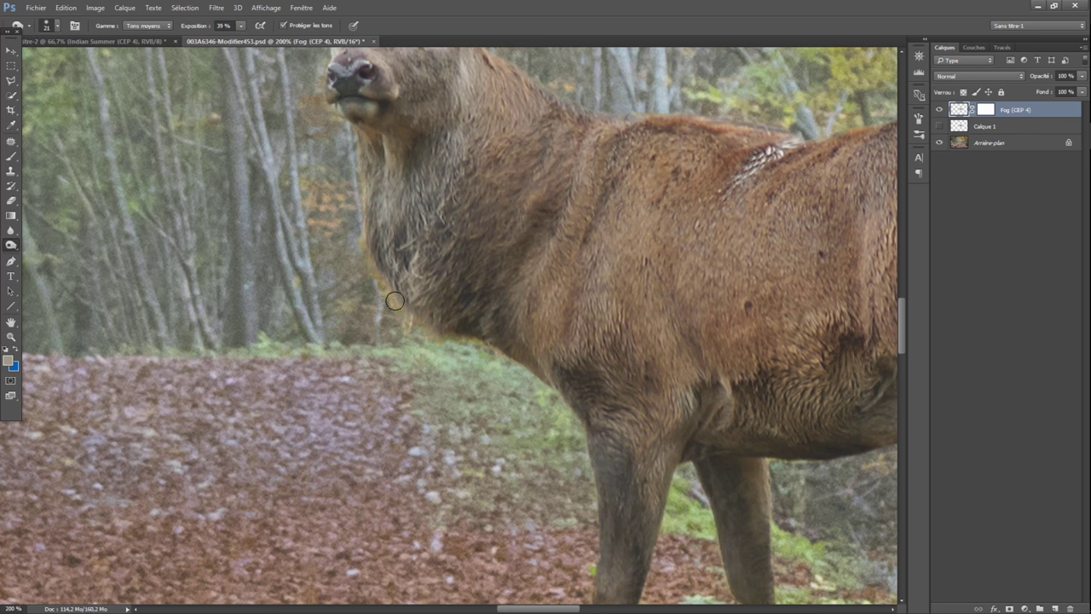
mouse_move(395, 300)
left_mouse_down()
mouse_move(426, 338)
mouse_move(475, 348)
mouse_move(418, 341)
mouse_move(370, 285)
mouse_move(359, 316)
left_mouse_up()
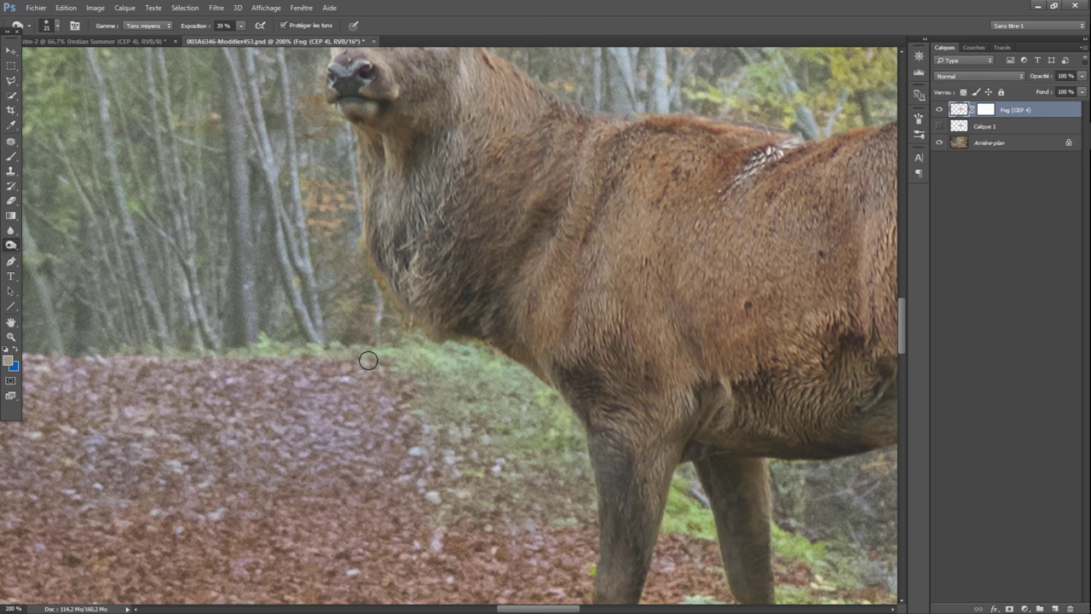
- Sample a fur colour with the Eyedropper and set the brush to 1 px at 100% hardness
scroll(368, 360, "up", 2)
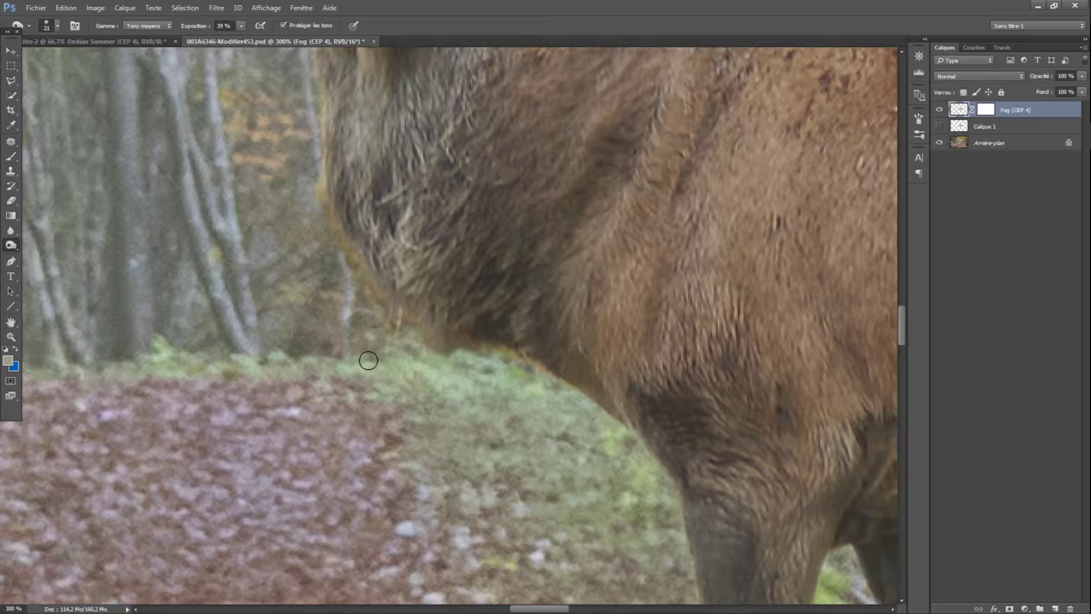
left_click(11, 125)
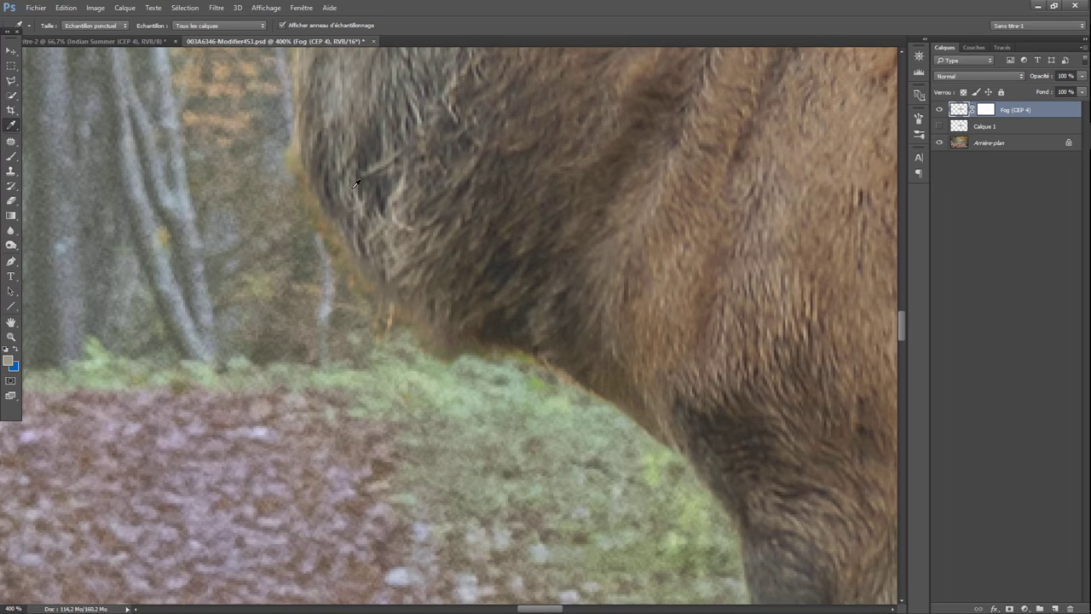
left_click(349, 190)
left_click(11, 157)
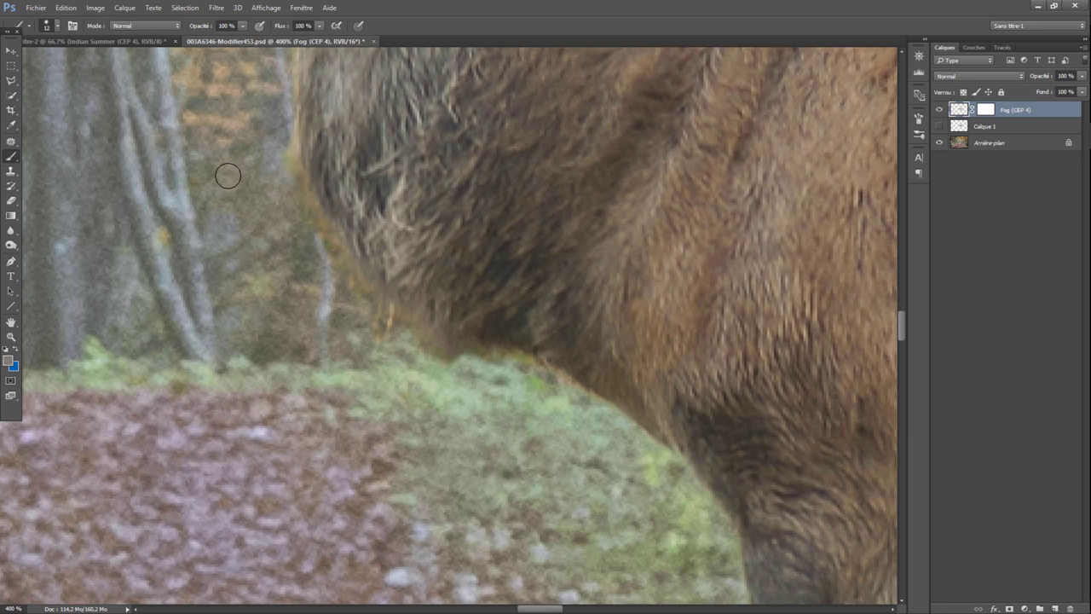
right_click(228, 174)
left_click_drag(290, 199, 373, 230)
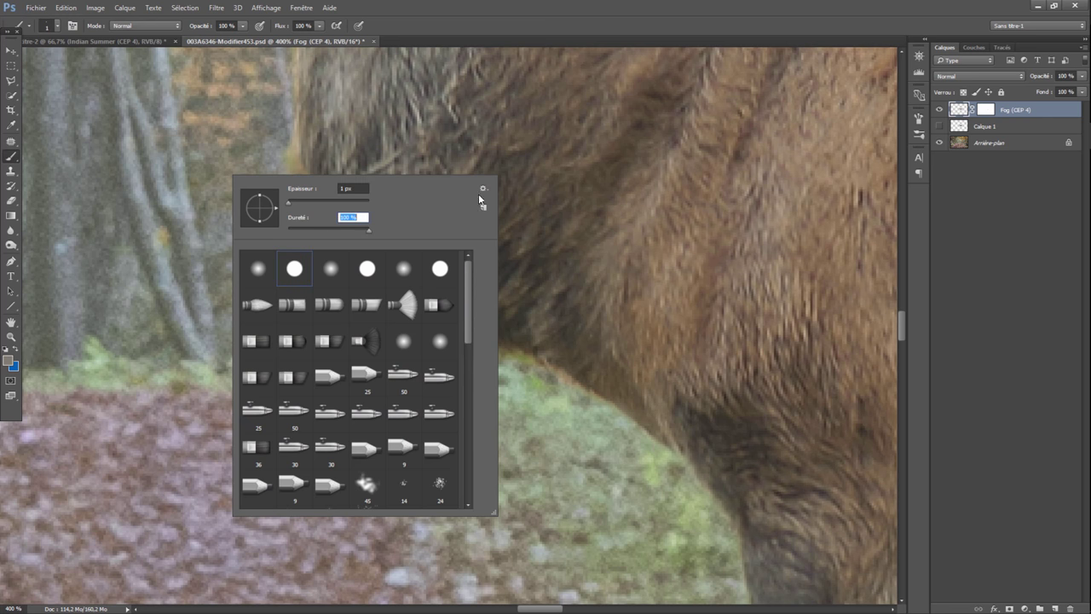
left_click(302, 149)
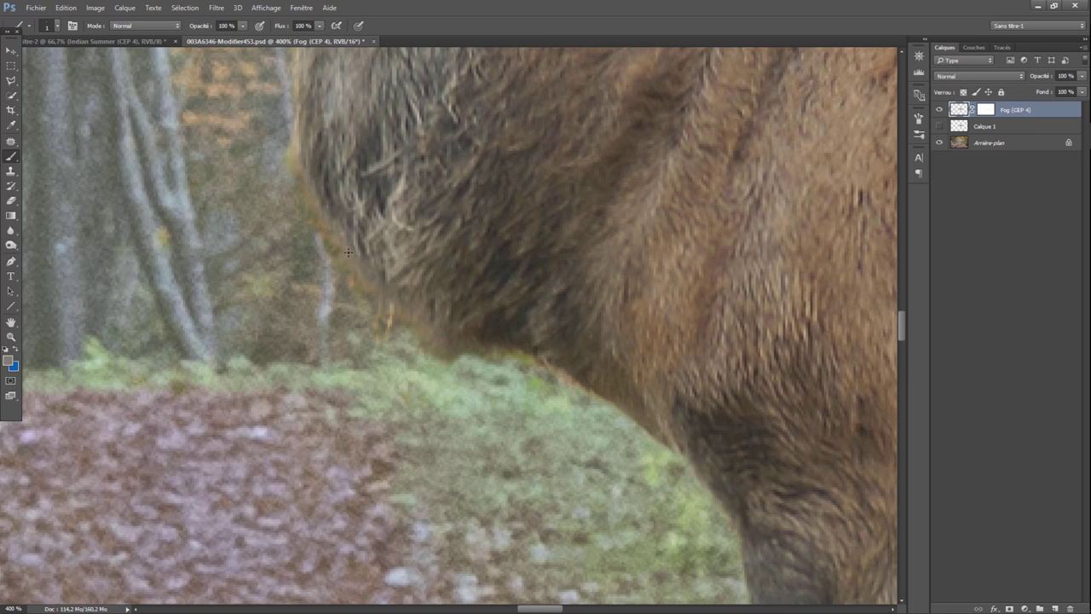
- Resample tan fur tones near the neck edge and paint fine hair strands
left_click(13, 127)
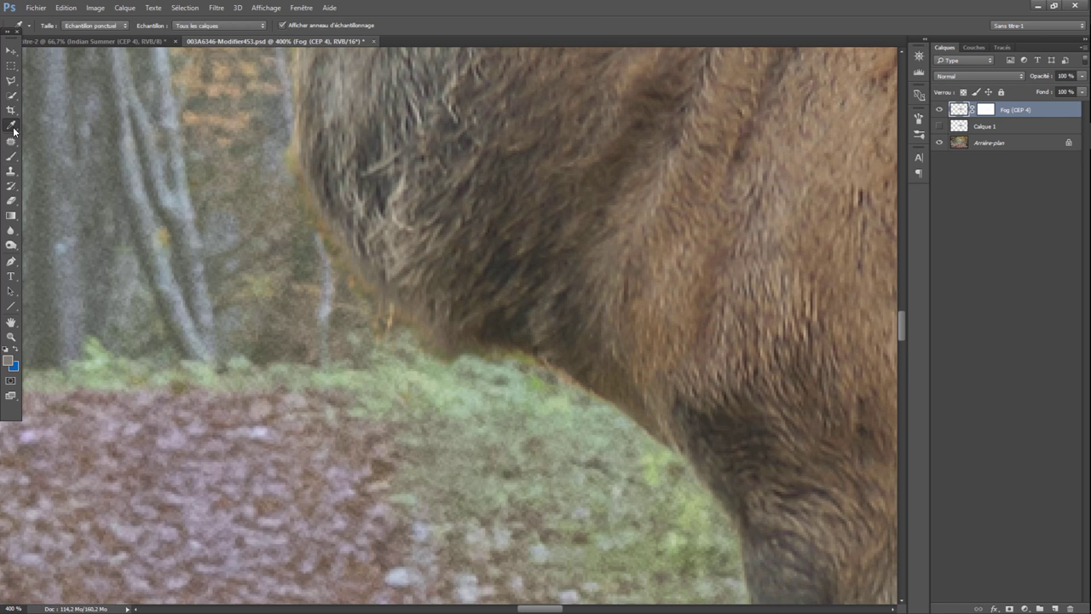
left_click(375, 194)
left_click(12, 159)
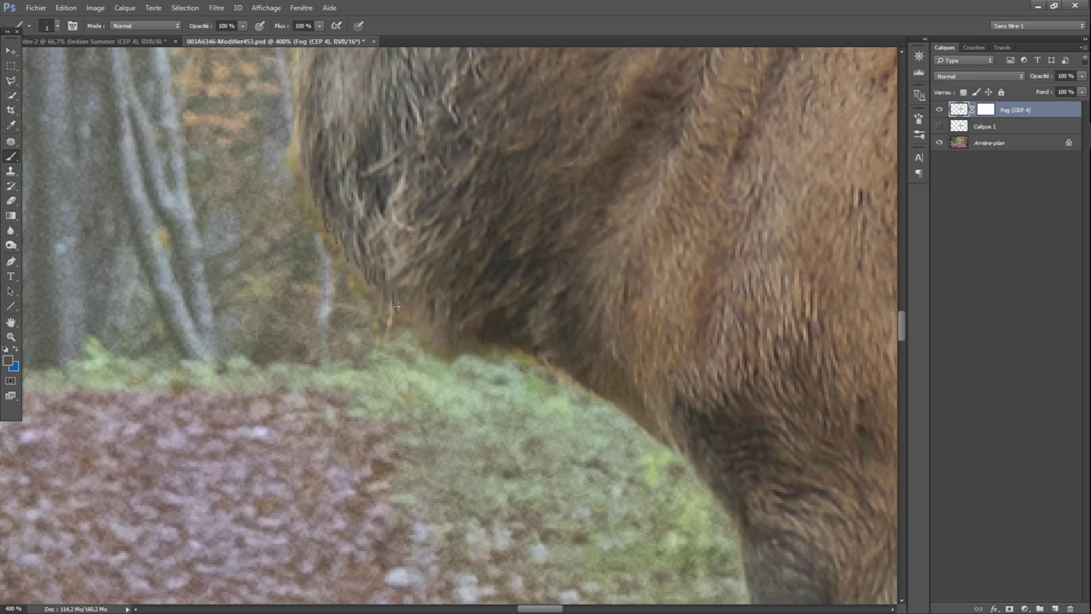
left_click(11, 125)
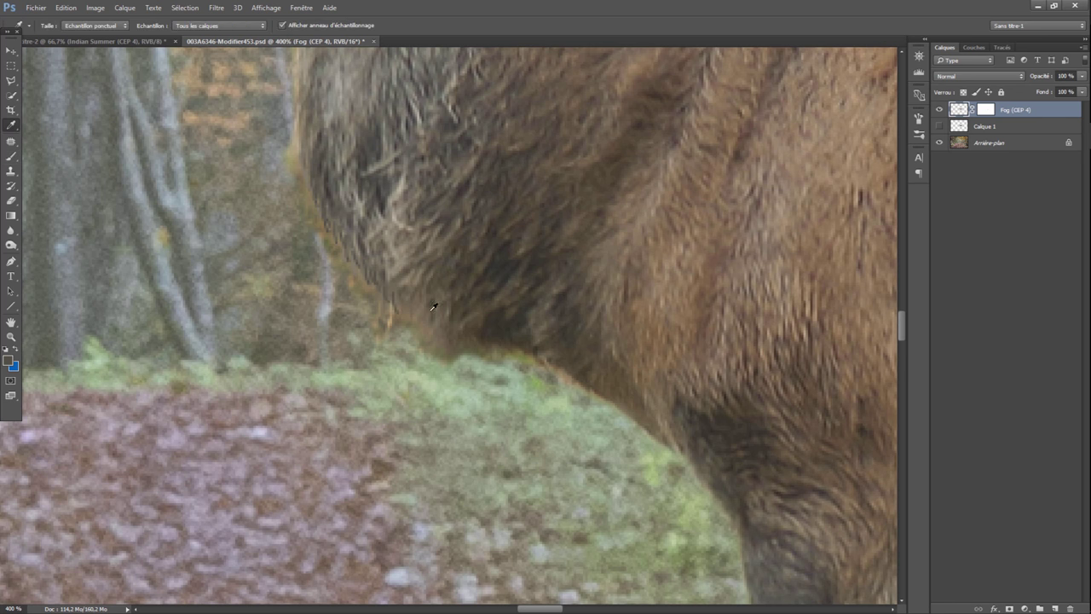
left_click(394, 245)
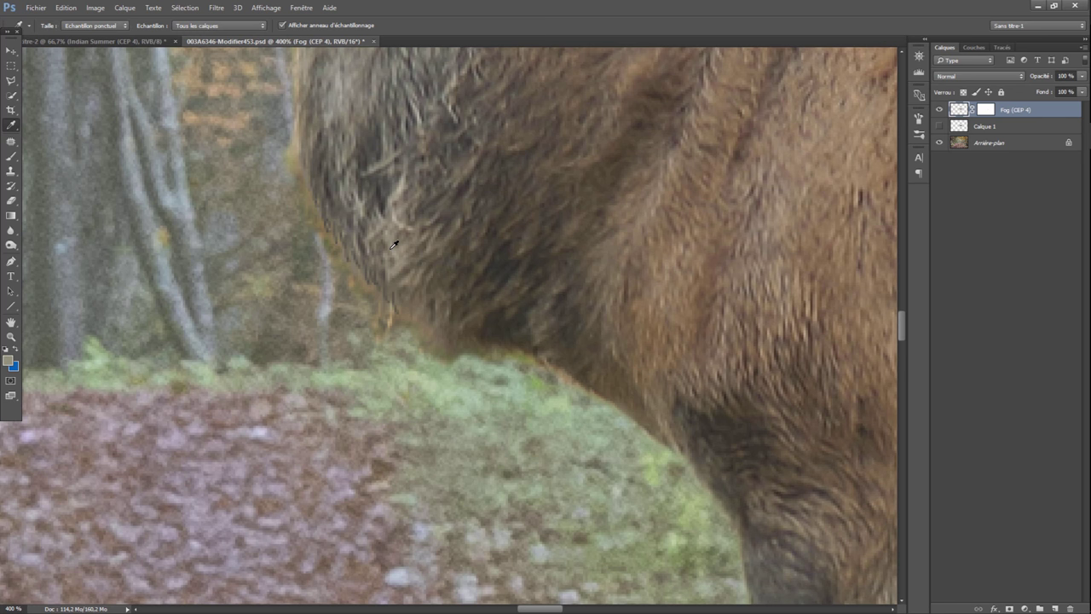
left_click(11, 158)
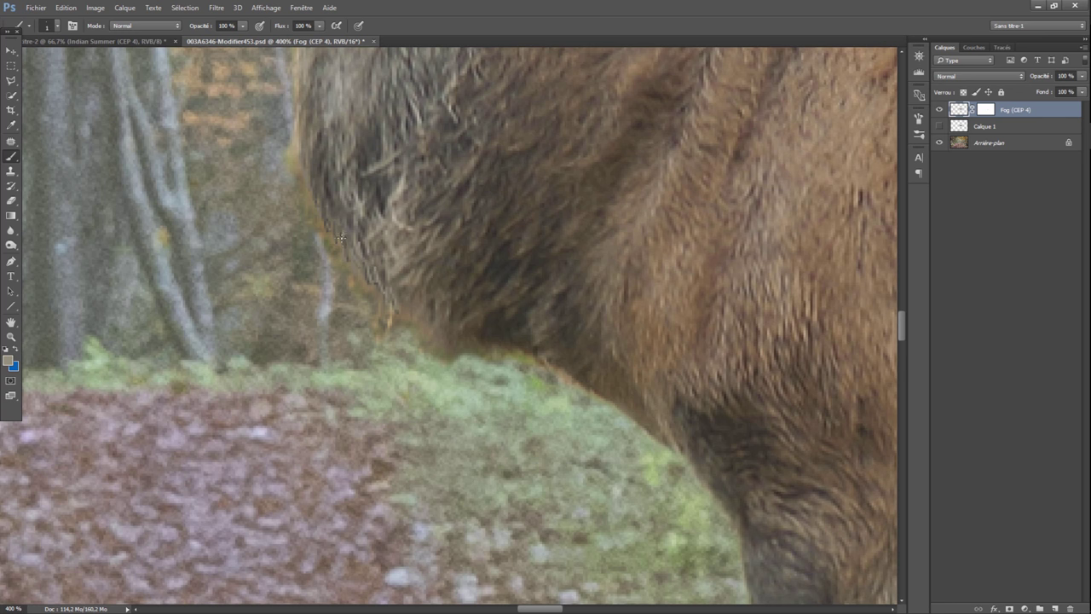
- Target the Fog mask, set the brush to 40 px, and paint over the lower neck edge
left_click(988, 107)
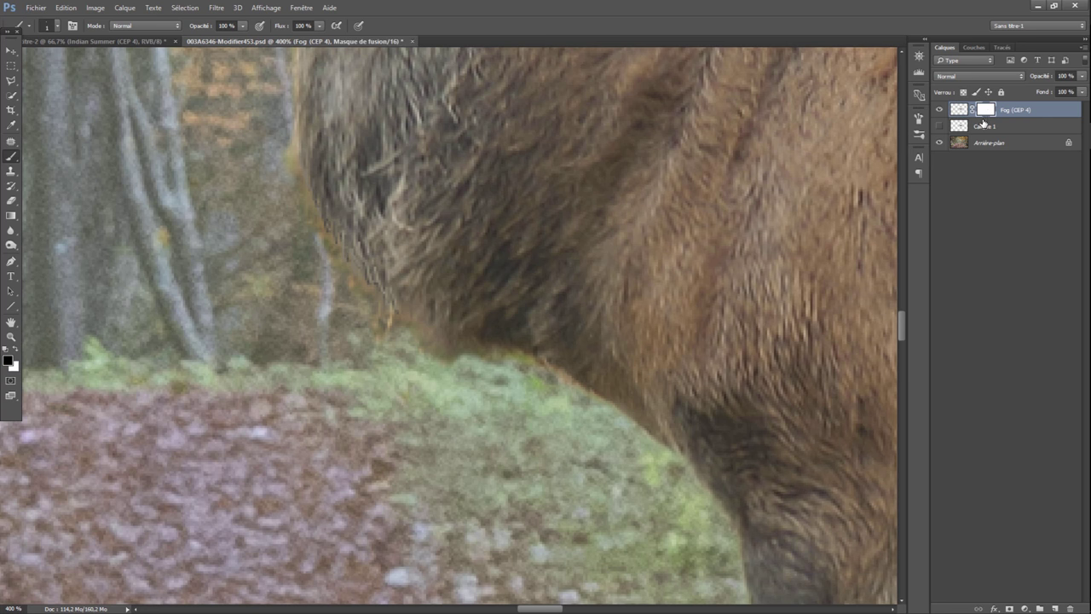
right_click(132, 163)
left_click(197, 191)
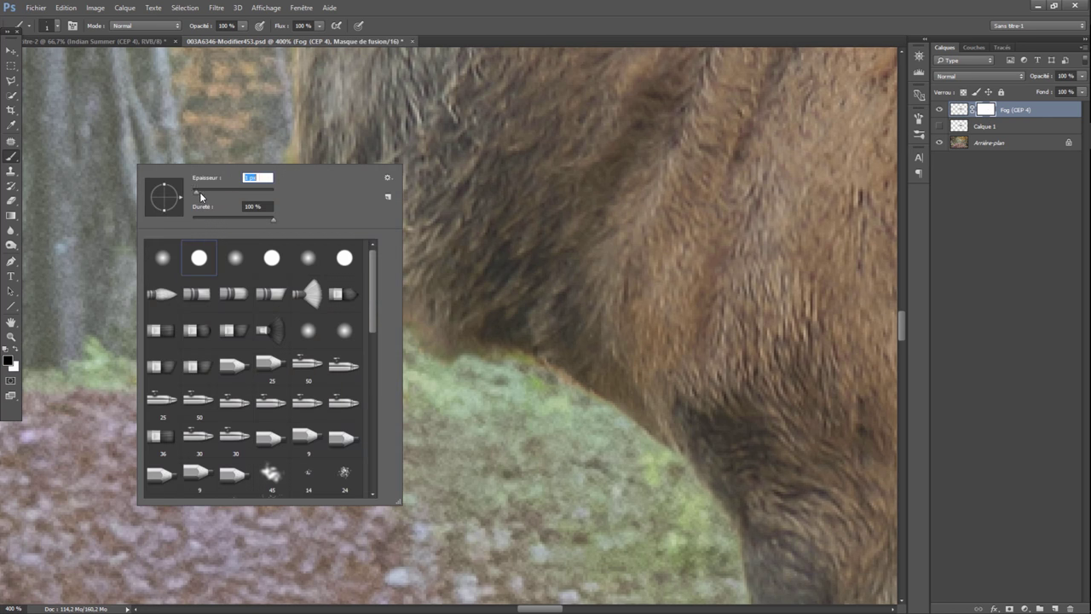
left_click_drag(209, 193, 201, 192)
left_click(252, 127)
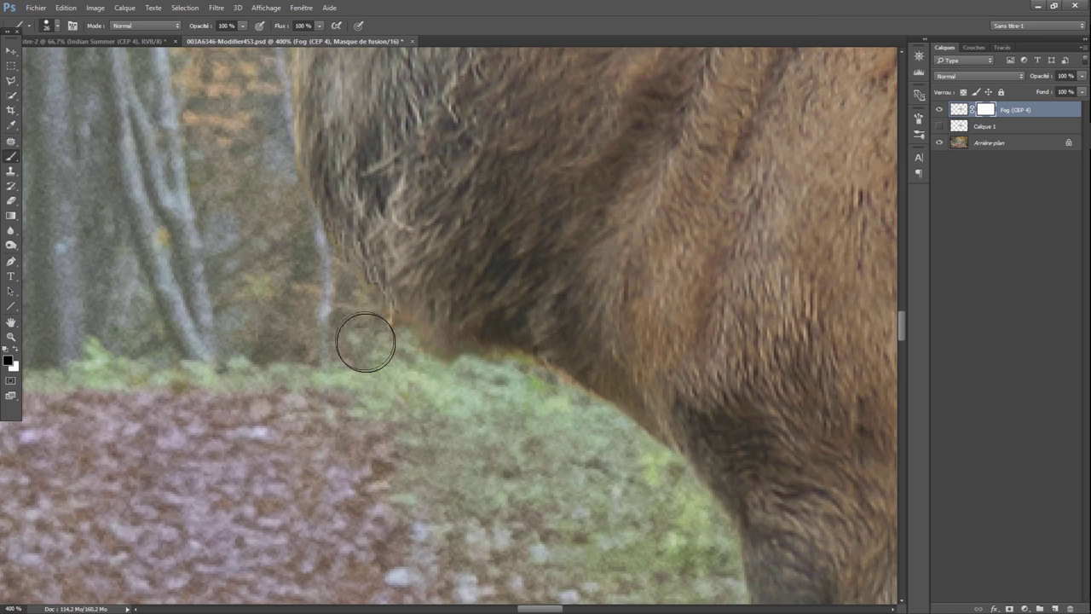
mouse_move(386, 351)
left_mouse_down()
mouse_move(522, 393)
mouse_move(479, 377)
mouse_move(509, 382)
mouse_move(487, 384)
left_mouse_up()
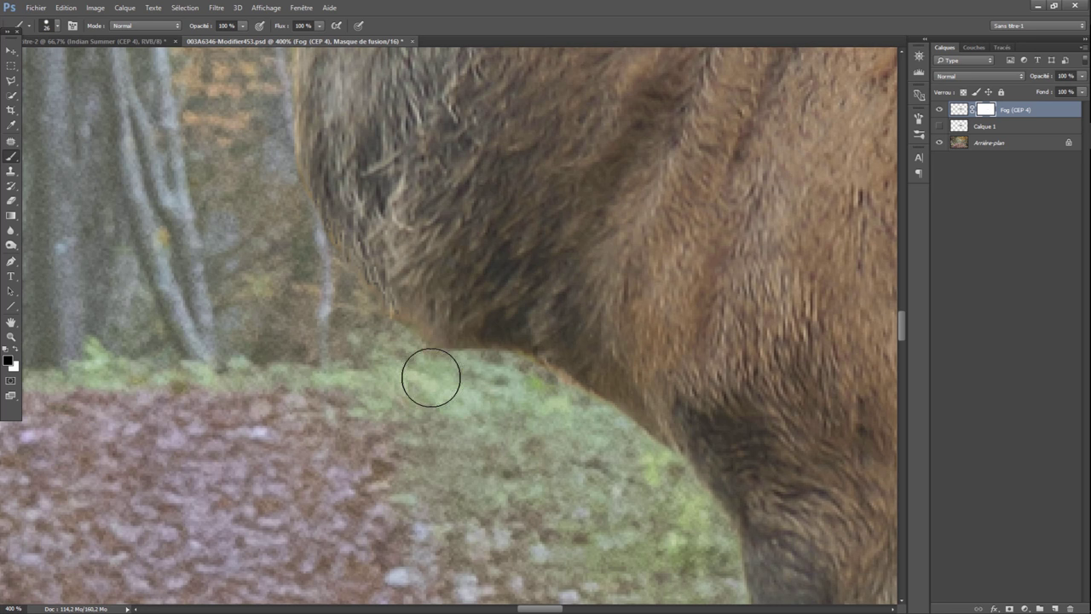
- Lower the brush hardness and refine the fog mask along the stag's neck
right_click(324, 392)
mouse_move(469, 327)
left_mouse_down()
mouse_move(415, 325)
mouse_move(516, 383)
mouse_move(349, 312)
mouse_move(294, 219)
mouse_move(274, 154)
left_mouse_up()
left_click(271, 348)
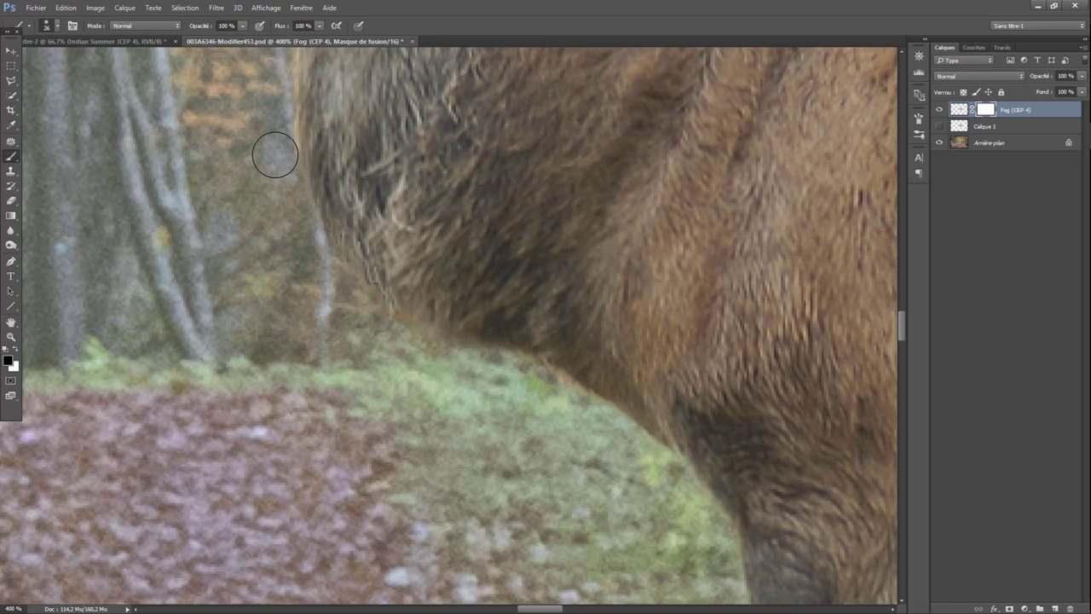
left_click_drag(377, 324, 383, 322)
- Apply Luminosité/Contraste to the Fog (CEP 4) image with Contraste 25 and raised Luminosité
key("ctrl+minus")
key("ctrl+minus")
key("ctrl+minus")
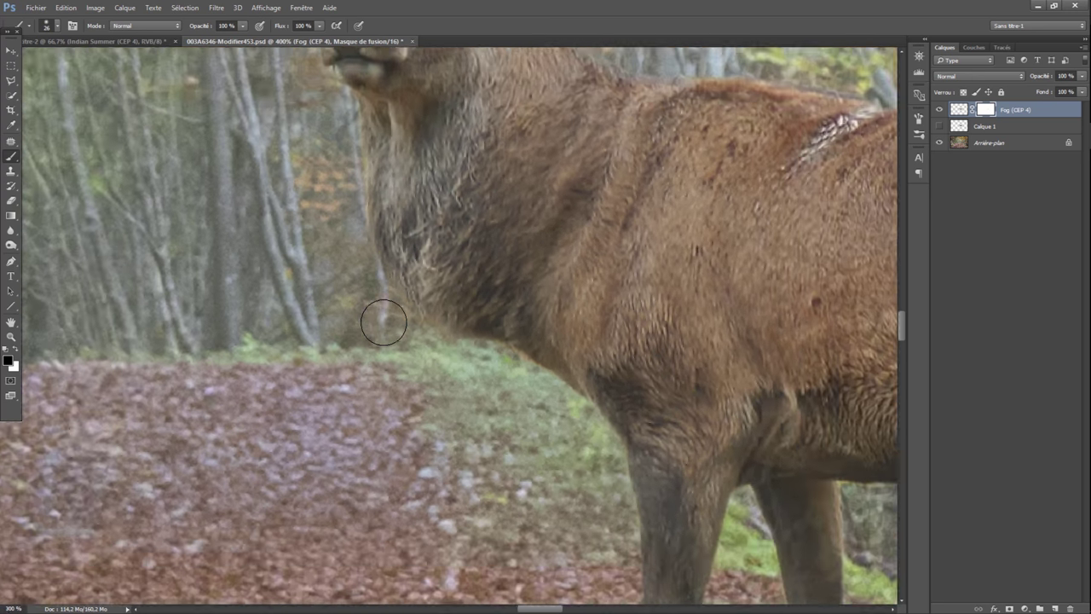
key("ctrl+minus")
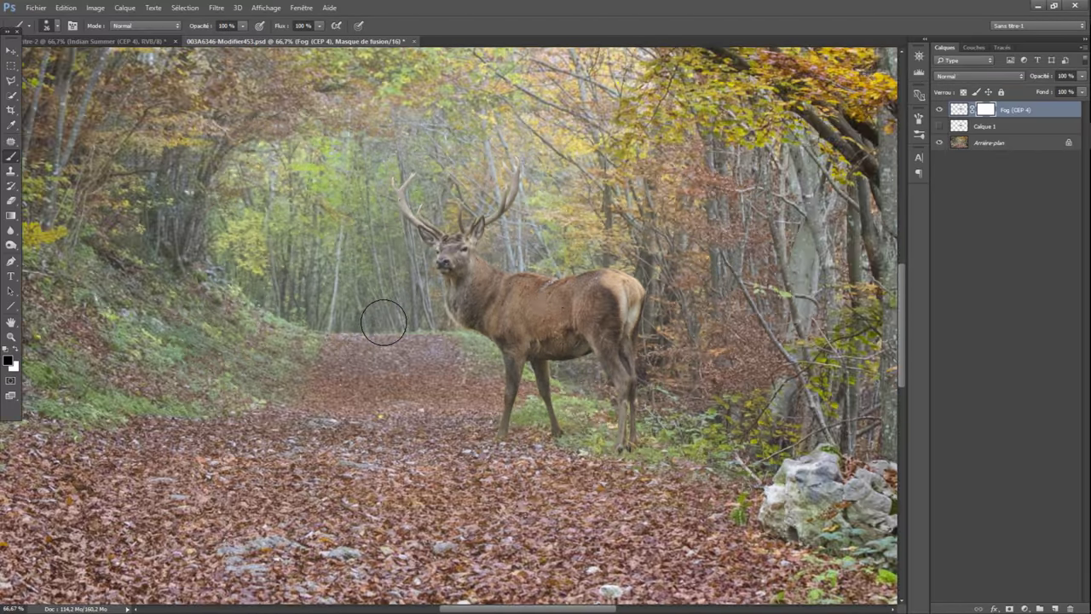
key("ctrl+minus")
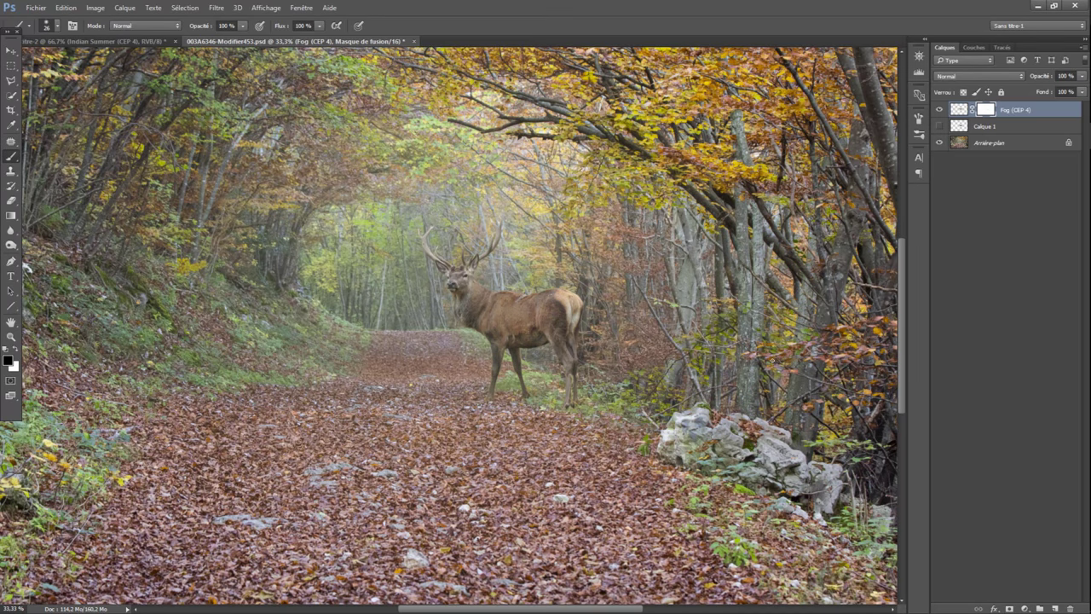
left_click(958, 109)
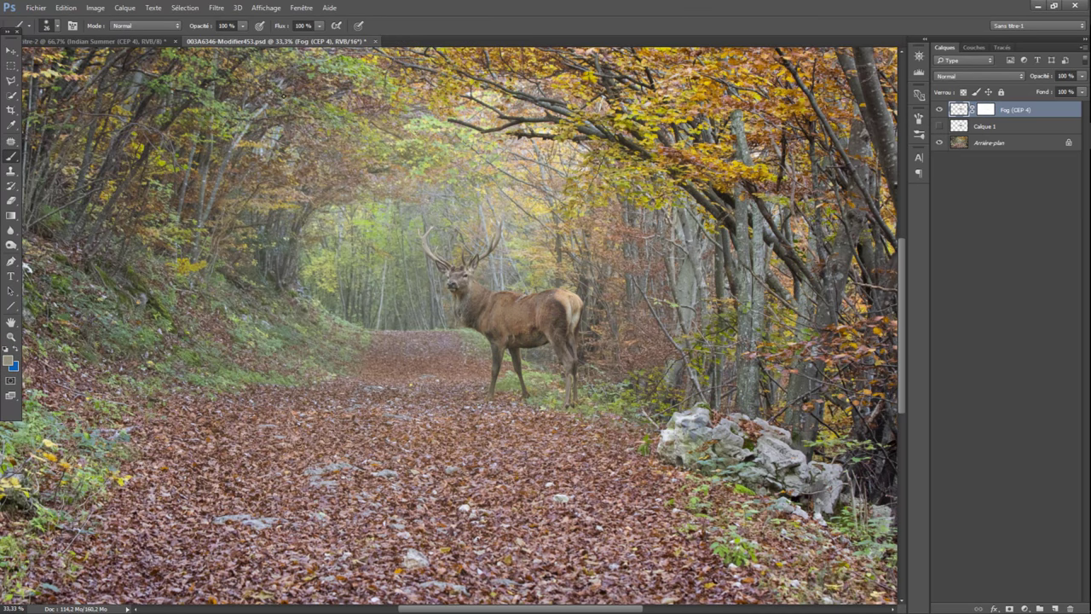
left_click(94, 7)
left_click(261, 37)
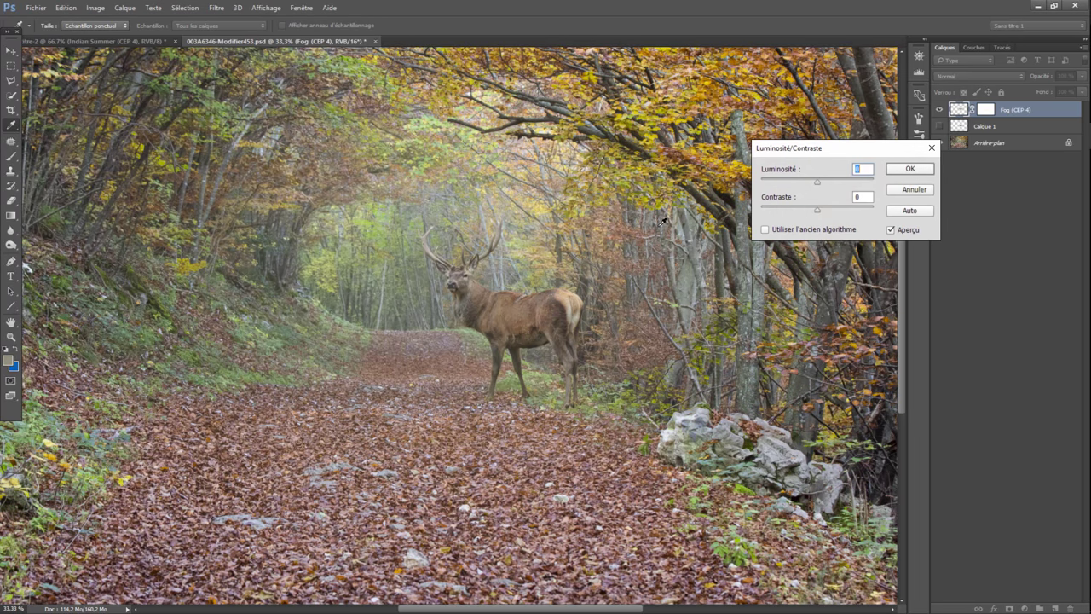
mouse_move(816, 209)
left_mouse_down()
mouse_move(835, 212)
mouse_move(810, 211)
left_mouse_up()
left_click_drag(818, 181, 818, 189)
left_click(904, 171)
key("ctrl+minus")
key("ctrl+minus")
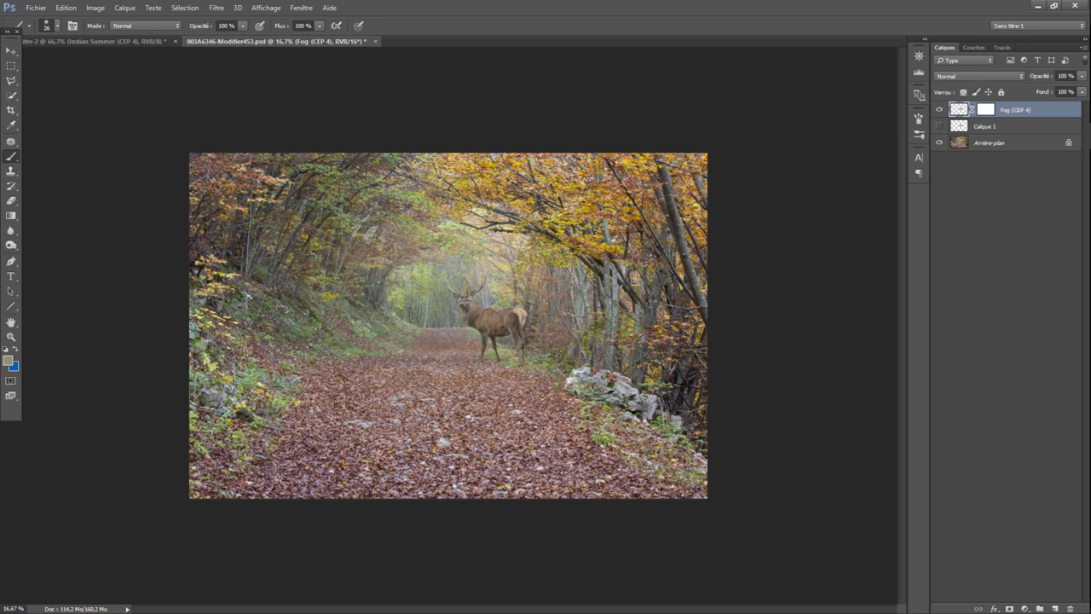
- Zoom in on the stag, then merge Fog, Calque 1 and Arrière-plan with Fusionner les calques
key("ctrl+plus")
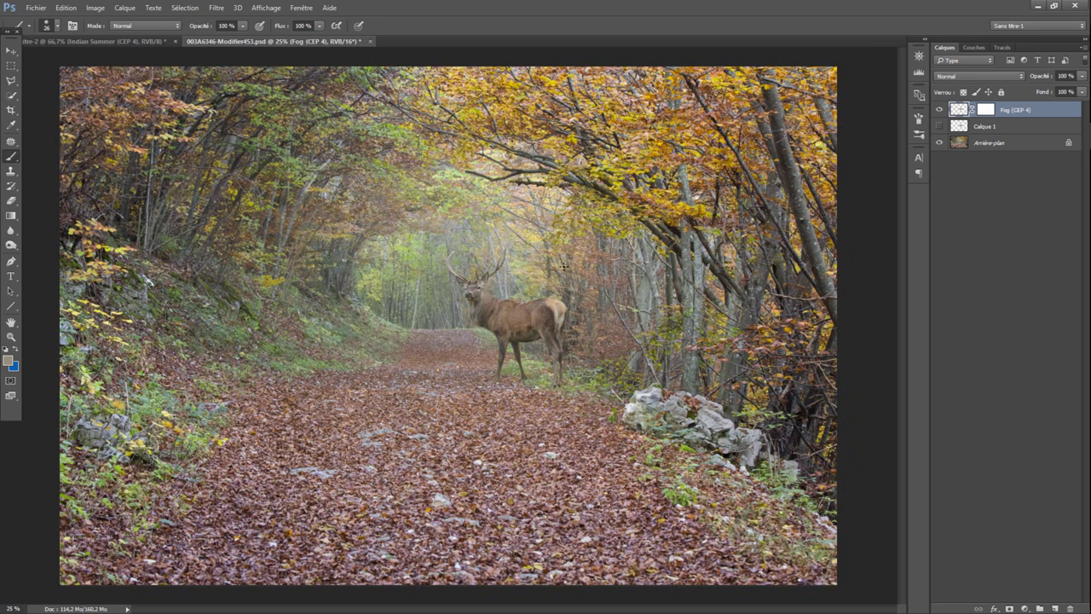
key("ctrl+plus")
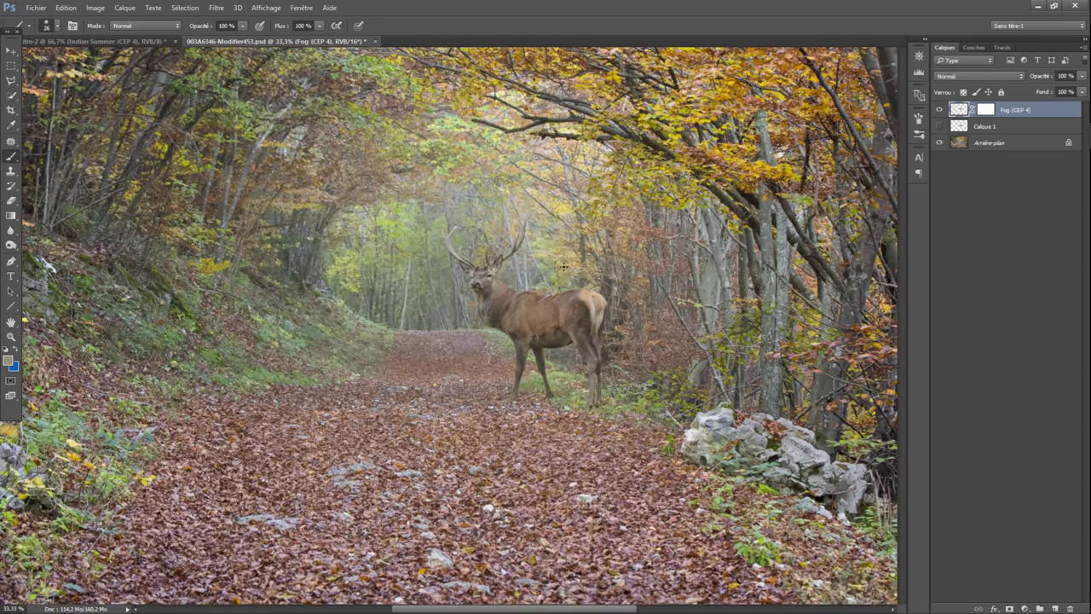
key("ctrl+plus")
key("ctrl+plus")
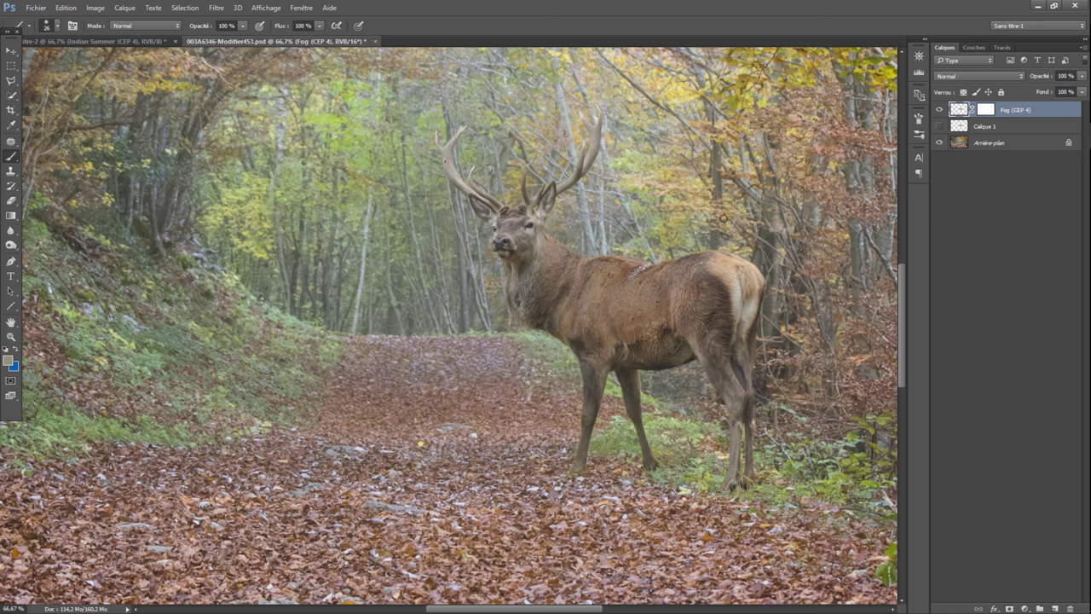
left_click(983, 145, "shift")
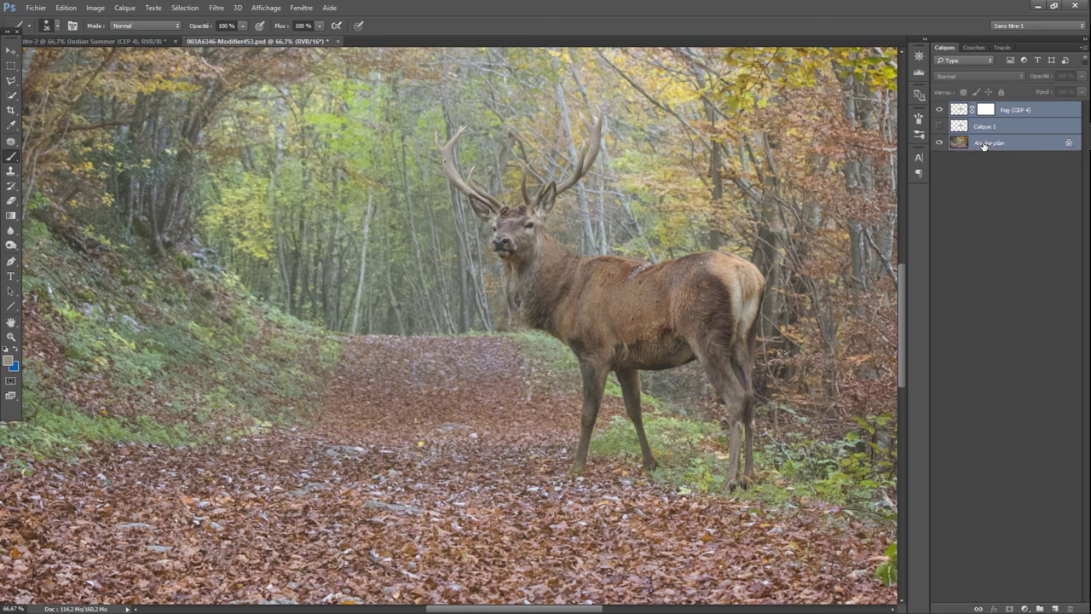
right_click(983, 145)
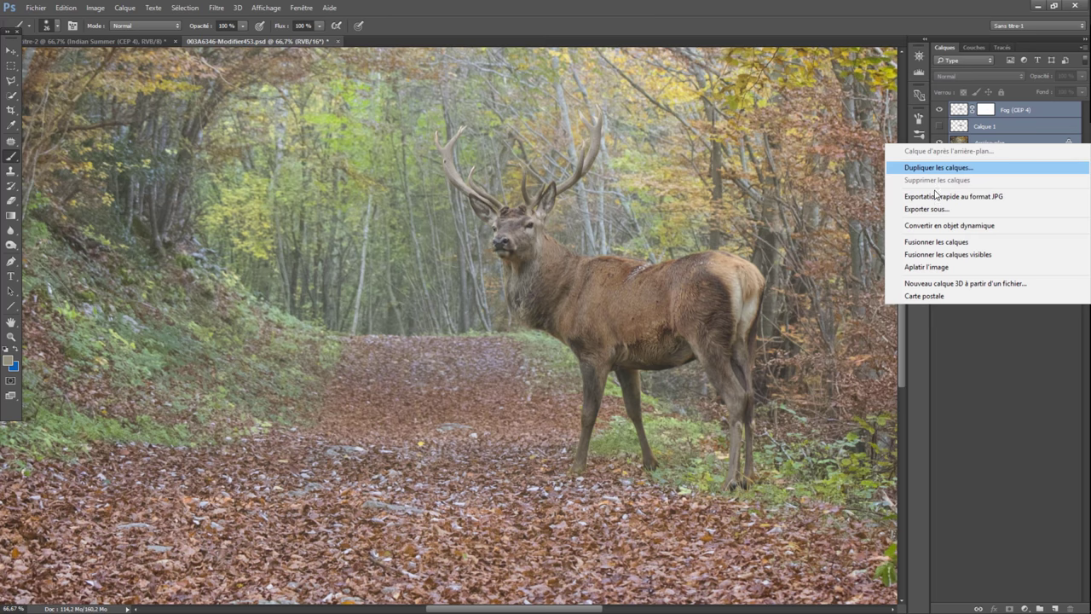
left_click(931, 241)
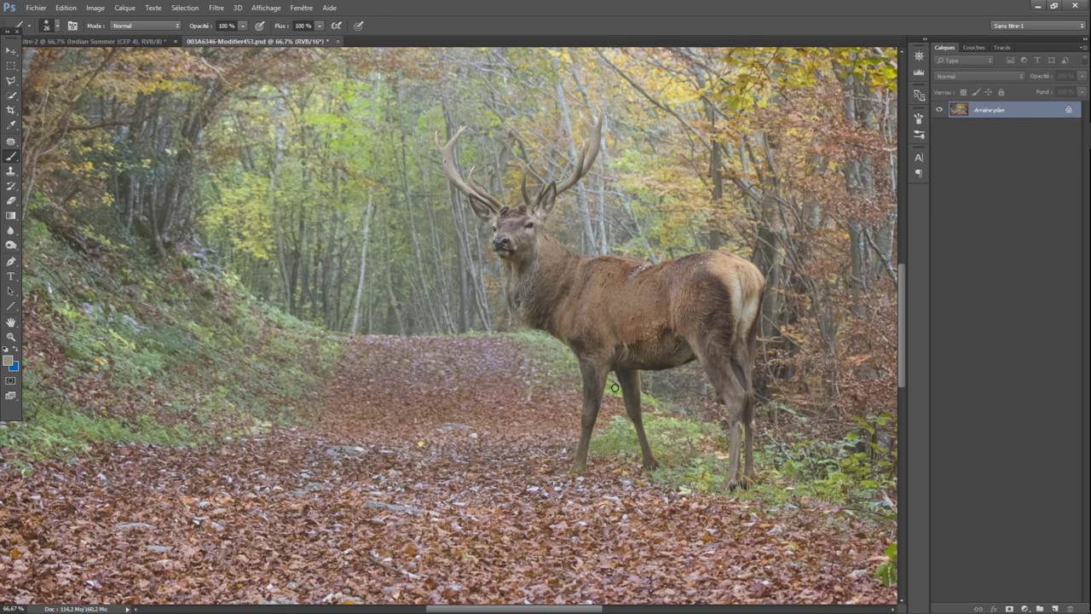
- Zoom to 200% and pan the view onto the deer's legs
key("ctrl+plus")
key("ctrl+plus")
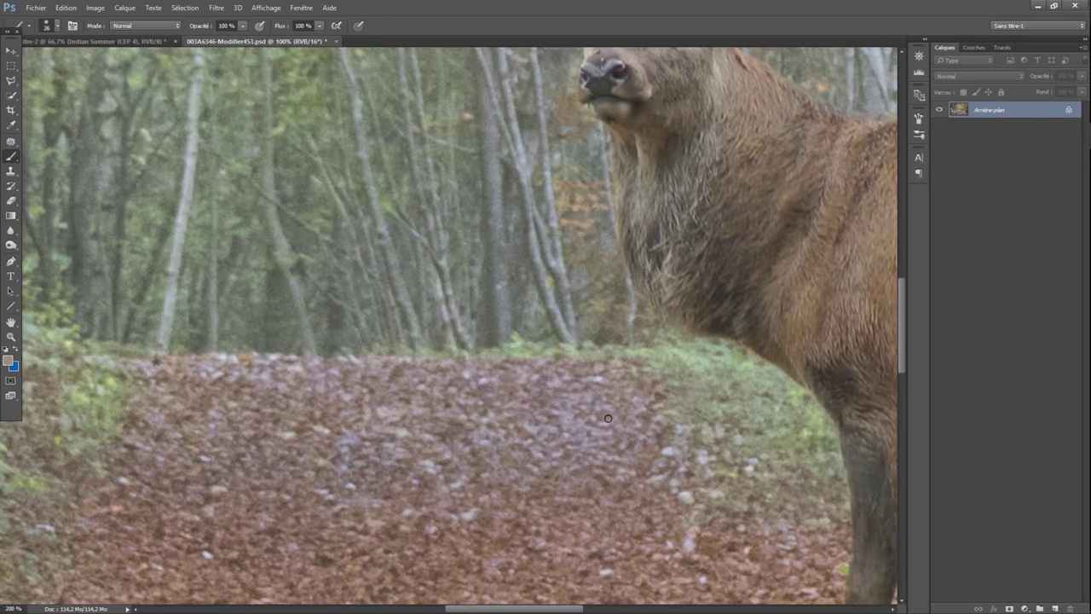
left_click_drag(536, 608, 590, 607)
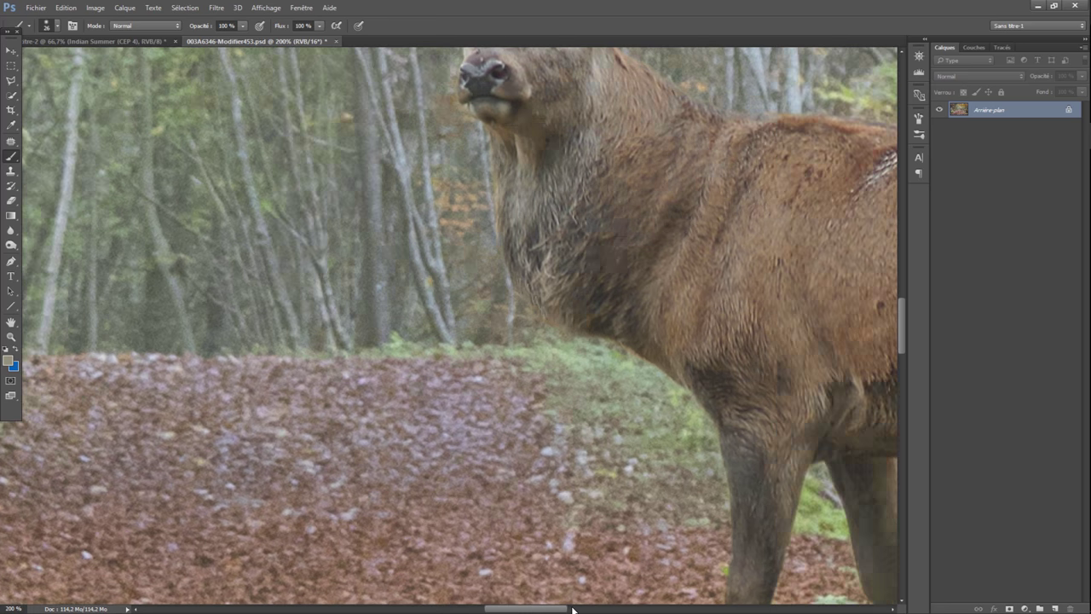
left_click_drag(902, 338, 901, 360)
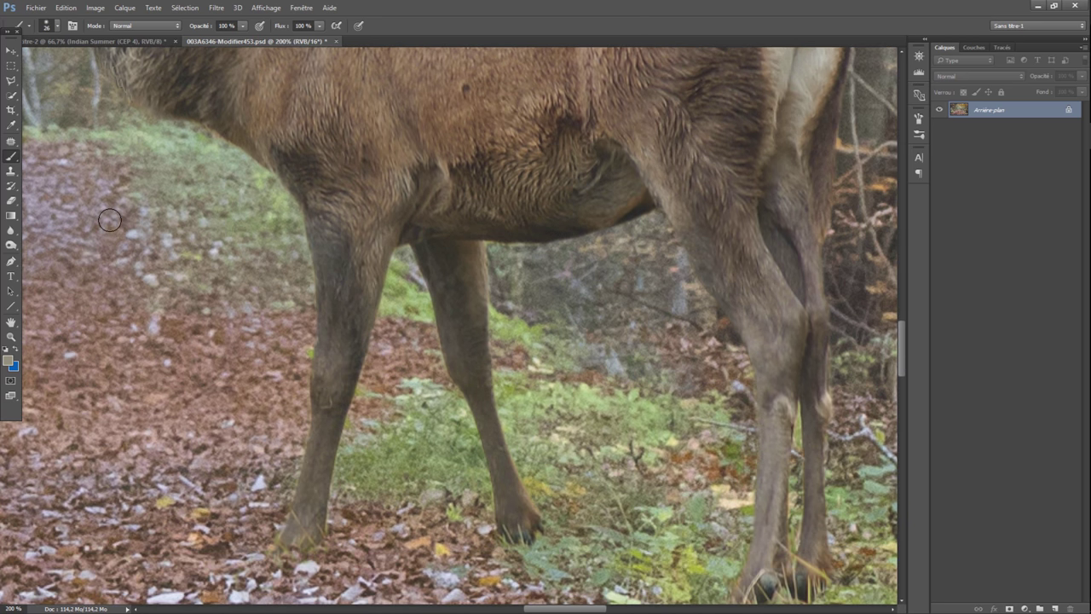
left_click(11, 230)
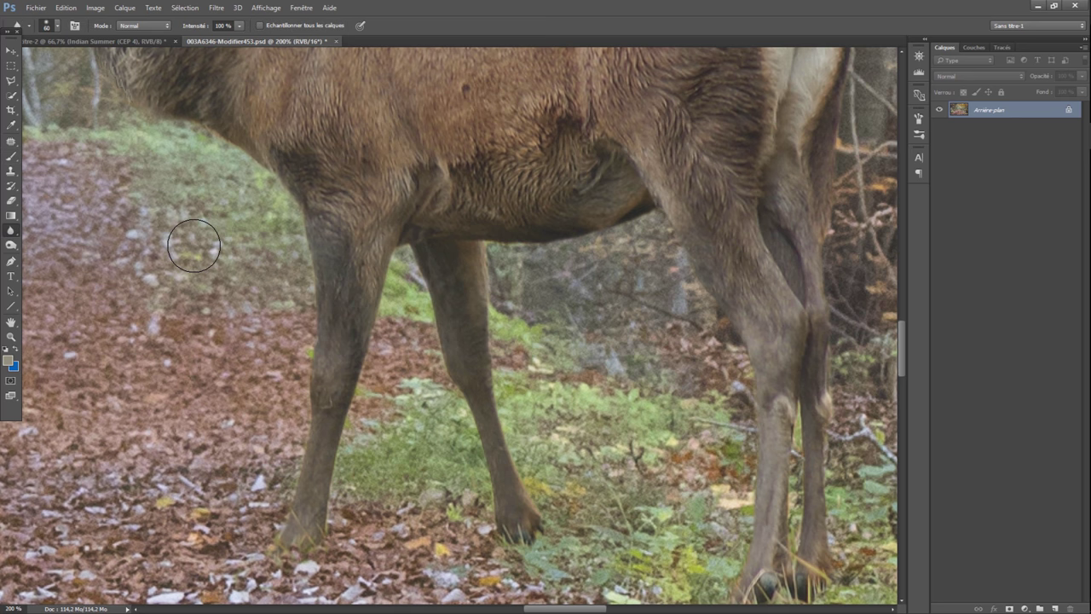
- Set the Blur tool to a 21 px brush with 37% Intensité
right_click(194, 245)
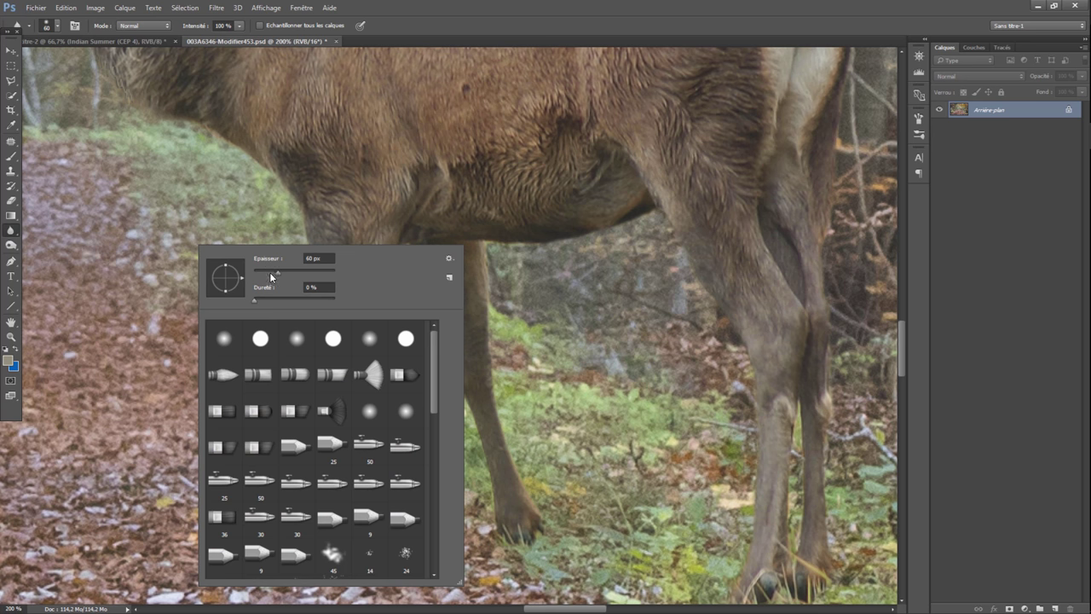
left_click_drag(269, 272, 261, 273)
left_click(239, 26)
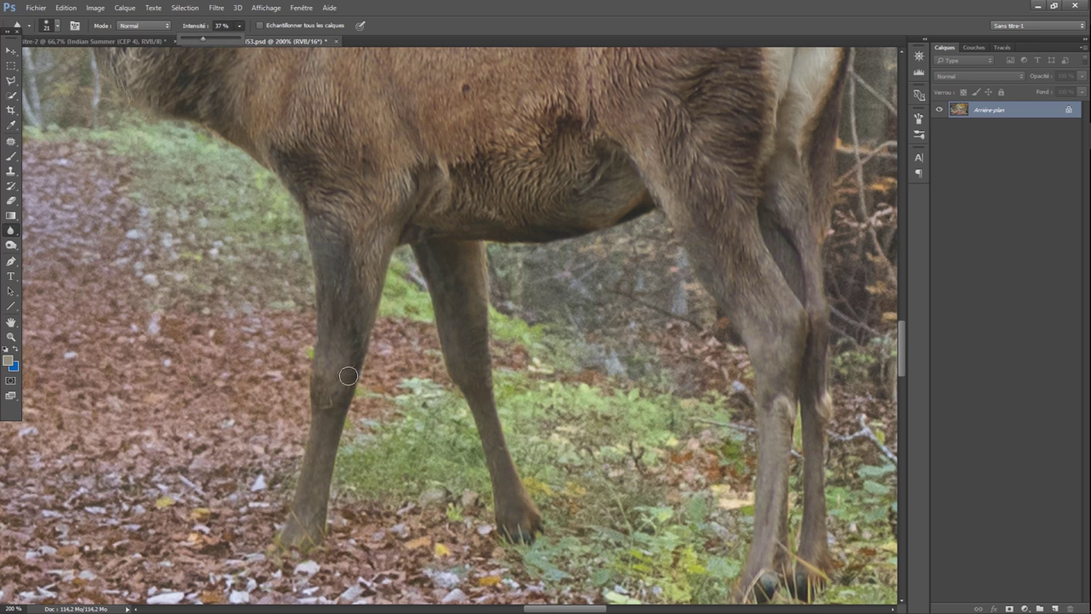
left_click(409, 254)
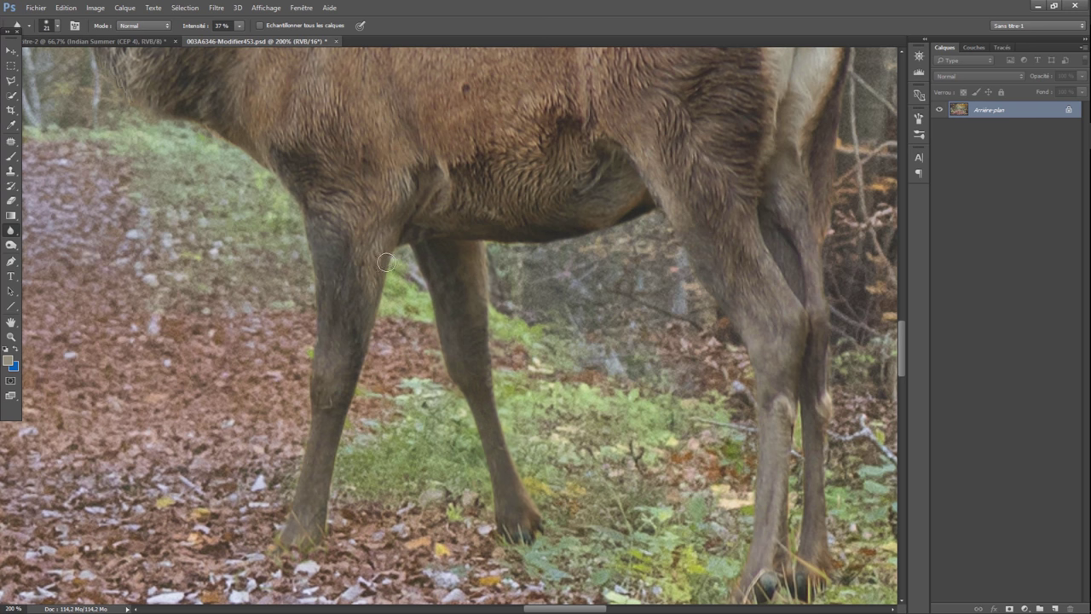
- Blur along the front leg edges and the back of the hind leg
left_click_drag(366, 361, 329, 535)
left_click_drag(314, 389, 266, 561)
mouse_move(665, 224)
left_mouse_down()
mouse_move(748, 378)
mouse_move(828, 455)
left_mouse_up()
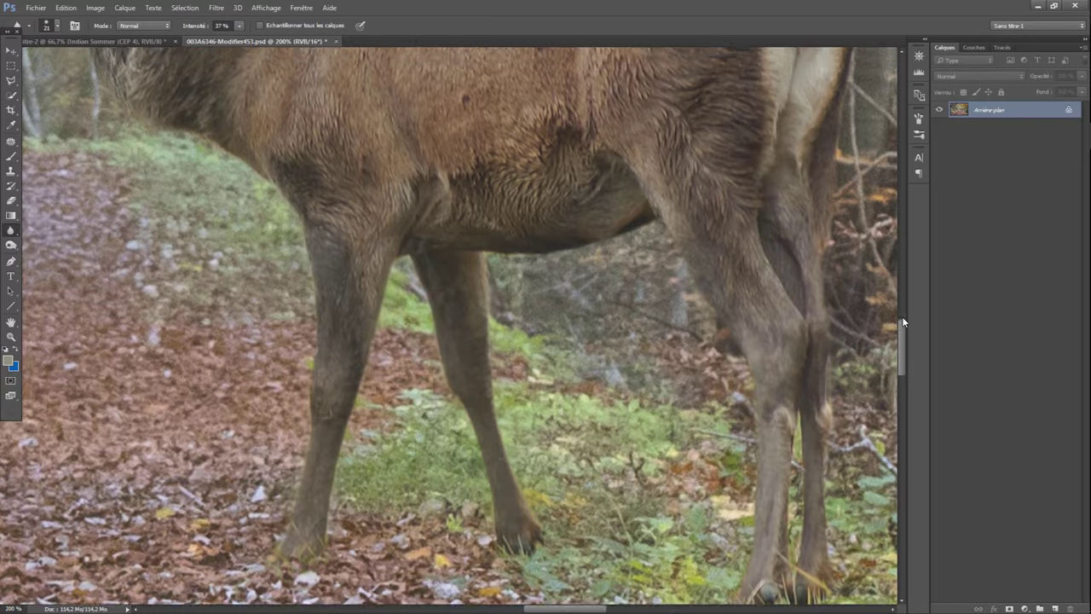
left_click_drag(904, 321, 903, 298)
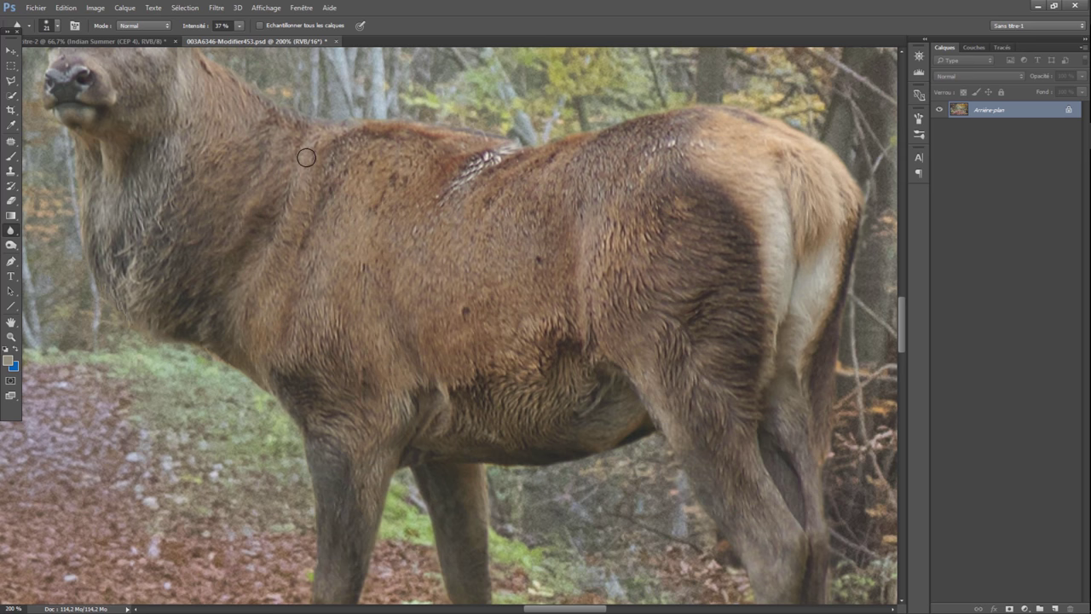
key("ctrl+minus")
key("ctrl+minus")
key("ctrl+minus")
key("ctrl+minus")
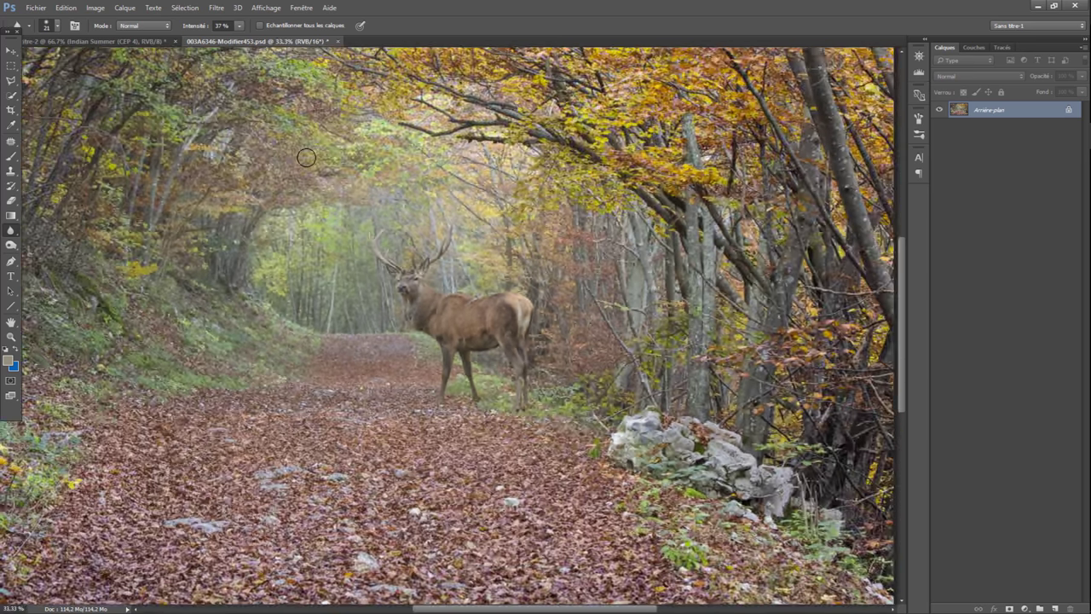
key("ctrl+minus")
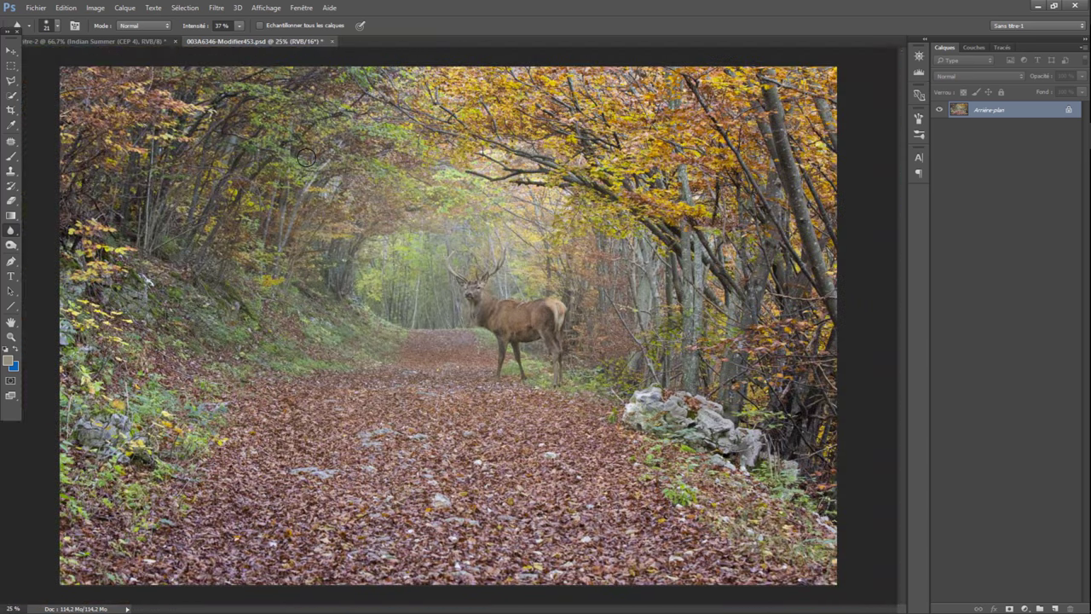